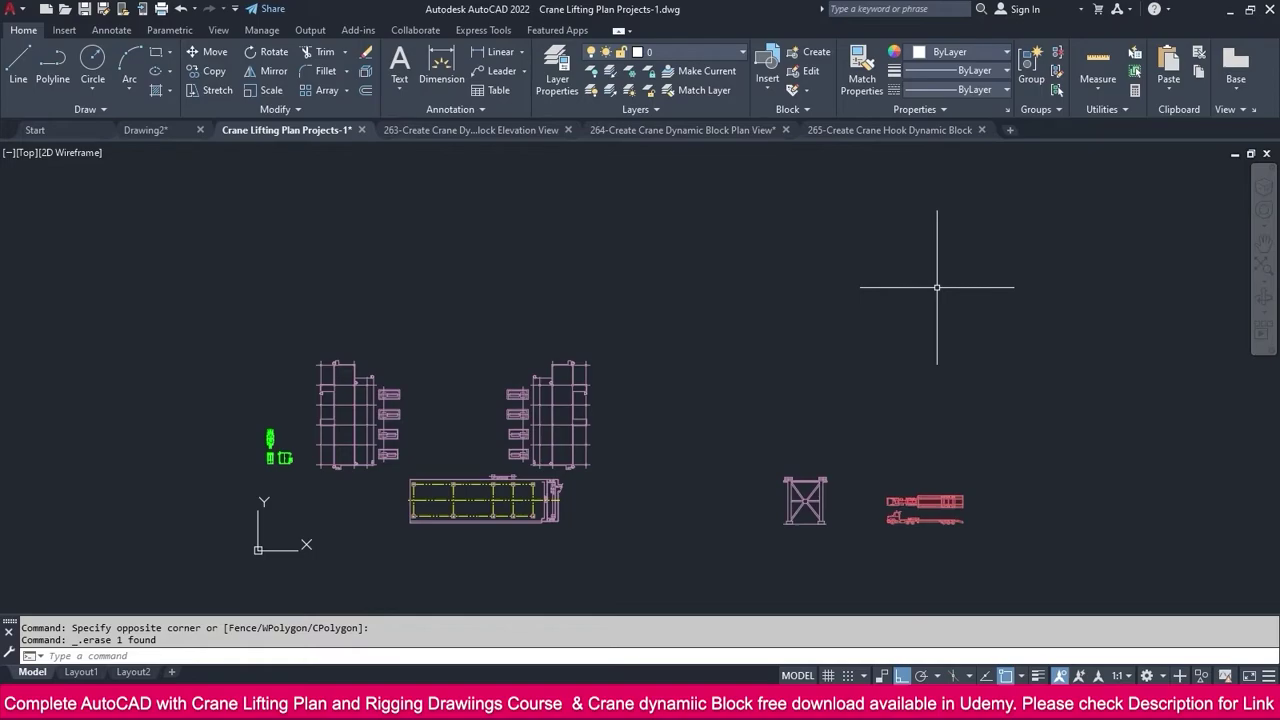
Switch to the '264-Create Crane Dynamic Block Plan View' drawing tab.
{"action": "left_click", "coordinate": [716, 130]}
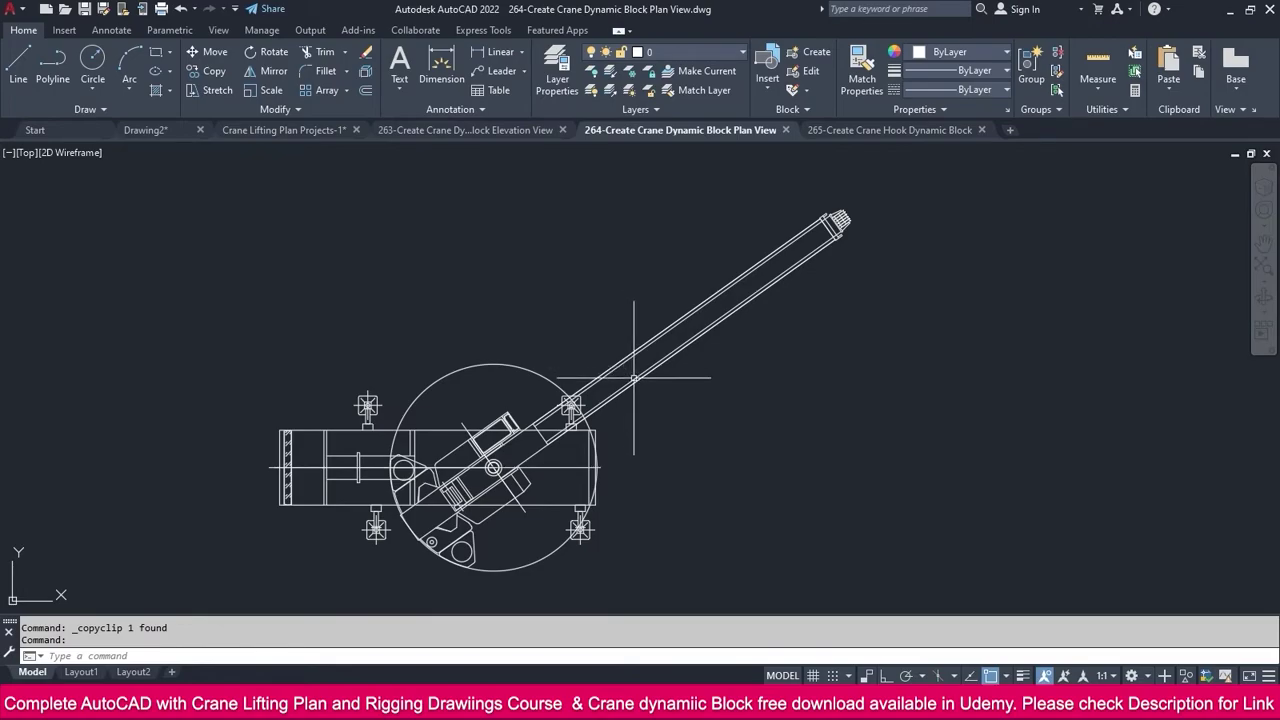
Copy the crane plan-view block and paste it into the Crane Lifting Plan Projects-1 drawing.
{"action": "left_click", "coordinate": [639, 431]}
{"action": "left_click", "coordinate": [545, 456]}
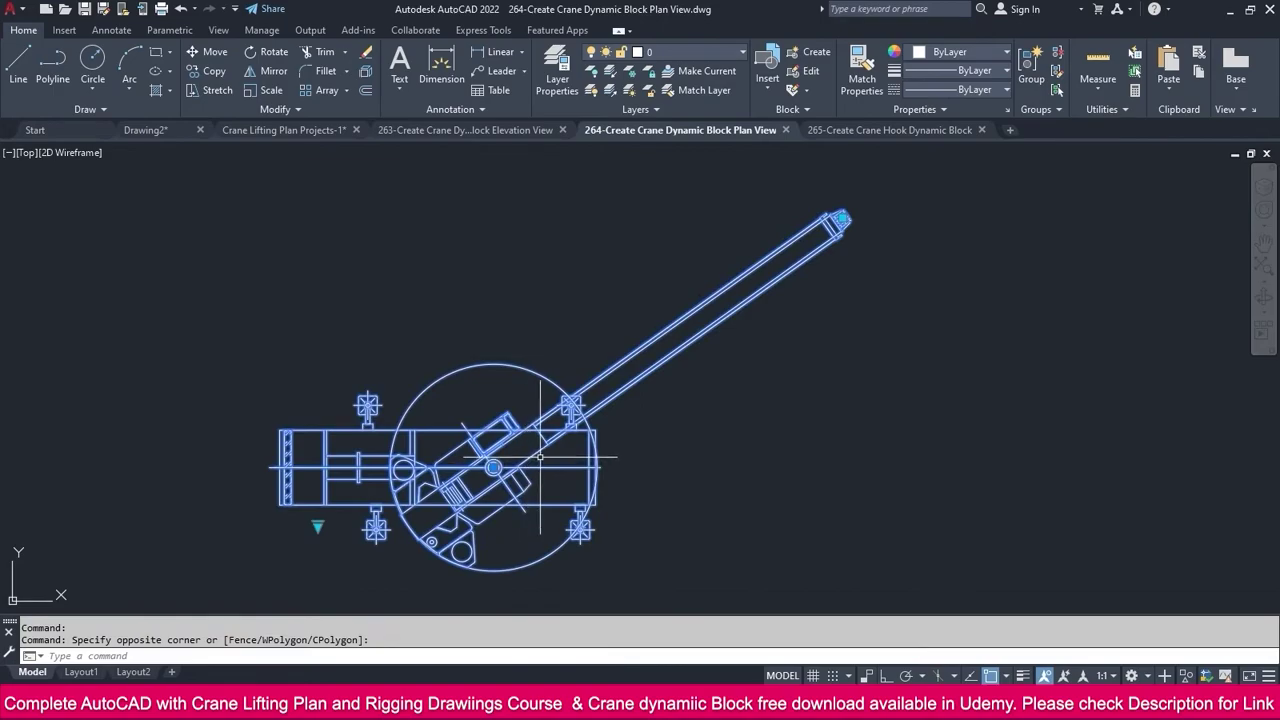
{"action": "left_click", "coordinate": [293, 129]}
{"action": "key", "text": "ctrl+v"}
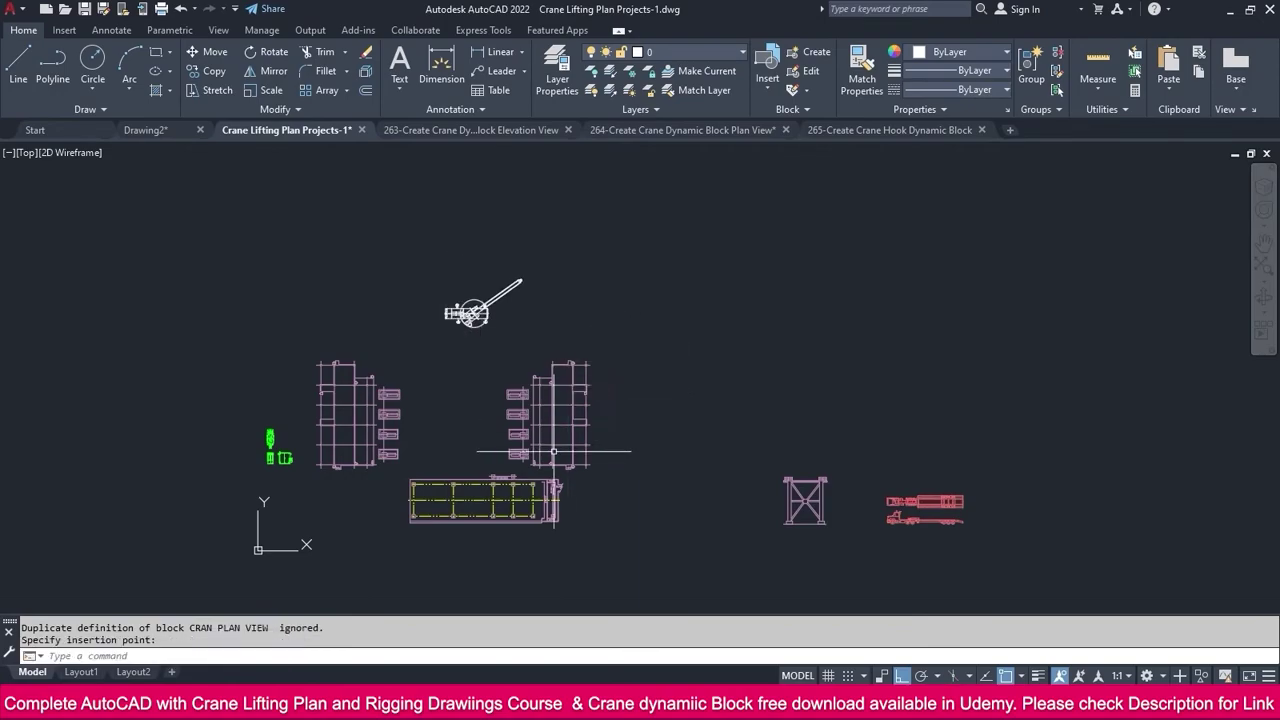
{"action": "scroll", "coordinate": [427, 501], "scroll_direction": "up", "scroll_amount": 2}
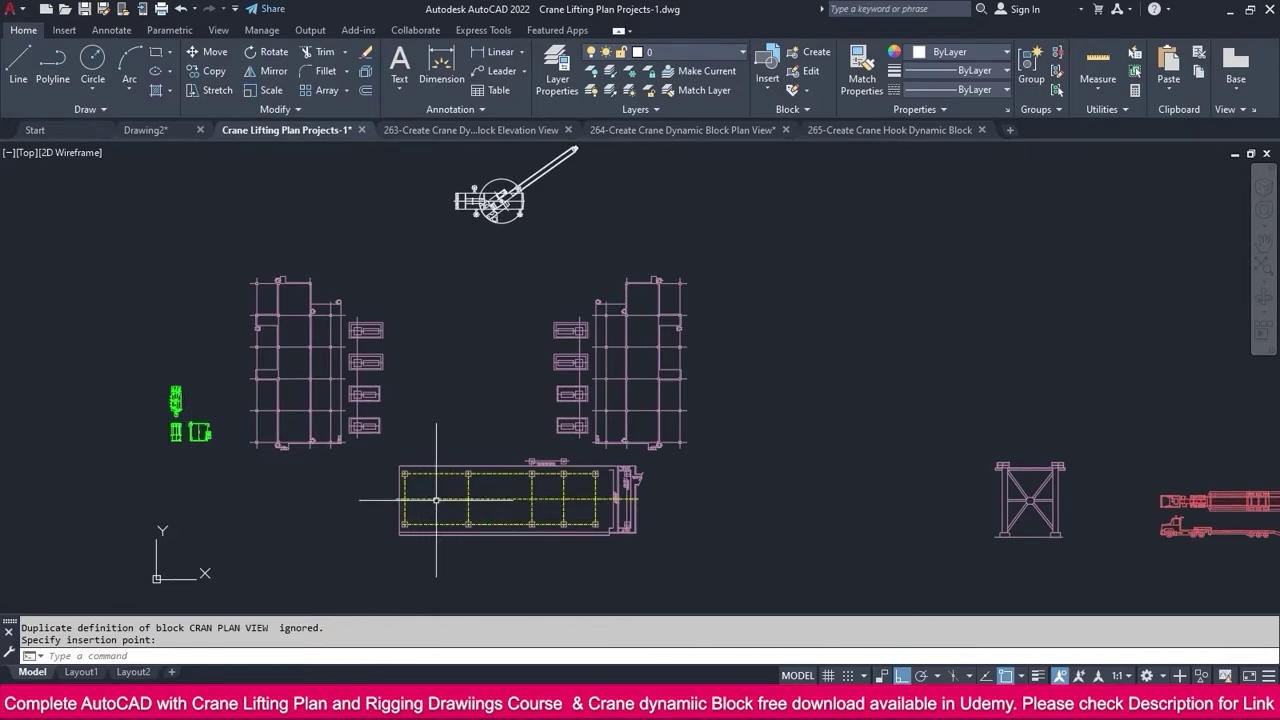
{"action": "scroll", "coordinate": [436, 499], "scroll_direction": "up", "scroll_amount": 4}
{"action": "scroll", "coordinate": [436, 499], "scroll_direction": "down", "scroll_amount": 2}
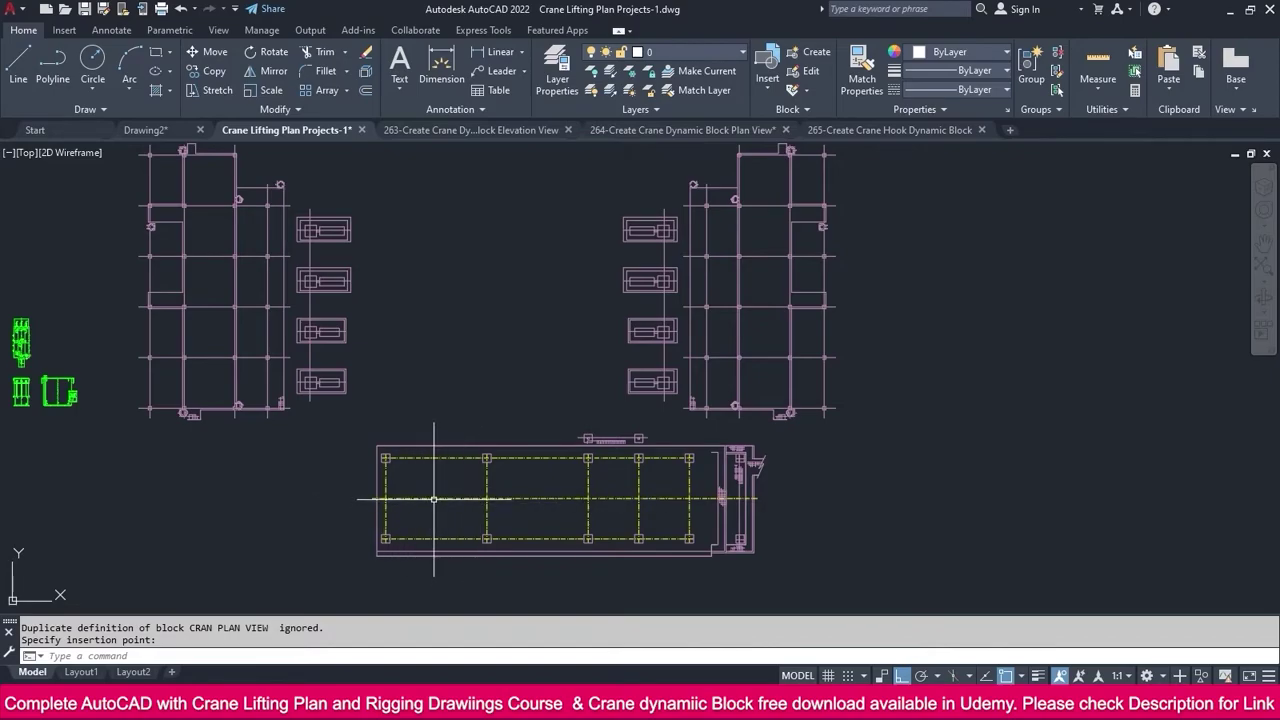
Draw a 16000 vertical line from the midpoint between the trailer's first two grid points.
{"action": "left_click", "coordinate": [18, 62]}
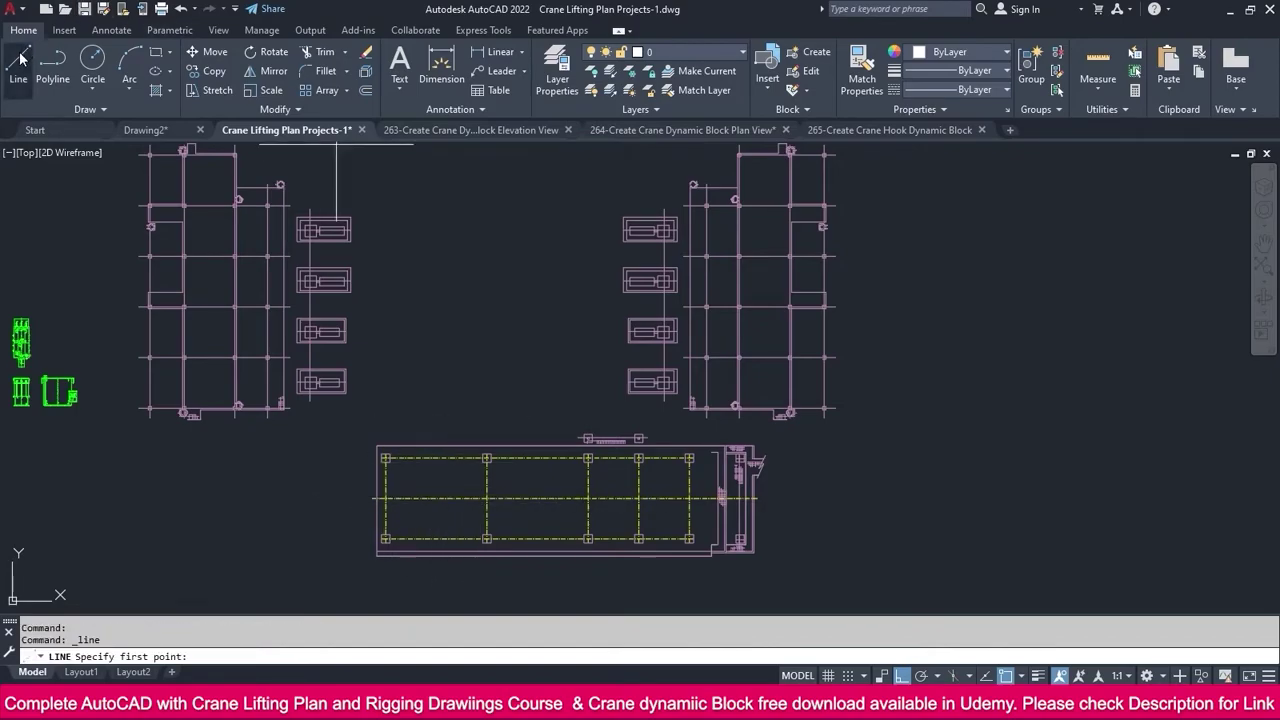
{"action": "right_click", "coordinate": [489, 350], "text": "shift"}
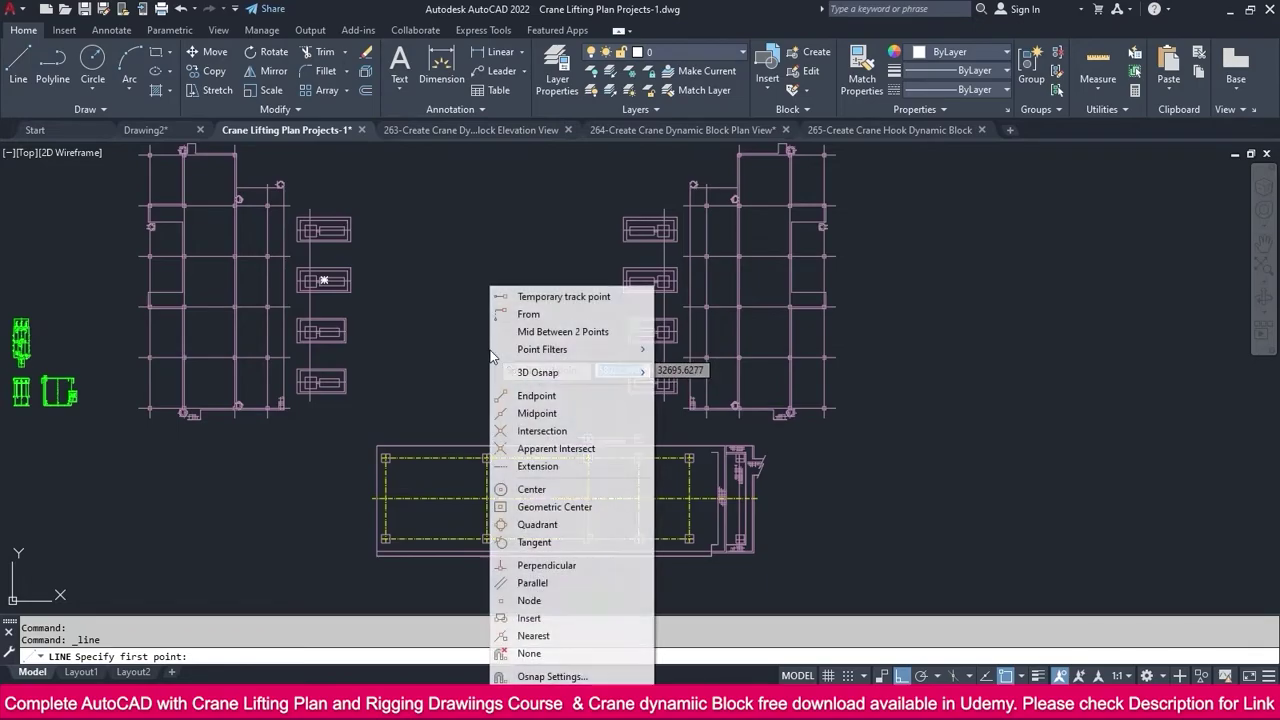
{"action": "left_click", "coordinate": [543, 332]}
{"action": "scroll", "coordinate": [423, 500], "scroll_direction": "up", "scroll_amount": 2}
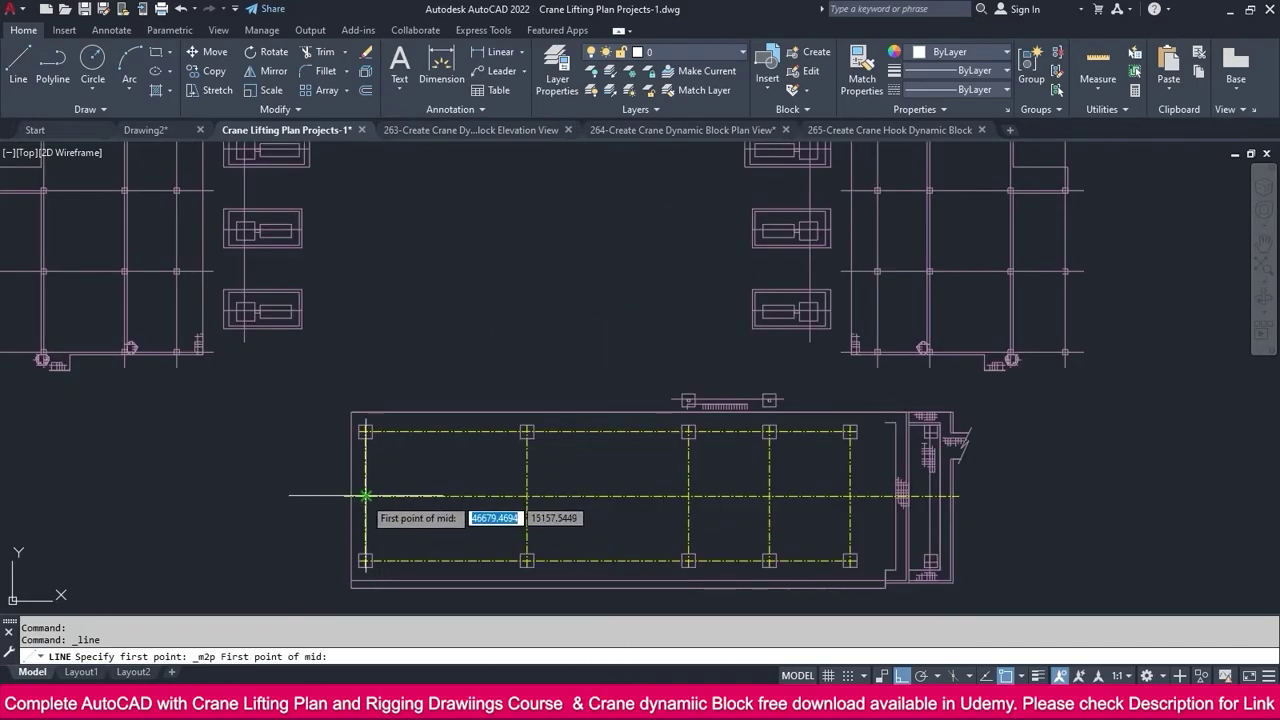
{"action": "left_click", "coordinate": [366, 495]}
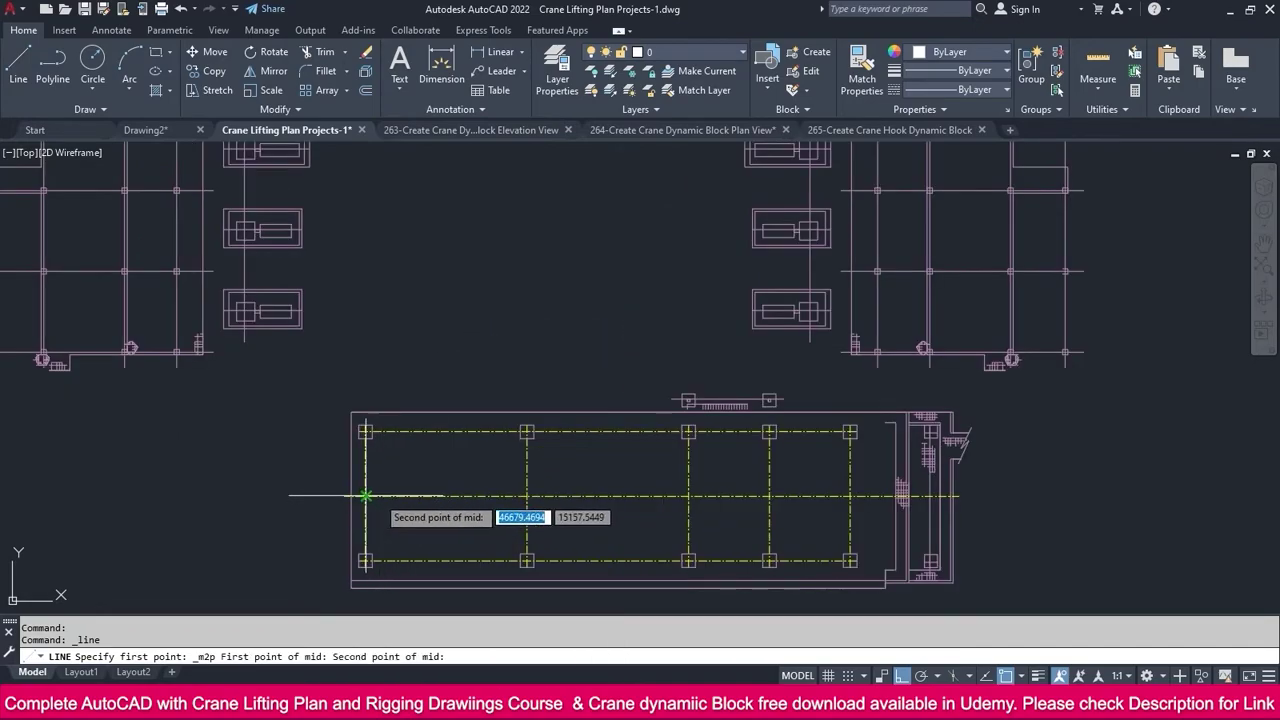
{"action": "left_click", "coordinate": [526, 495]}
{"action": "scroll", "coordinate": [526, 495], "scroll_direction": "down", "scroll_amount": 4}
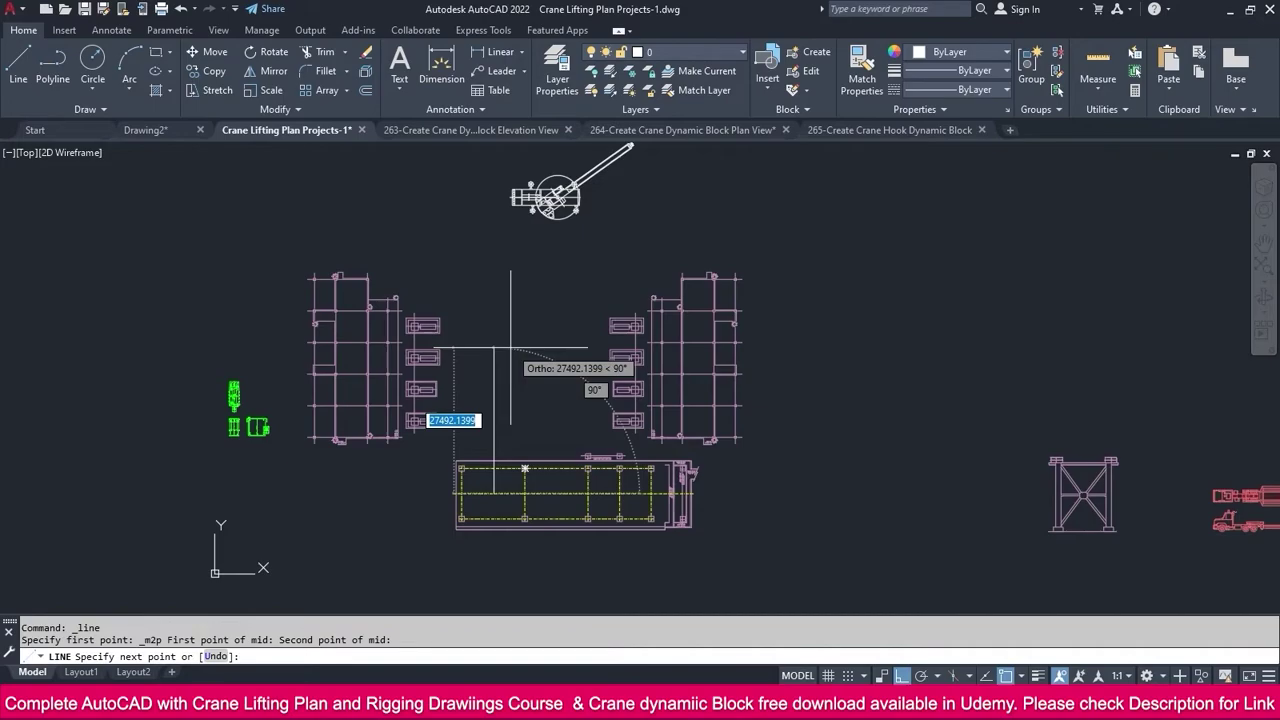
{"action": "type", "text": "1600"}
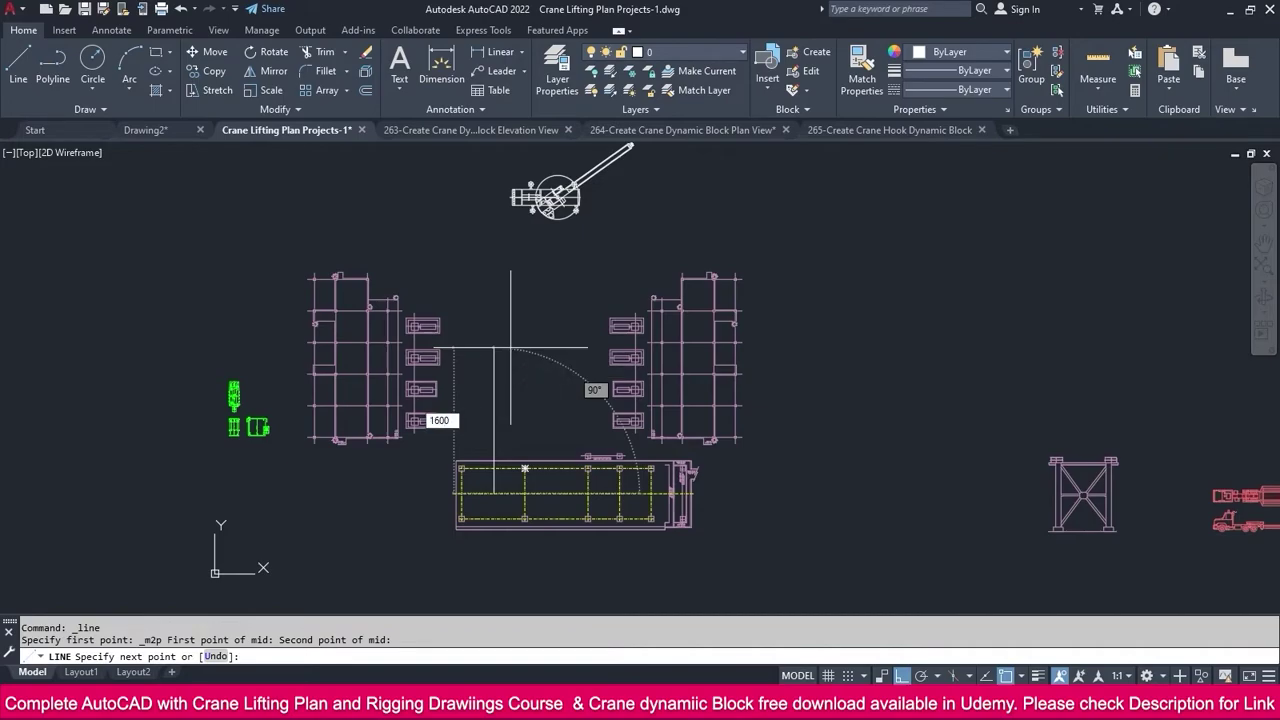
{"action": "type", "text": "0"}
{"action": "key", "text": "Return"}
{"action": "key", "text": "Escape"}
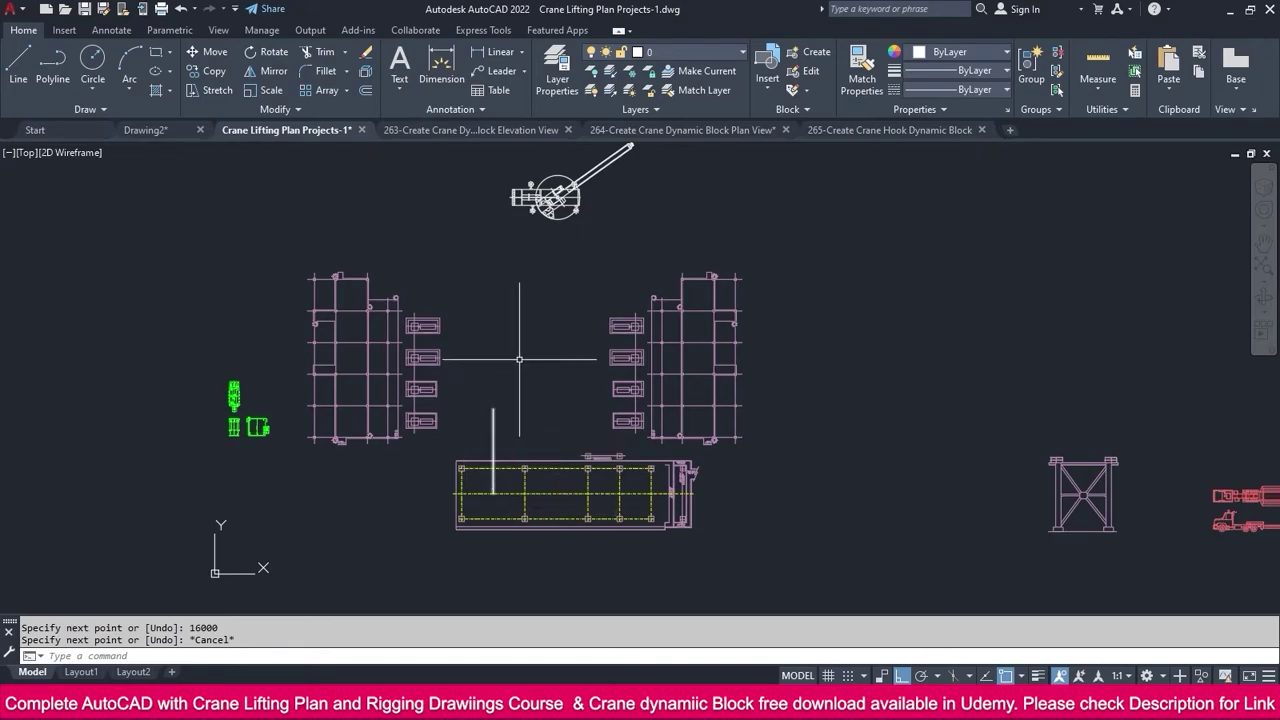
{"action": "middle_click_drag", "start_coordinate": [548, 296], "coordinate": [531, 337]}
Grip-move the crane block's centre onto the top endpoint of the 16000 line.
{"action": "left_click", "coordinate": [583, 265]}
{"action": "left_click", "coordinate": [541, 239]}
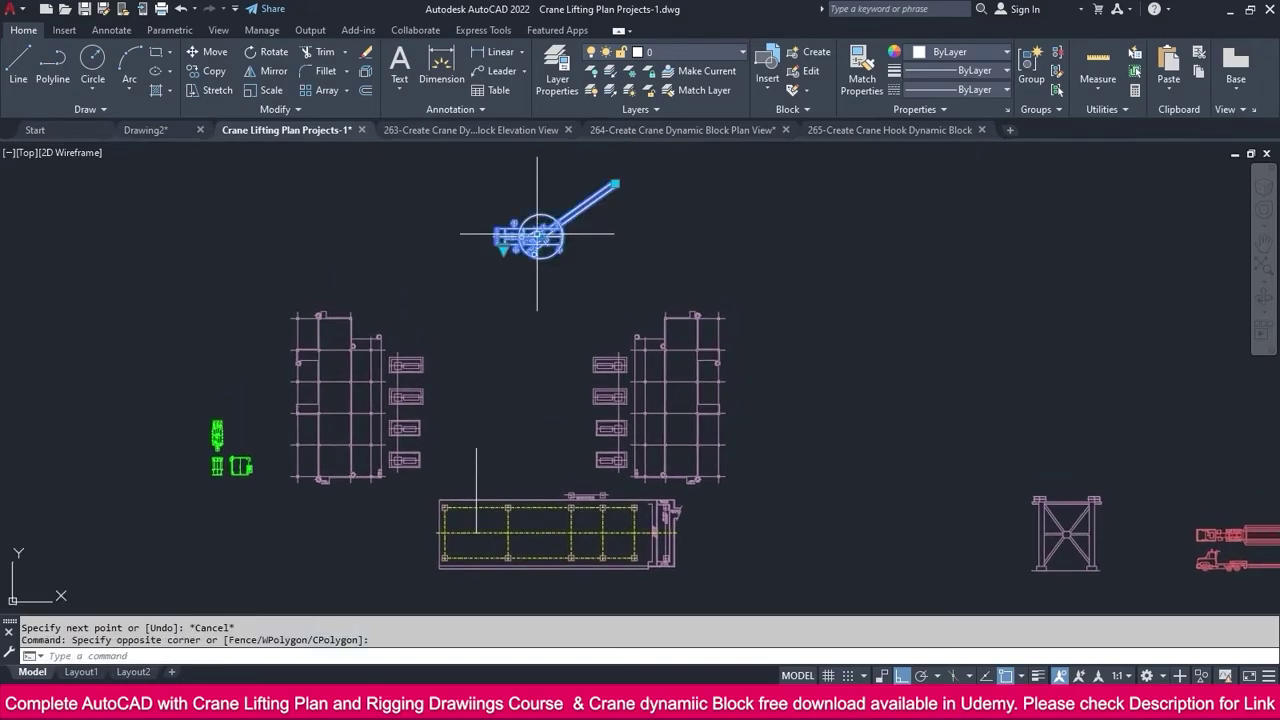
{"action": "scroll", "coordinate": [541, 239], "scroll_direction": "up", "scroll_amount": 4}
{"action": "scroll", "coordinate": [562, 247], "scroll_direction": "up", "scroll_amount": 4}
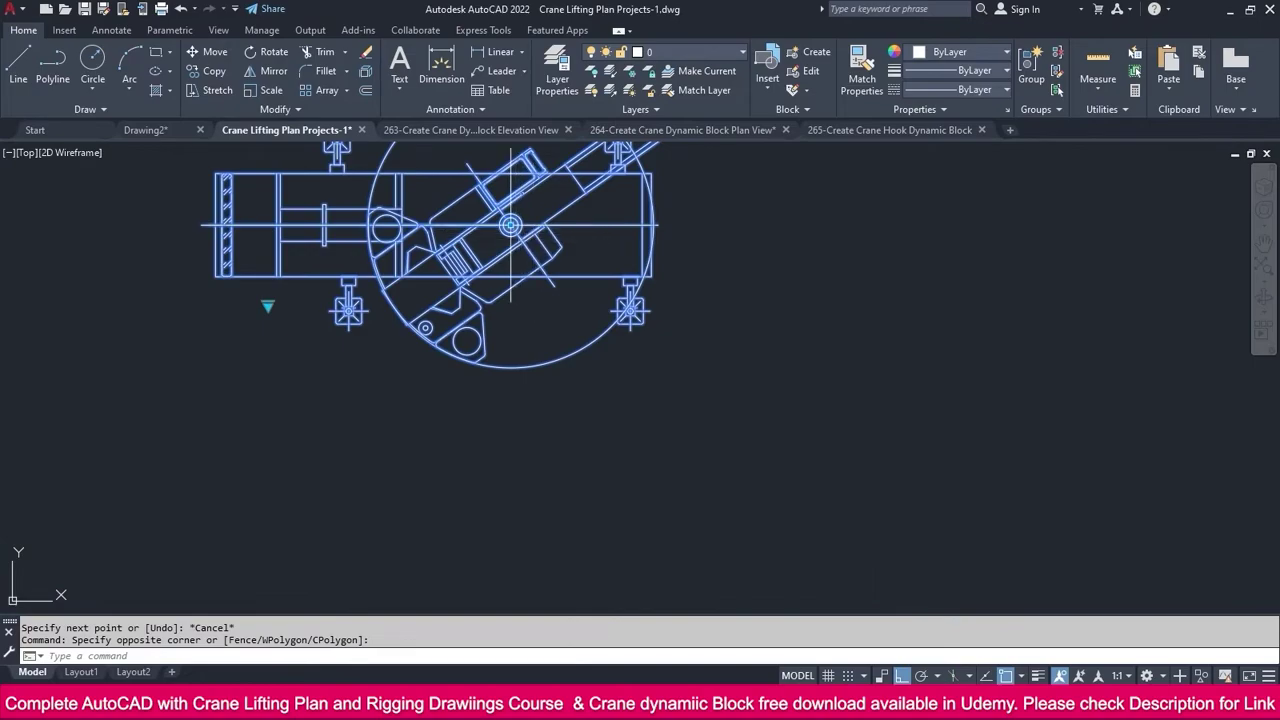
{"action": "left_click", "coordinate": [510, 225]}
{"action": "scroll", "coordinate": [510, 225], "scroll_direction": "down", "scroll_amount": 5}
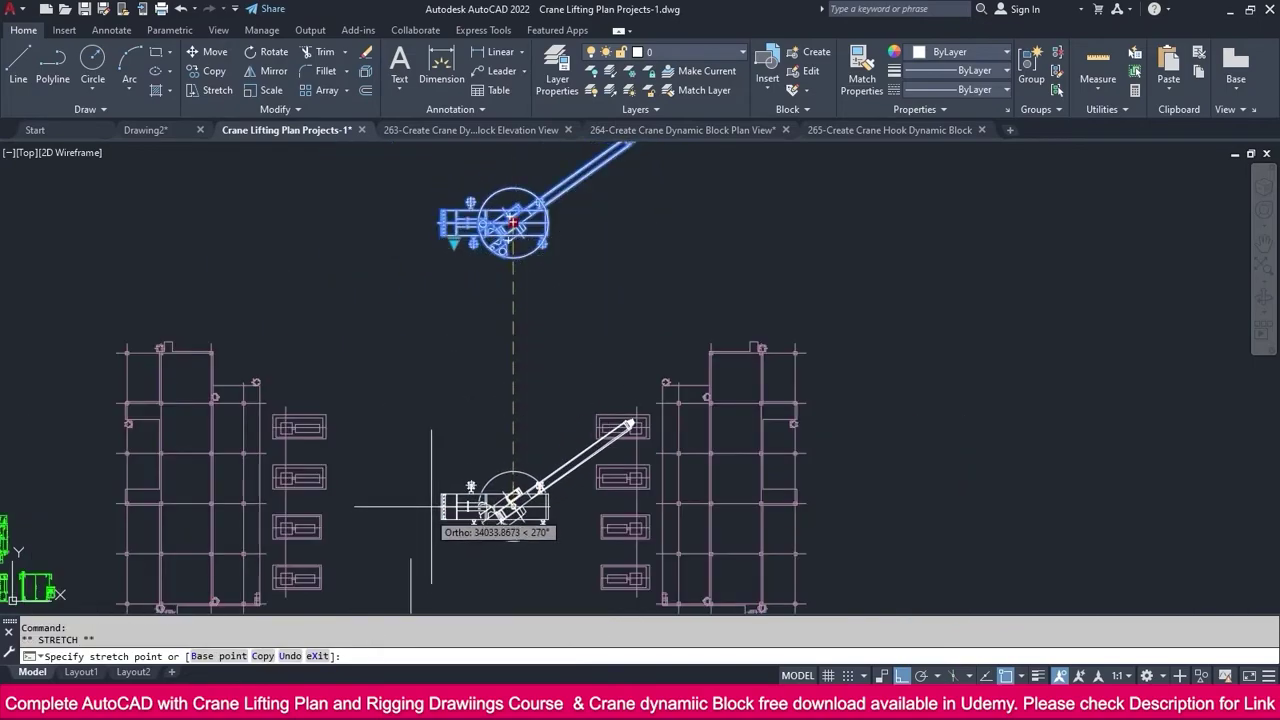
{"action": "left_click", "coordinate": [411, 555]}
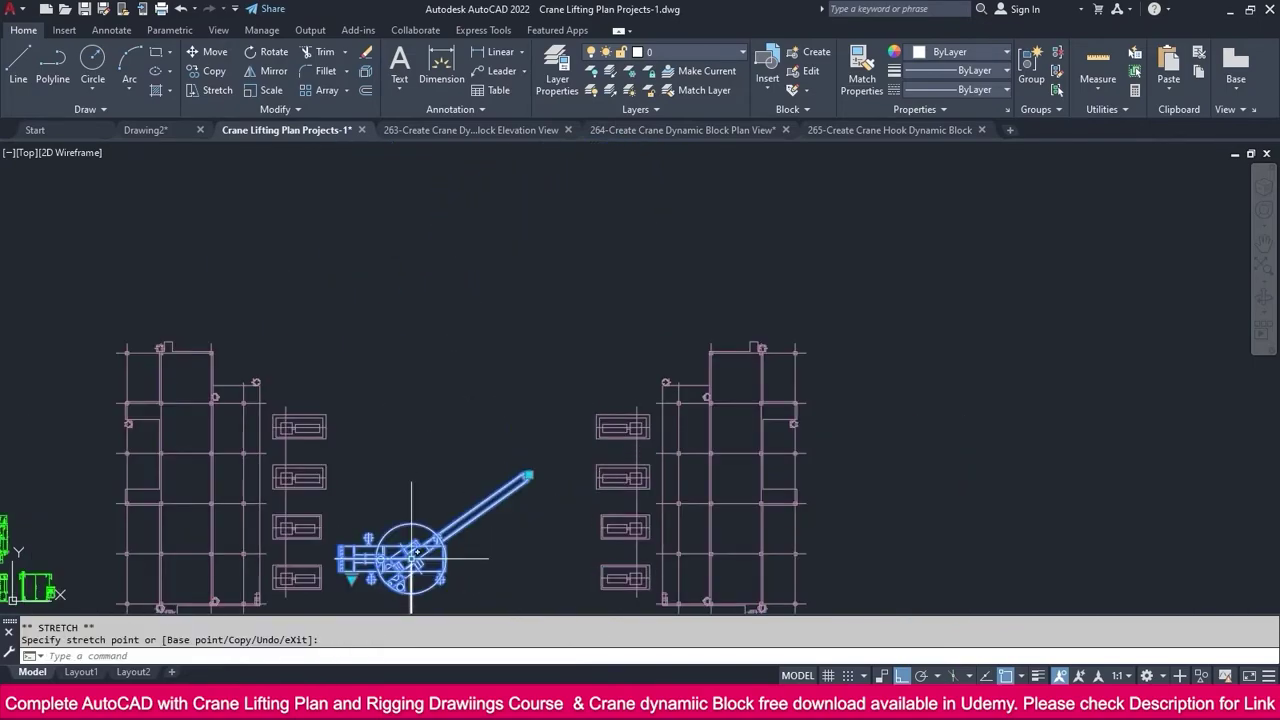
{"action": "middle_click_drag", "start_coordinate": [450, 557], "coordinate": [450, 461]}
{"action": "key", "text": "Escape"}
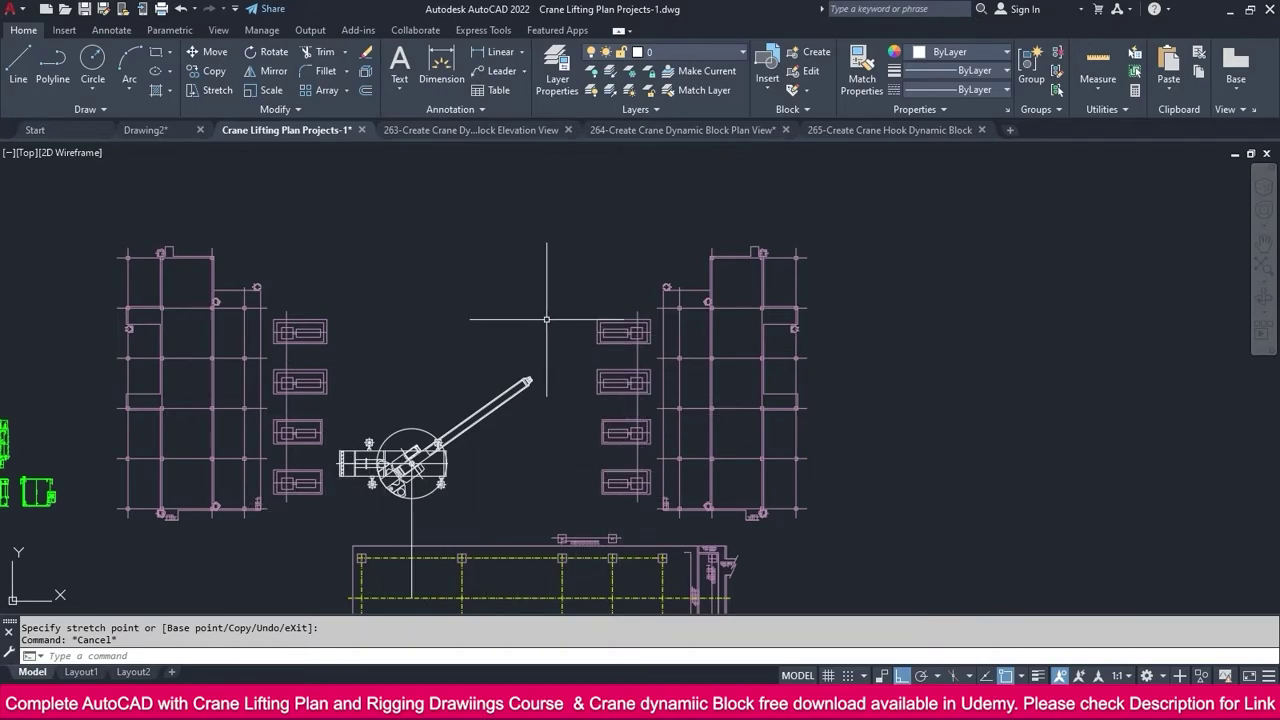
{"action": "scroll", "coordinate": [413, 517], "scroll_direction": "up", "scroll_amount": 2}
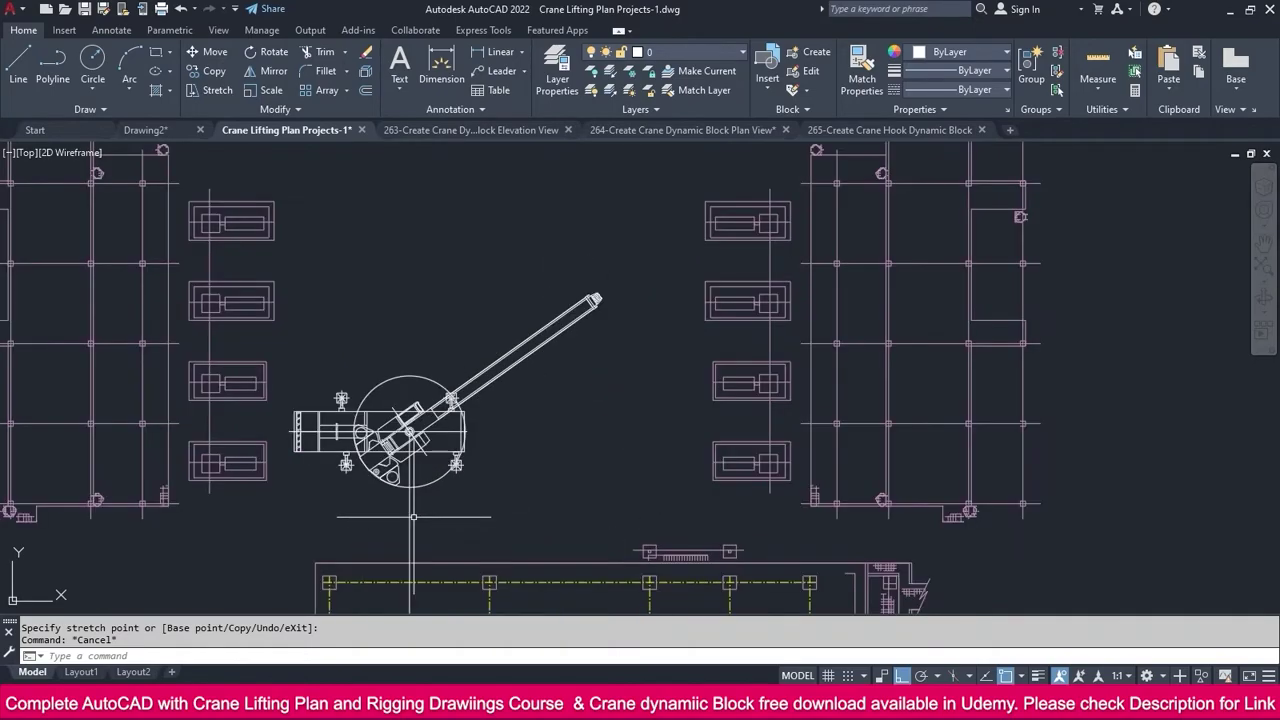
{"action": "left_click", "coordinate": [436, 440]}
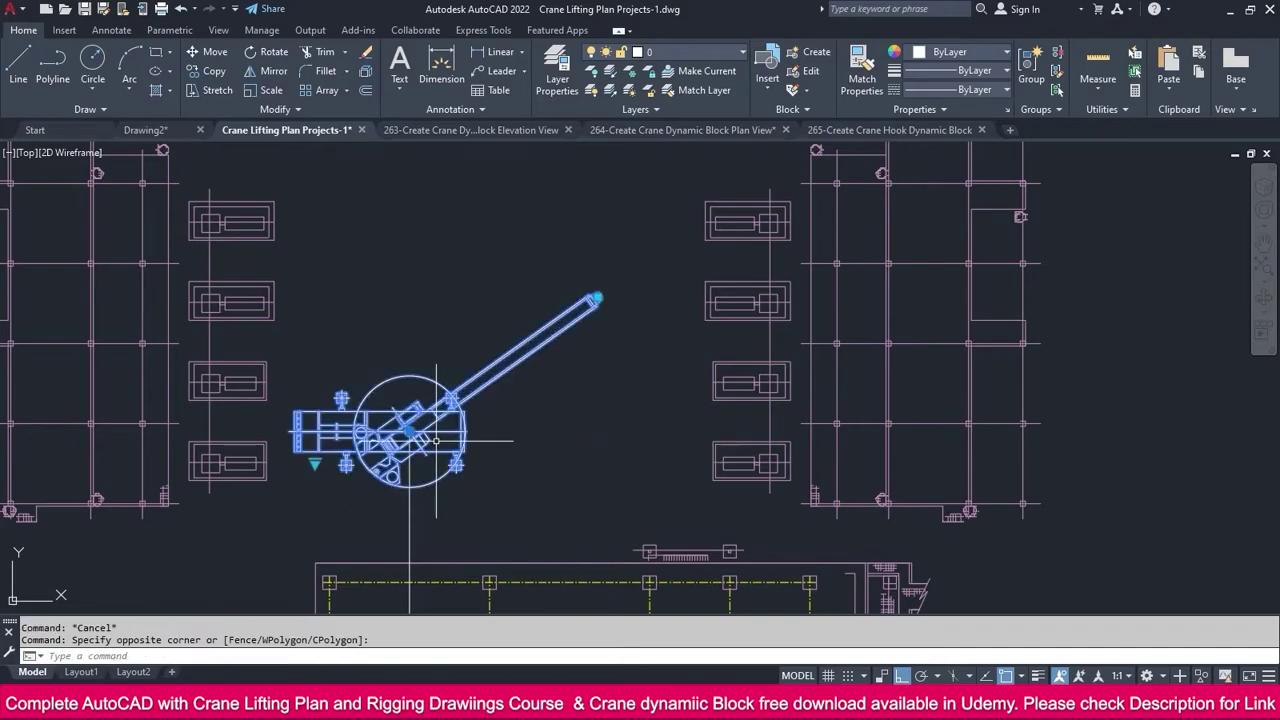
Change the crane's outrigger lookup from OUT-5000 to OUT-7500, then deselect it.
{"action": "left_click", "coordinate": [315, 463]}
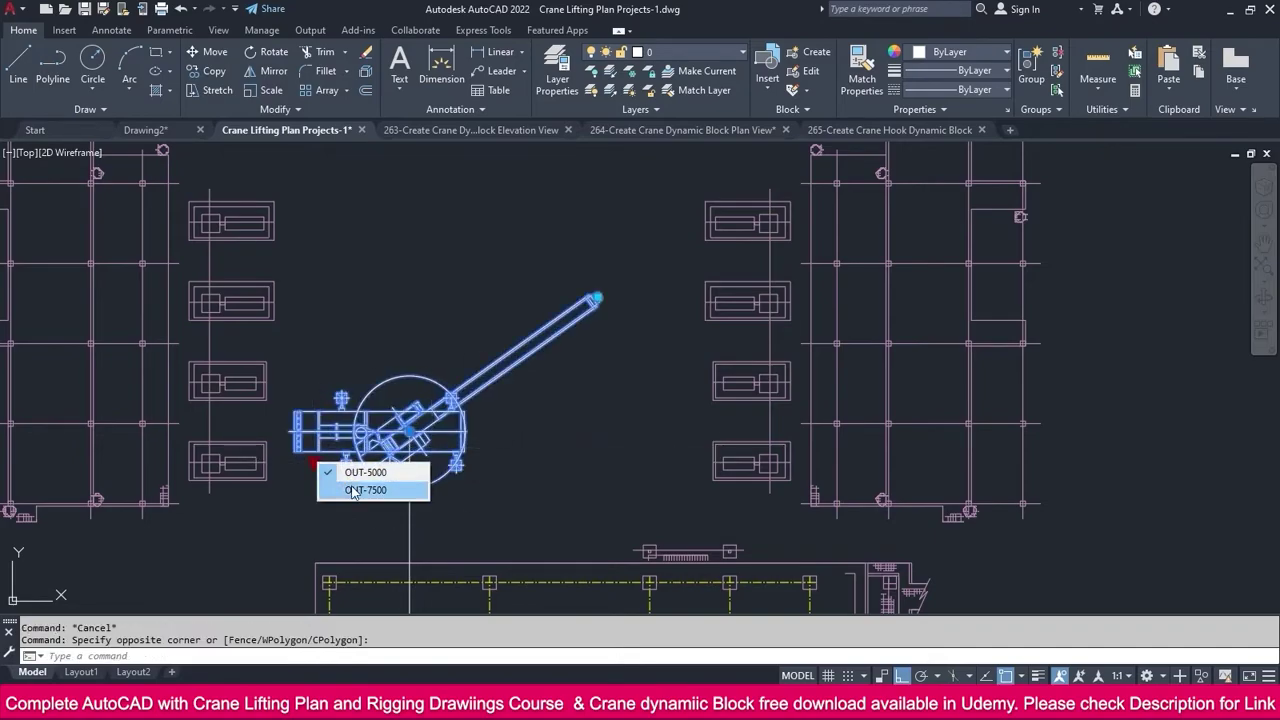
{"action": "left_click", "coordinate": [352, 490]}
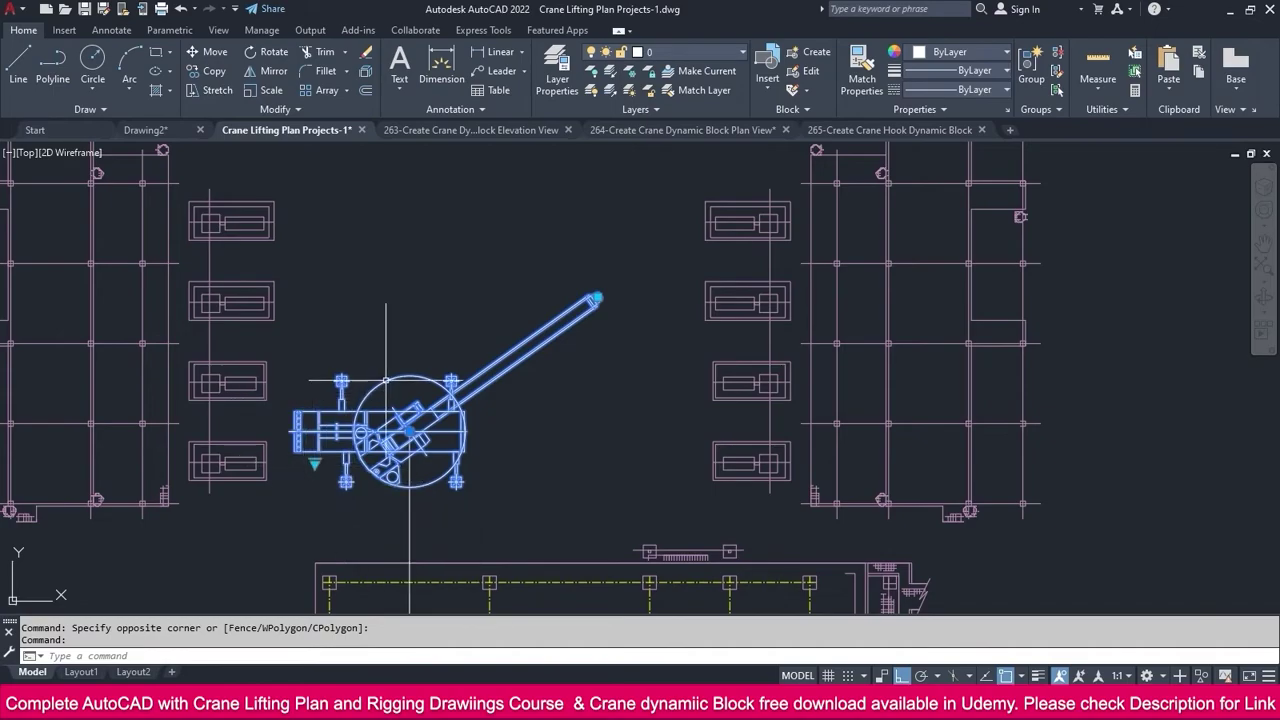
{"action": "key", "text": "Escape"}
{"action": "scroll", "coordinate": [387, 379], "scroll_direction": "down", "scroll_amount": 2}
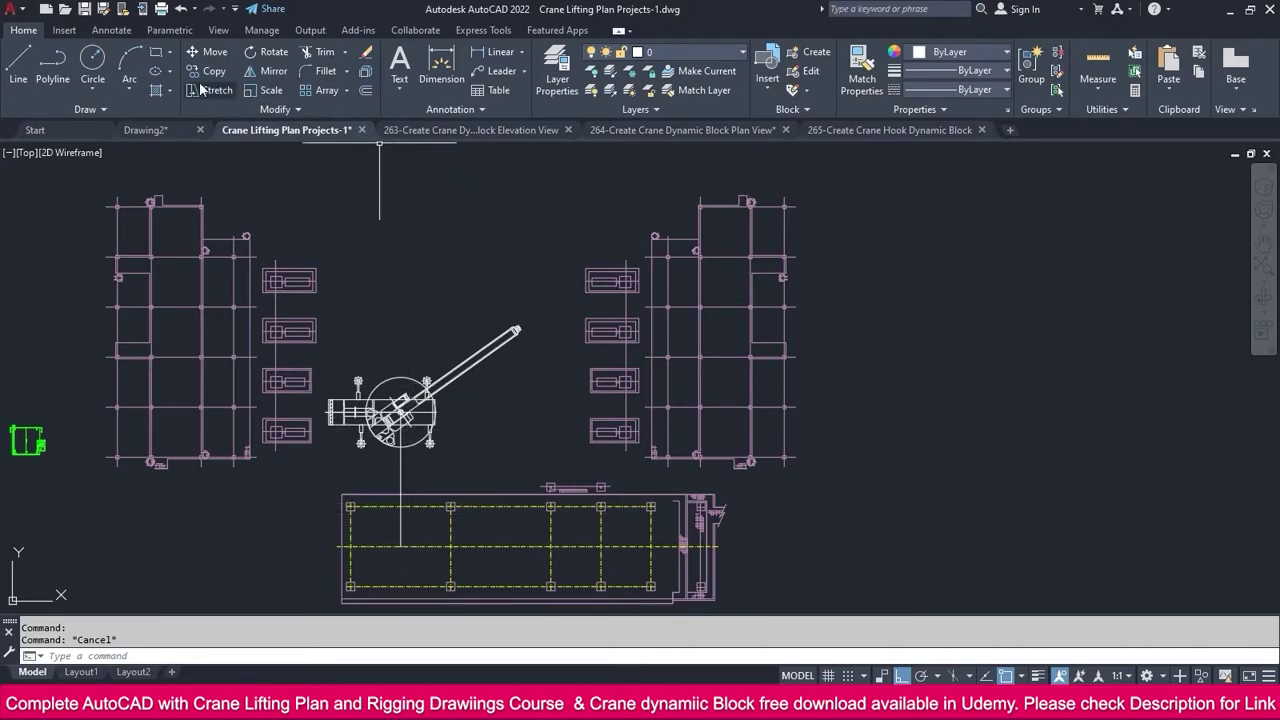
Draw a 16000-radius lift circle centred on the crane.
{"action": "left_click", "coordinate": [92, 60]}
{"action": "scroll", "coordinate": [420, 410], "scroll_direction": "up", "scroll_amount": 5}
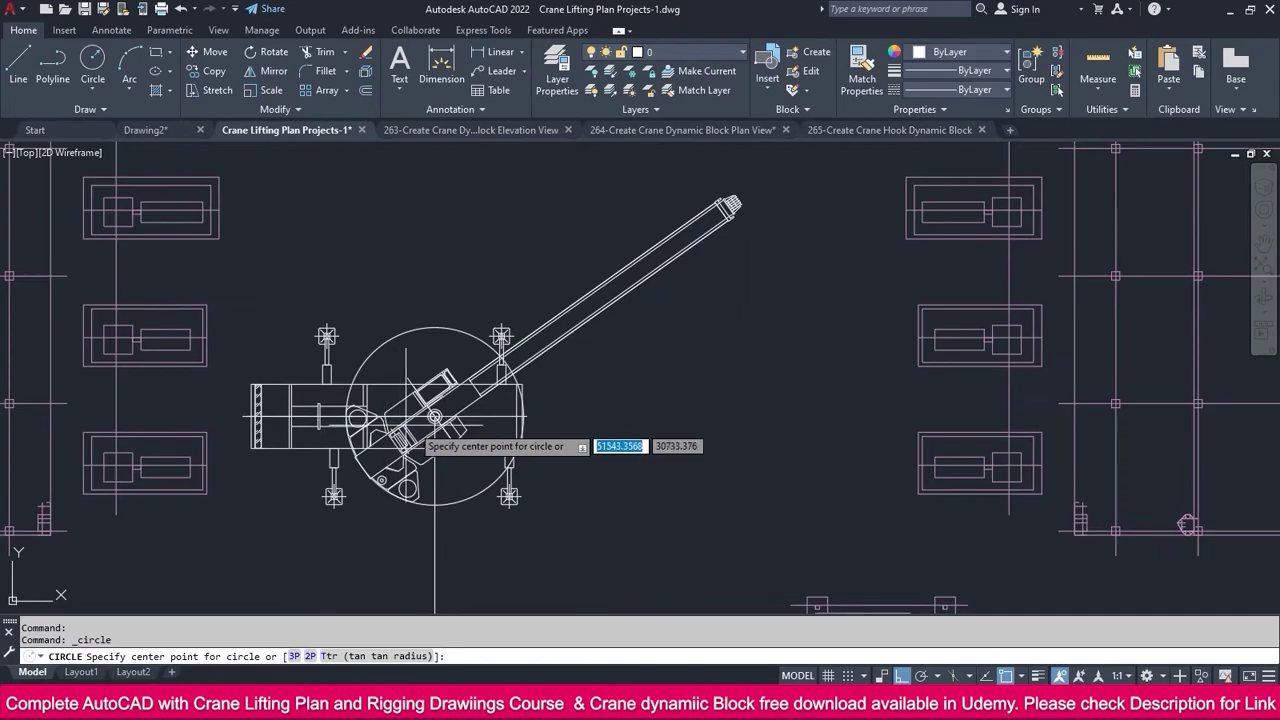
{"action": "left_click", "coordinate": [447, 411]}
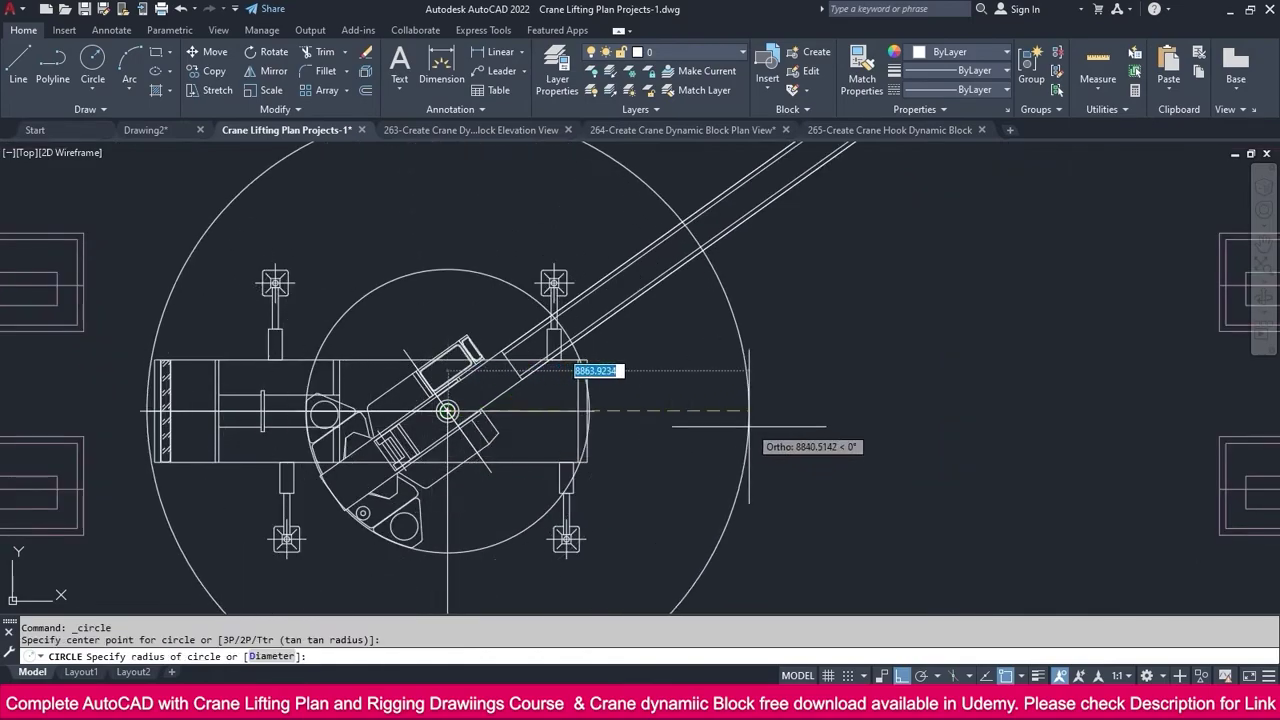
{"action": "type", "text": "1"}
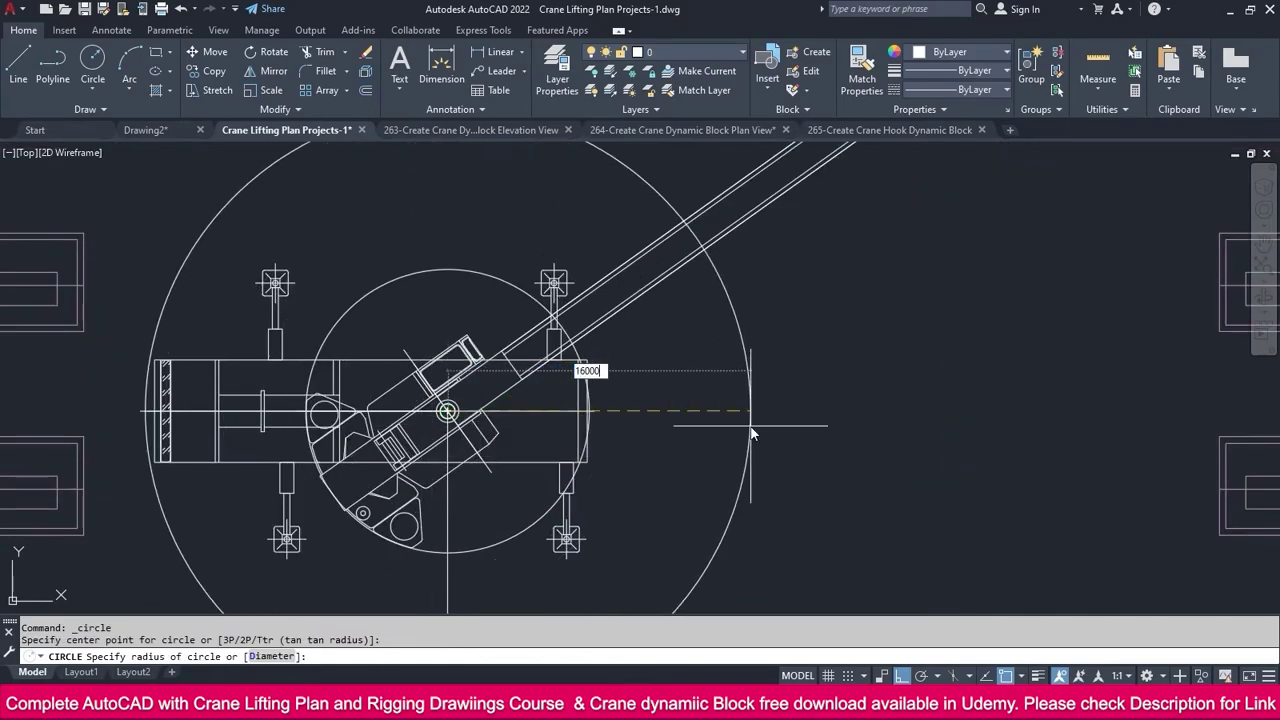
{"action": "type", "text": "6000"}
{"action": "key", "text": "Return"}
{"action": "scroll", "coordinate": [750, 428], "scroll_direction": "down", "scroll_amount": 6}
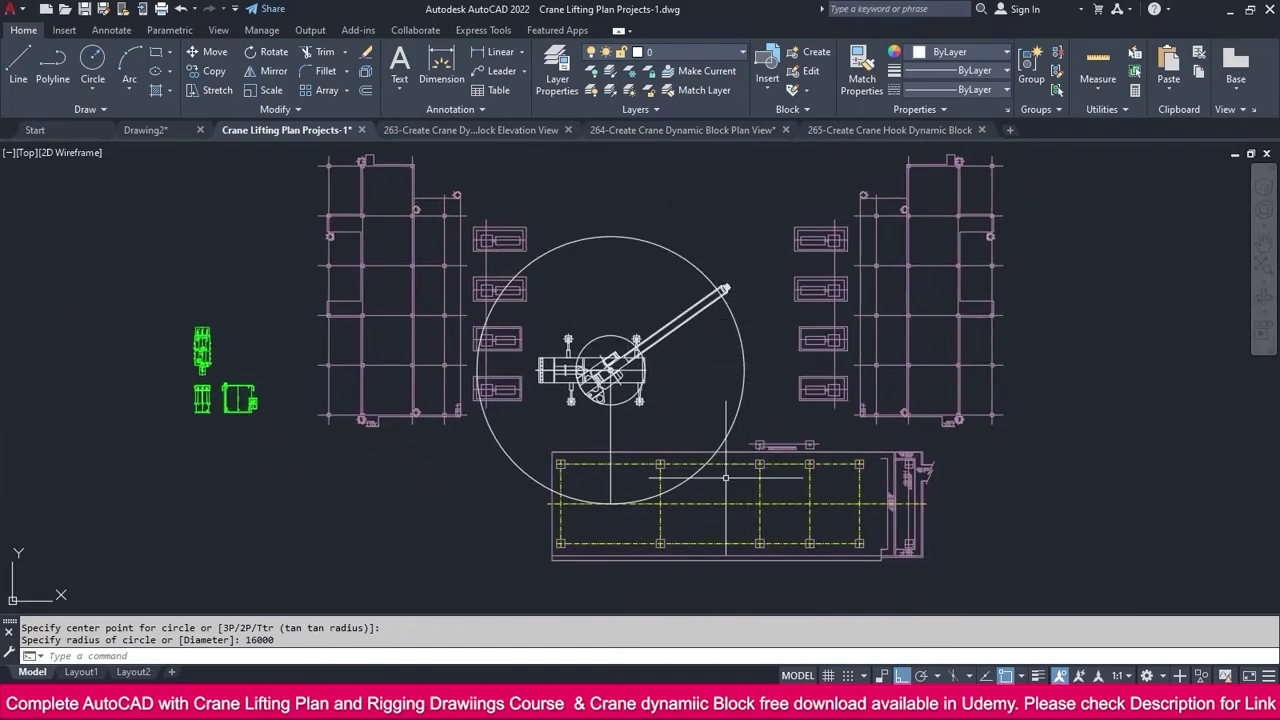
Grab the crane boom's tip grip, then cancel, leaving the boom unchanged.
{"action": "scroll", "coordinate": [725, 288], "scroll_direction": "up", "scroll_amount": 4}
{"action": "left_click", "coordinate": [727, 283]}
{"action": "scroll", "coordinate": [728, 275], "scroll_direction": "up", "scroll_amount": 3}
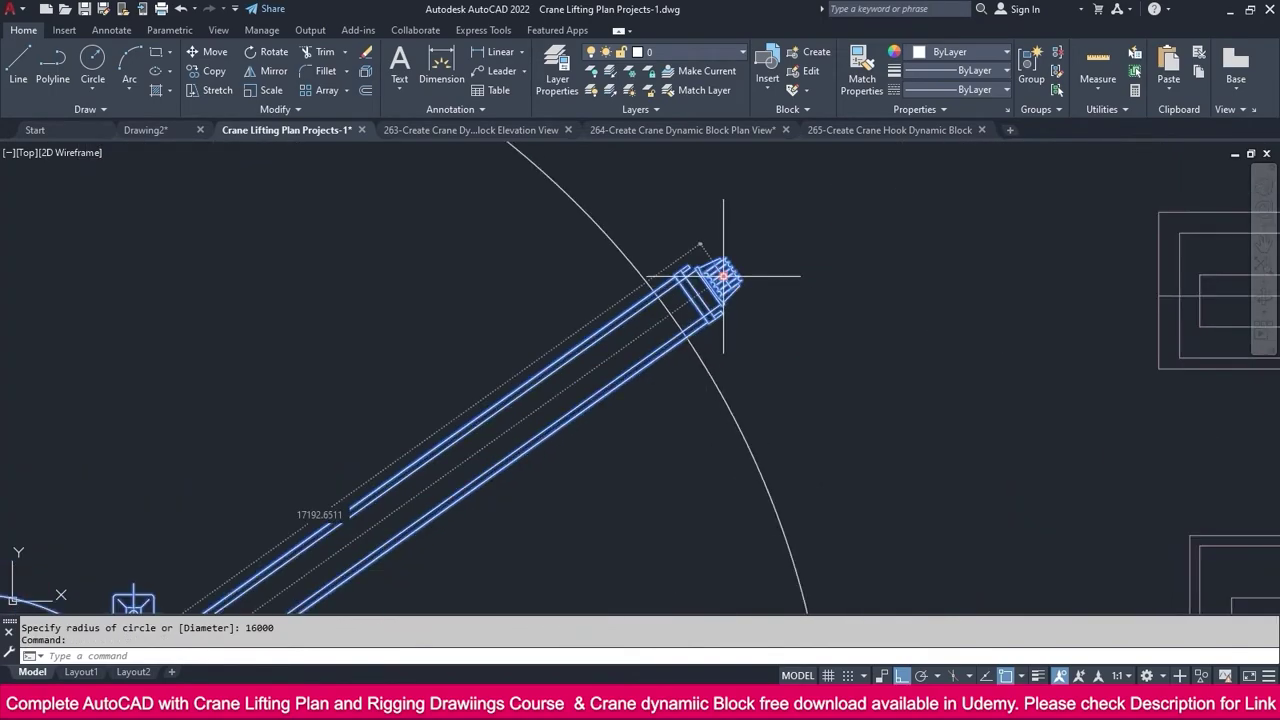
{"action": "left_click", "coordinate": [720, 270]}
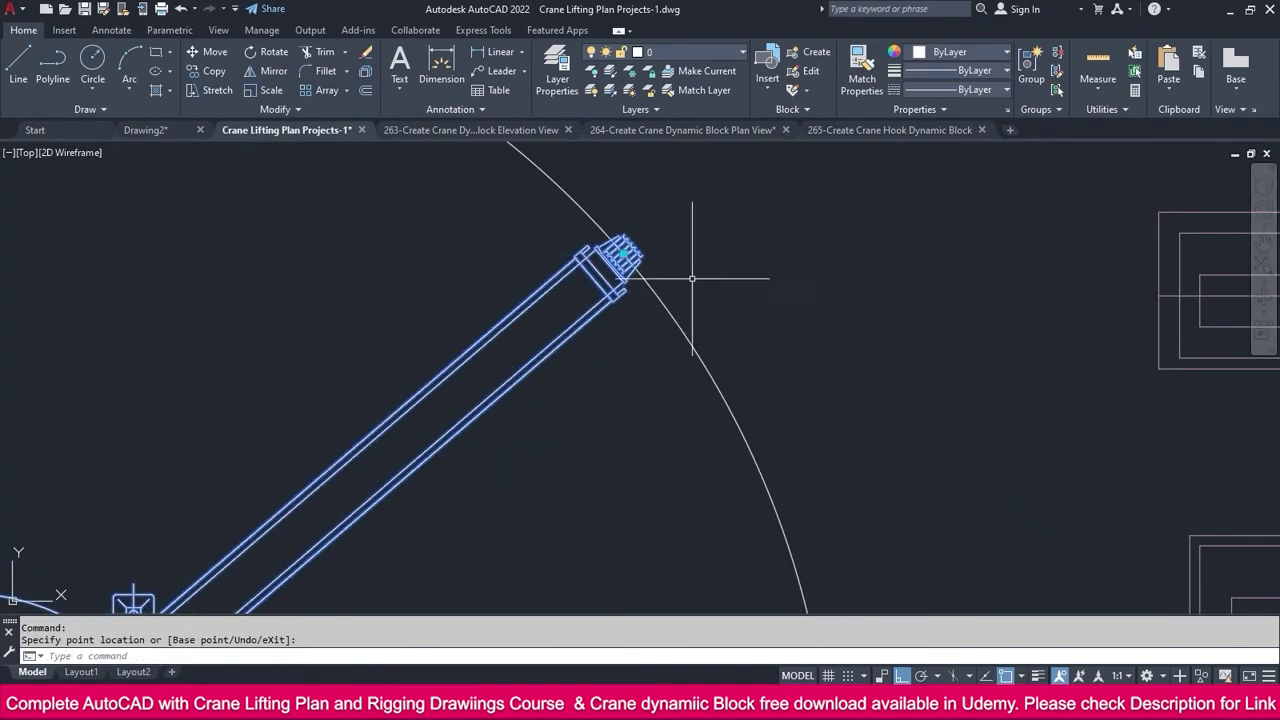
{"action": "key", "text": "Escape"}
{"action": "scroll", "coordinate": [674, 320], "scroll_direction": "down", "scroll_amount": 3}
{"action": "scroll", "coordinate": [716, 320], "scroll_direction": "down", "scroll_amount": 3}
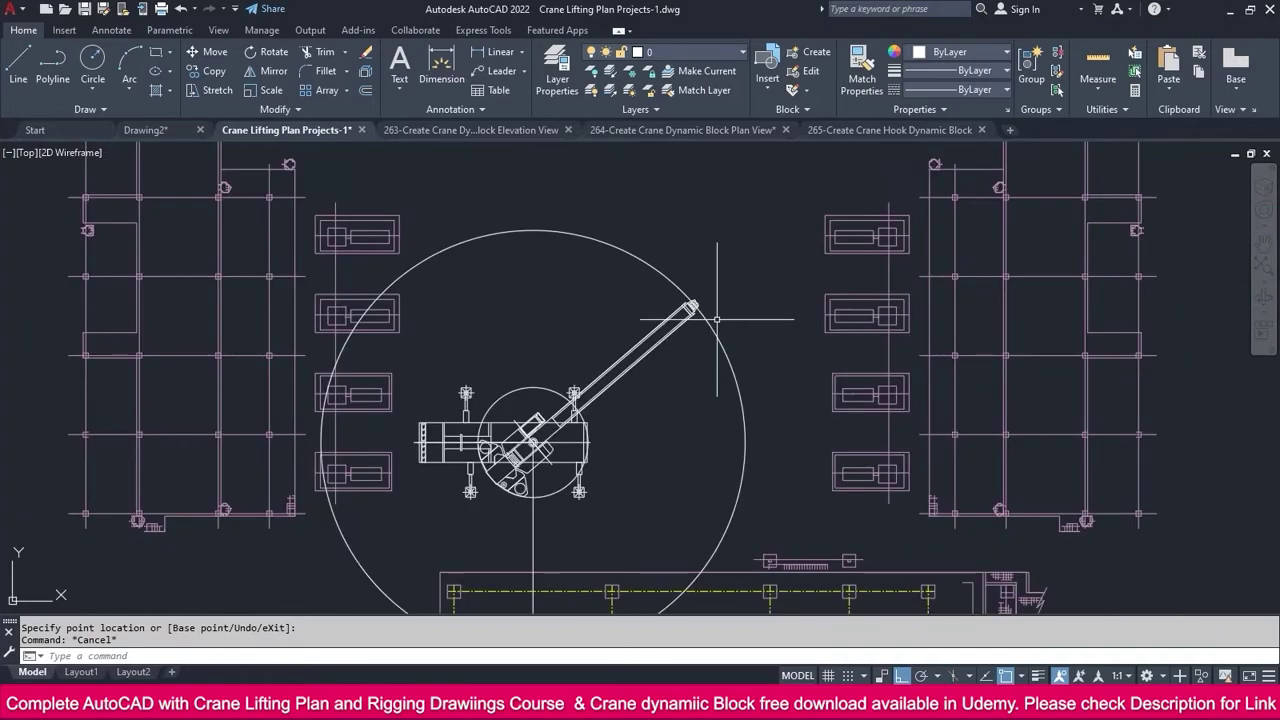
Bring the spare green load blocks into view and window-select one.
{"action": "scroll", "coordinate": [716, 320], "scroll_direction": "down", "scroll_amount": 2}
{"action": "middle_click_drag", "start_coordinate": [716, 320], "coordinate": [632, 326]}
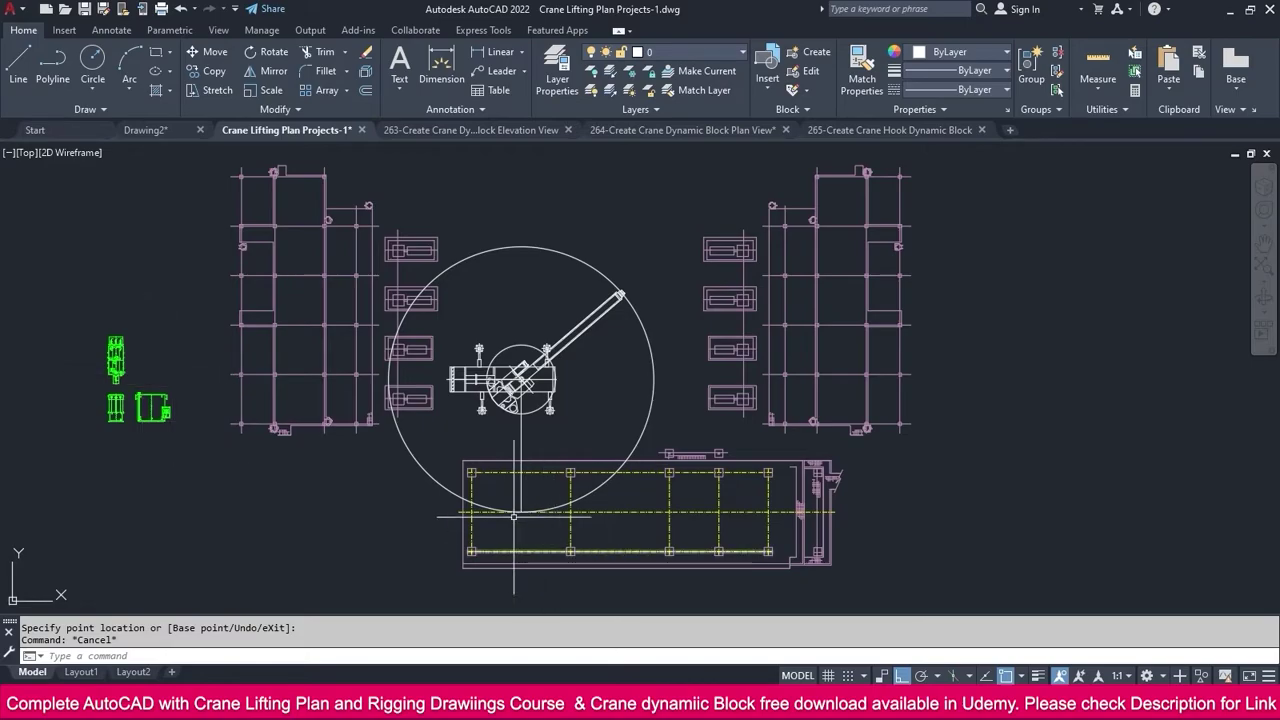
{"action": "scroll", "coordinate": [47, 370], "scroll_direction": "up", "scroll_amount": 5}
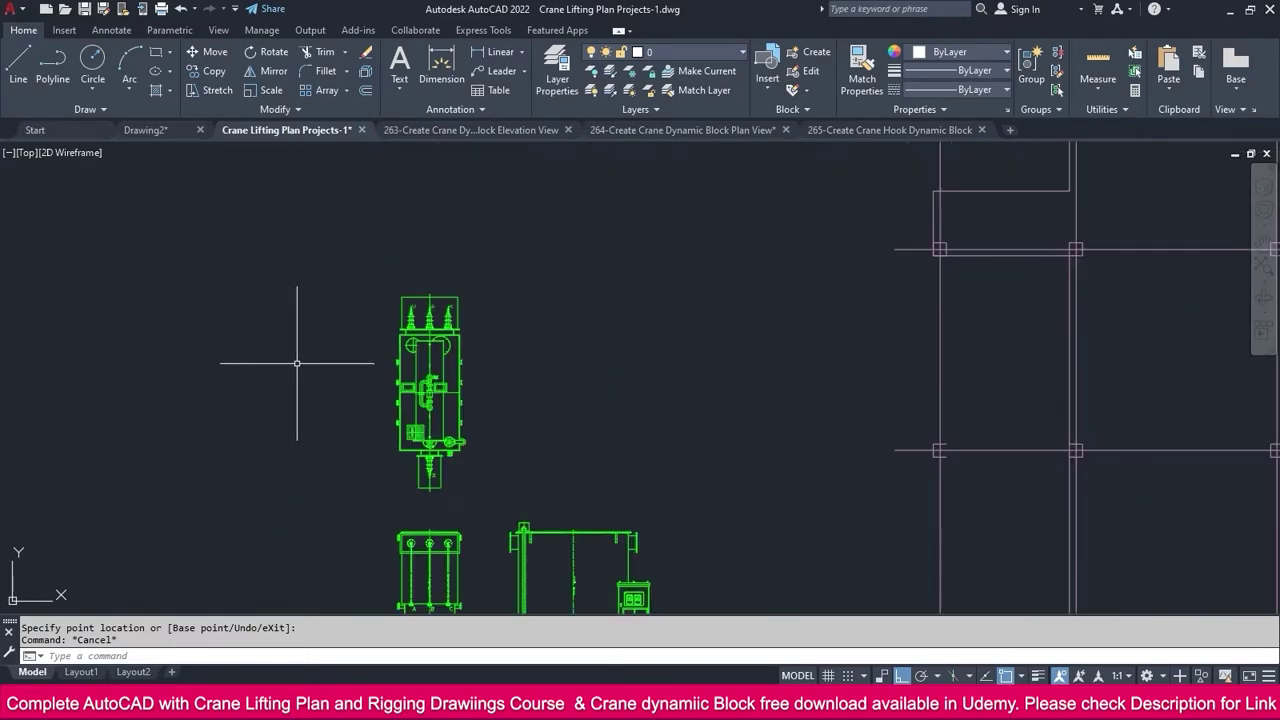
{"action": "left_click", "coordinate": [515, 331]}
{"action": "left_click", "coordinate": [380, 440]}
{"action": "scroll", "coordinate": [396, 467], "scroll_direction": "up", "scroll_amount": 10}
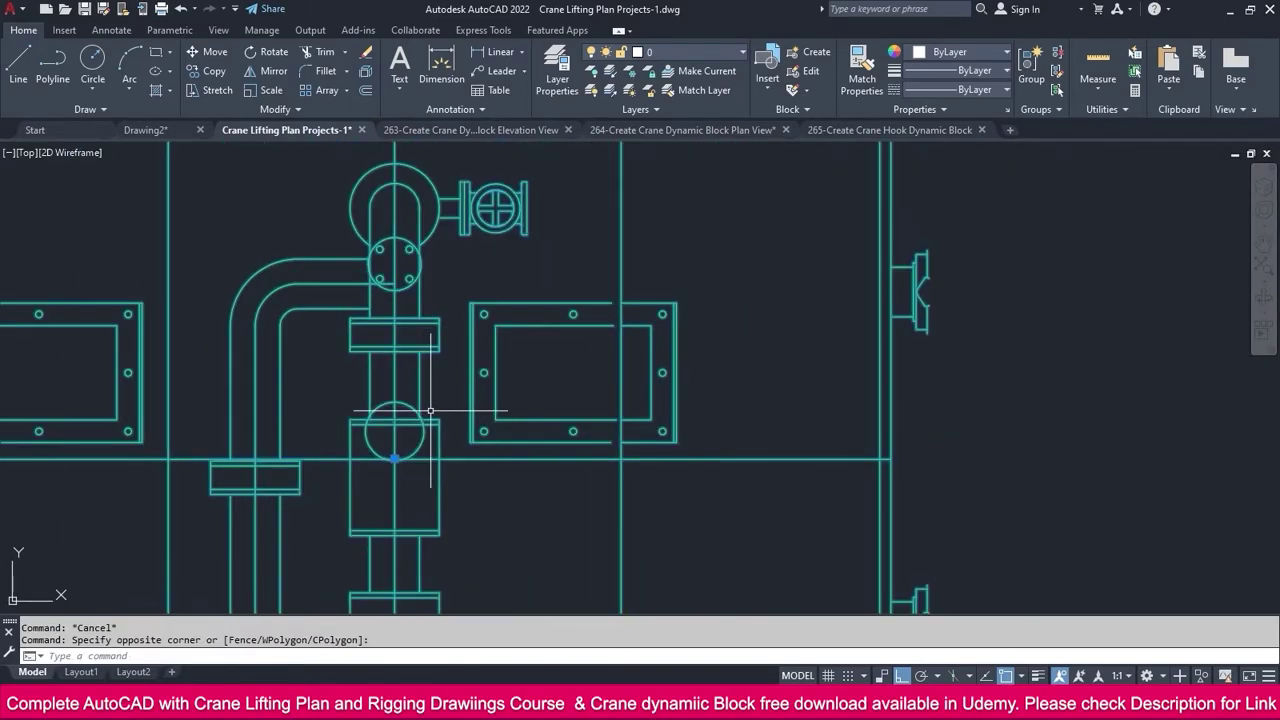
{"action": "scroll", "coordinate": [396, 467], "scroll_direction": "up", "scroll_amount": 3}
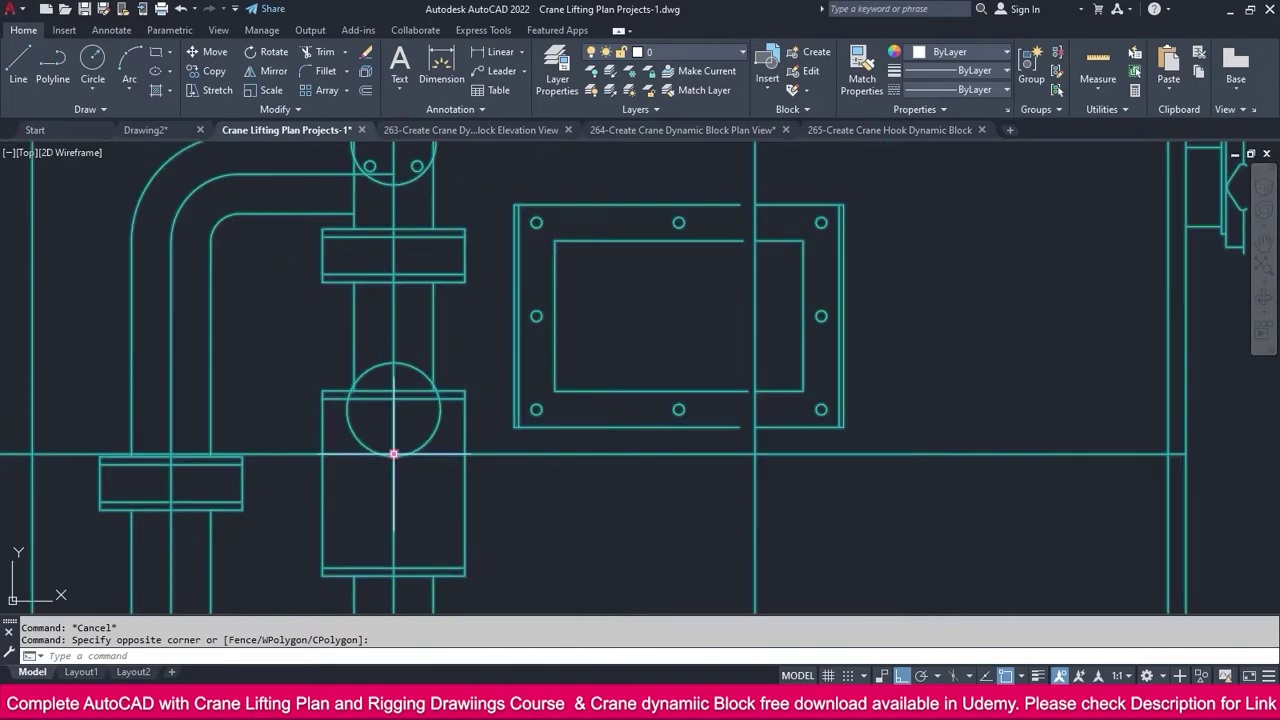
Move the green load block by its base grip onto the circle's bottom quadrant.
{"action": "left_click", "coordinate": [393, 454]}
{"action": "scroll", "coordinate": [351, 320], "scroll_direction": "down", "scroll_amount": 6}
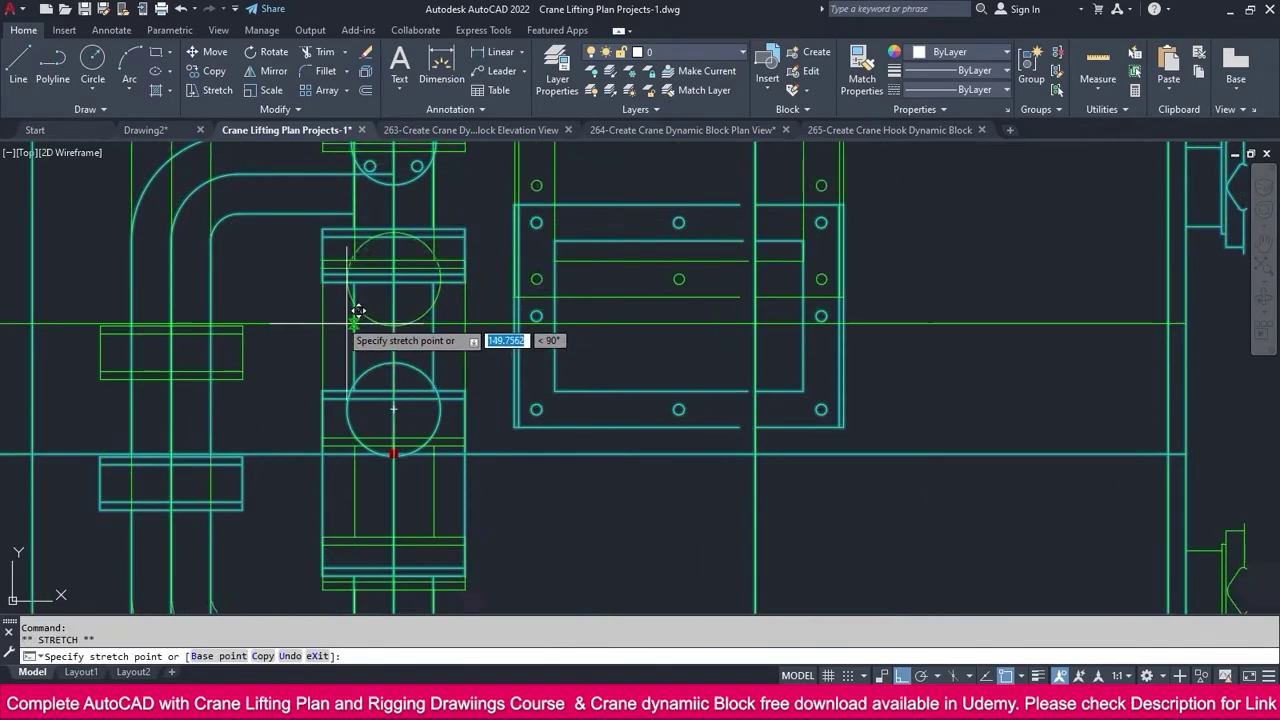
{"action": "middle_click_drag", "start_coordinate": [706, 470], "coordinate": [498, 361]}
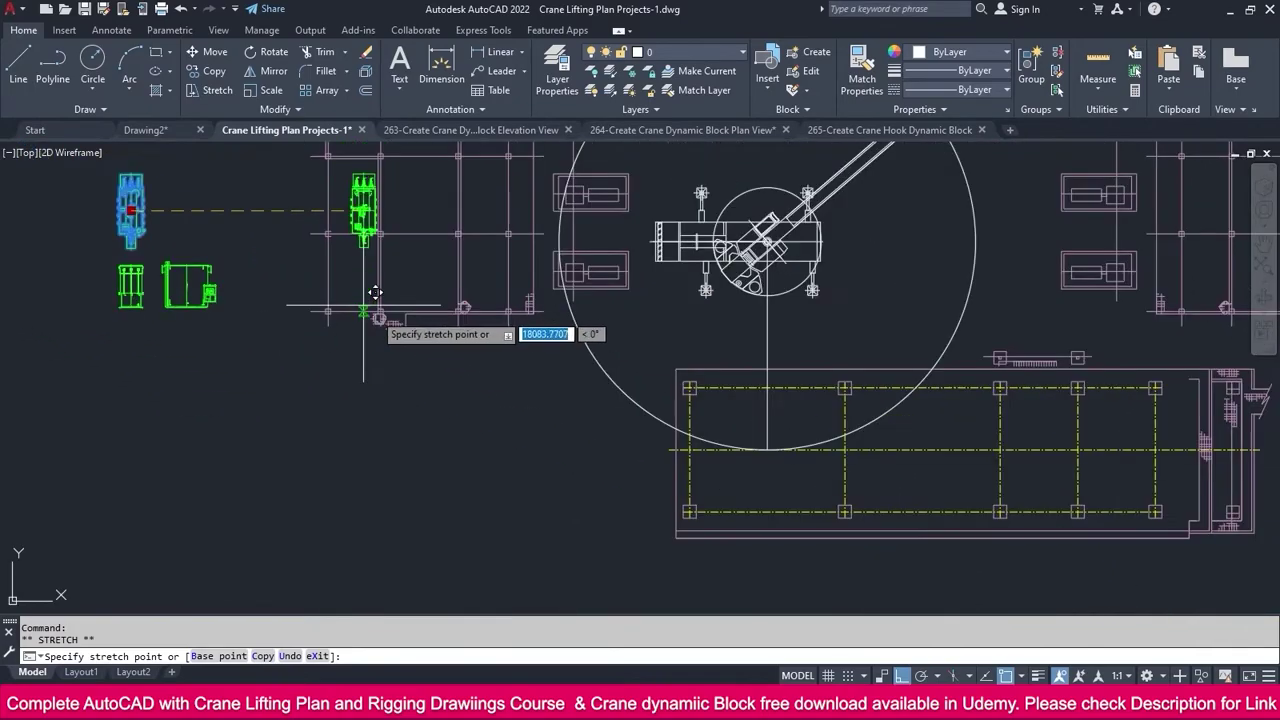
{"action": "scroll", "coordinate": [700, 440], "scroll_direction": "up", "scroll_amount": 3}
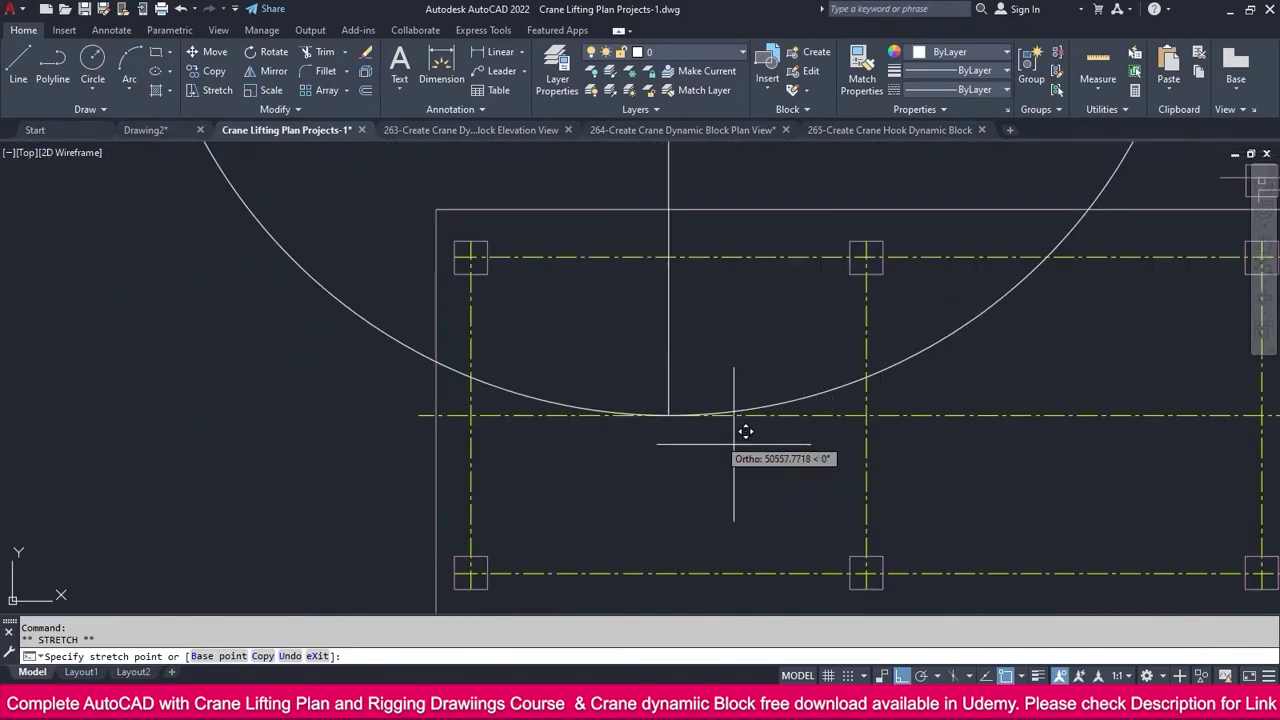
{"action": "left_click", "coordinate": [669, 414]}
{"action": "key", "text": "Escape"}
{"action": "scroll", "coordinate": [672, 470], "scroll_direction": "down", "scroll_amount": 2}
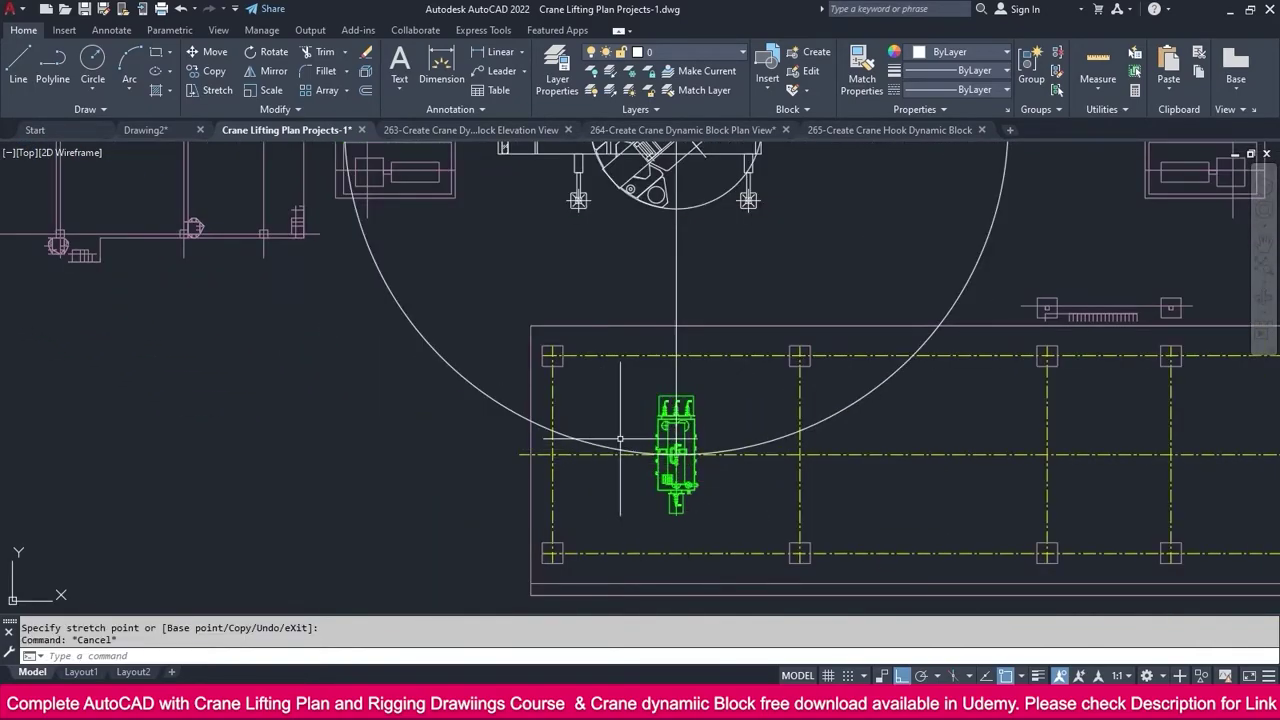
{"action": "scroll", "coordinate": [696, 450], "scroll_direction": "down", "scroll_amount": 4}
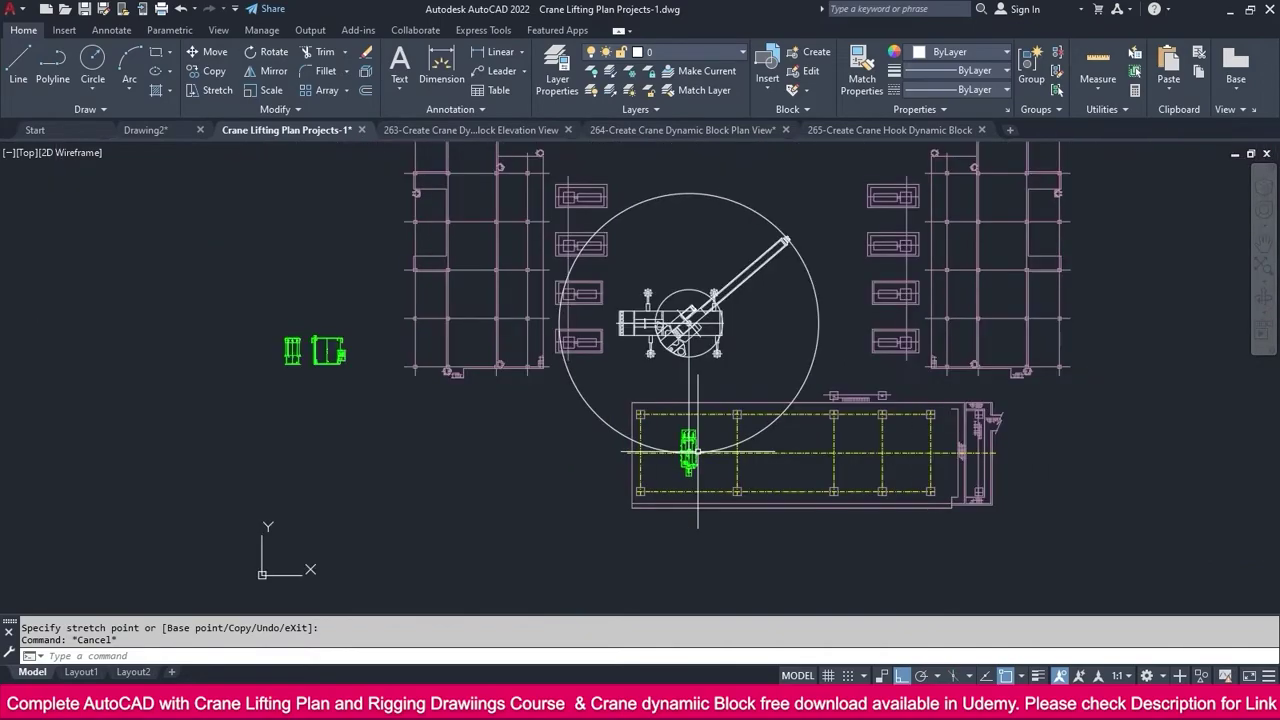
{"action": "middle_click_drag", "start_coordinate": [752, 394], "coordinate": [629, 448]}
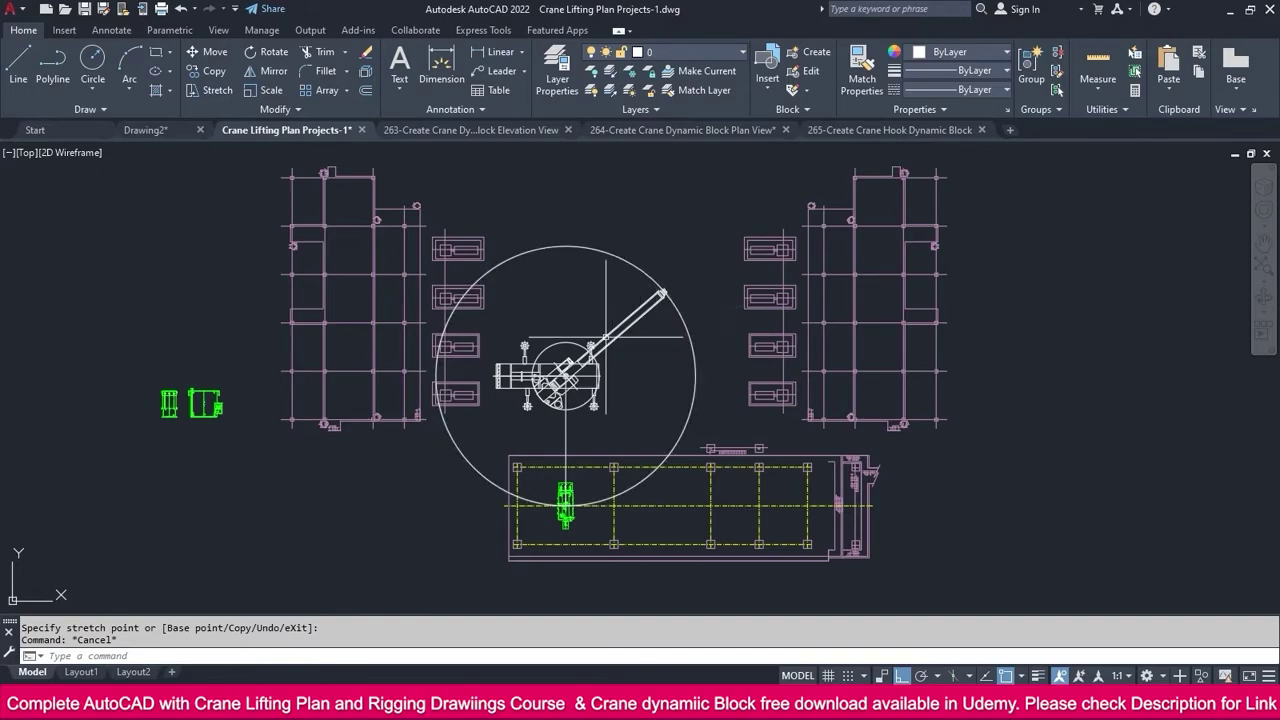
{"action": "scroll", "coordinate": [552, 359], "scroll_direction": "down", "scroll_amount": 2}
Select the red trailer plan block, abandoning the first move attempt.
{"action": "scroll", "coordinate": [1002, 412], "scroll_direction": "up", "scroll_amount": 3}
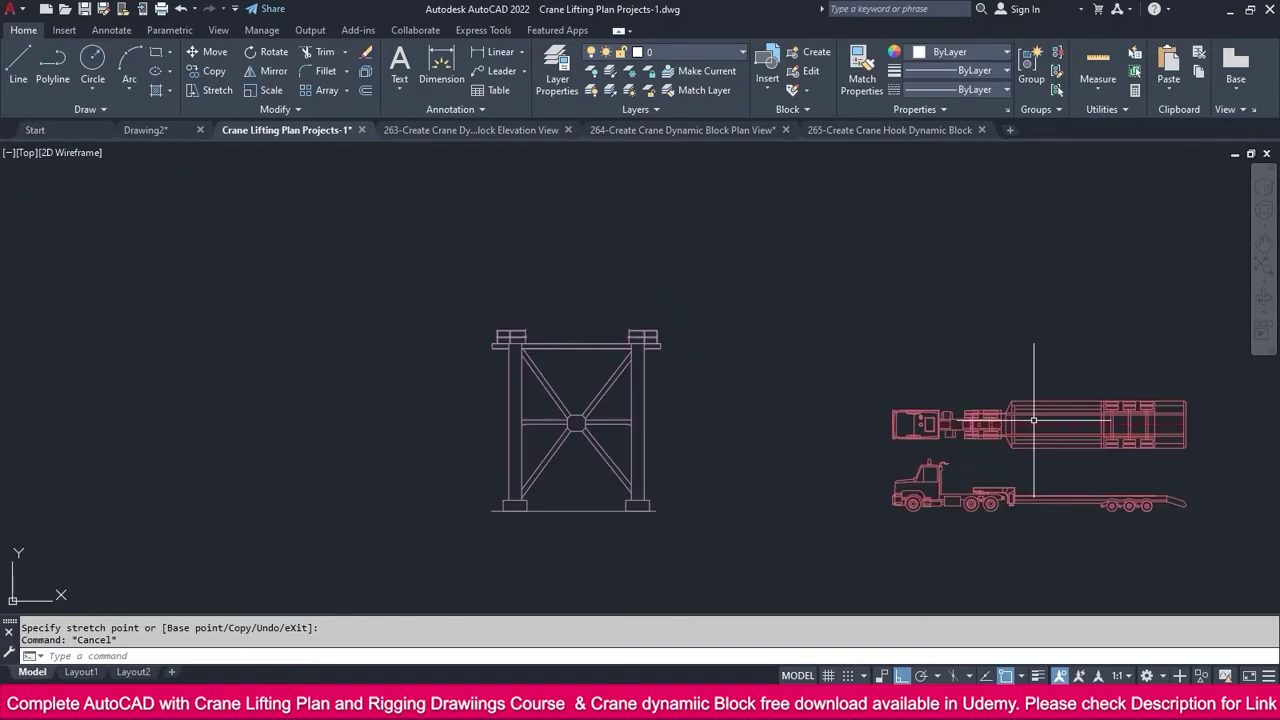
{"action": "left_click", "coordinate": [1039, 410]}
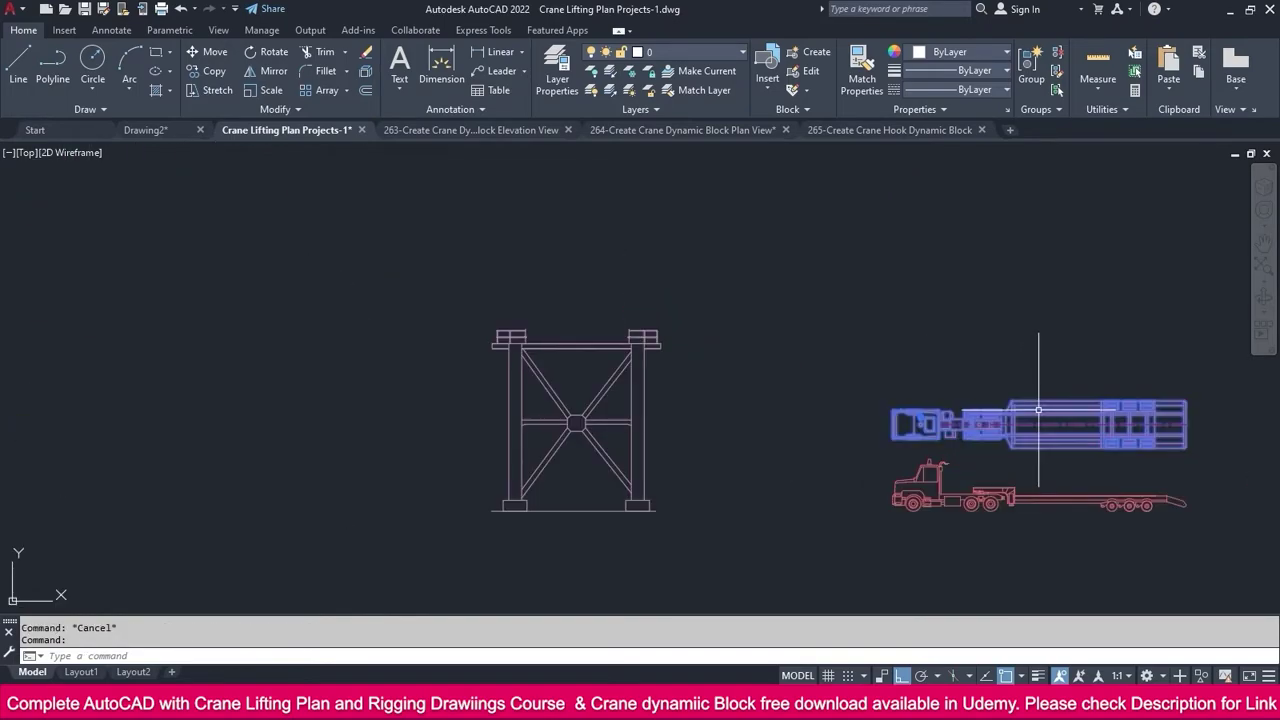
{"action": "scroll", "coordinate": [1033, 411], "scroll_direction": "up", "scroll_amount": 4}
{"action": "left_click", "coordinate": [888, 365]}
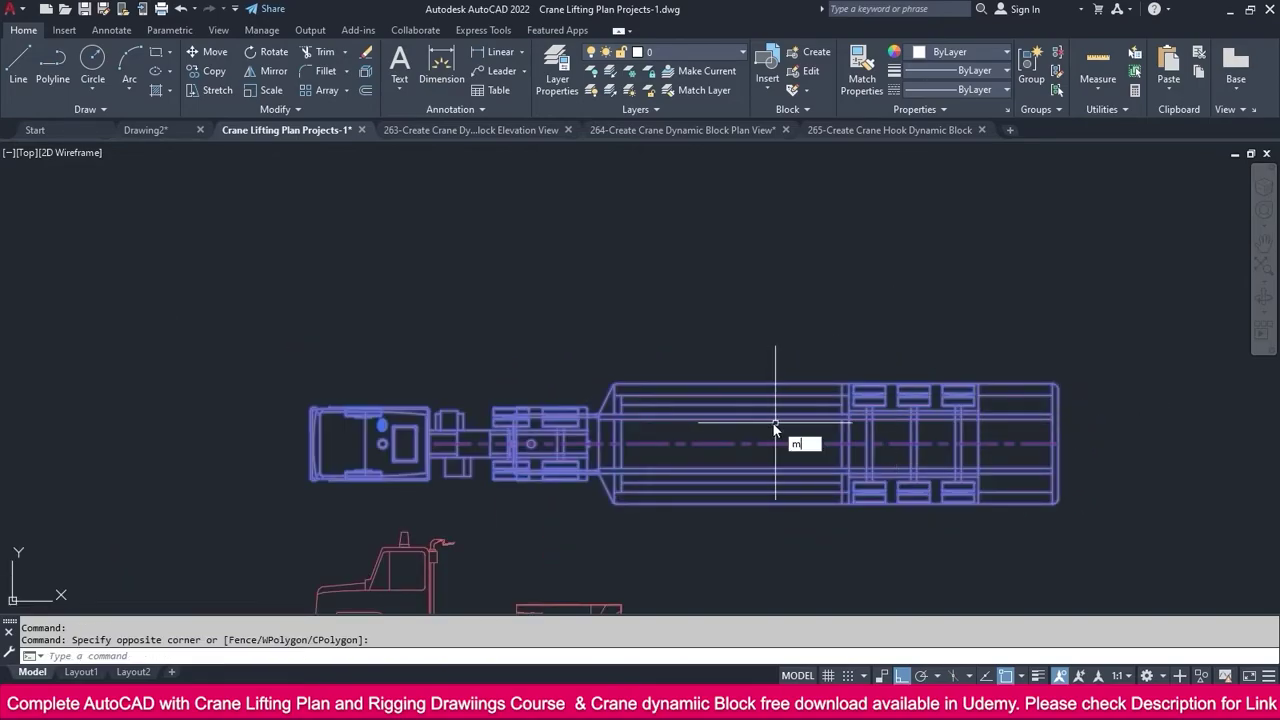
{"action": "key", "text": "Return"}
{"action": "key", "text": "Escape"}
{"action": "key", "text": "Escape"}
Move the trailer block above the lift circle with Ortho turned off.
{"action": "left_click", "coordinate": [200, 53]}
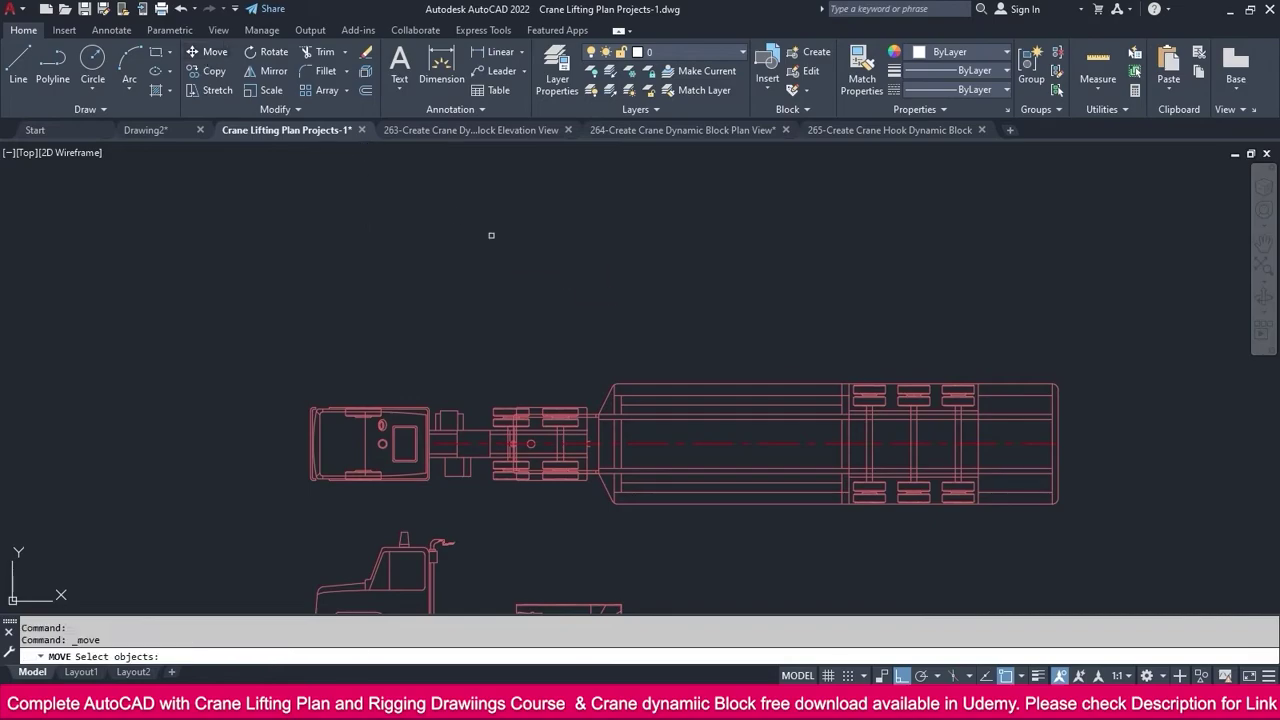
{"action": "left_click", "coordinate": [766, 350]}
{"action": "left_click", "coordinate": [712, 410]}
{"action": "key", "text": "Return"}
{"action": "left_click", "coordinate": [723, 394]}
{"action": "scroll", "coordinate": [1022, 453], "scroll_direction": "down", "scroll_amount": 5}
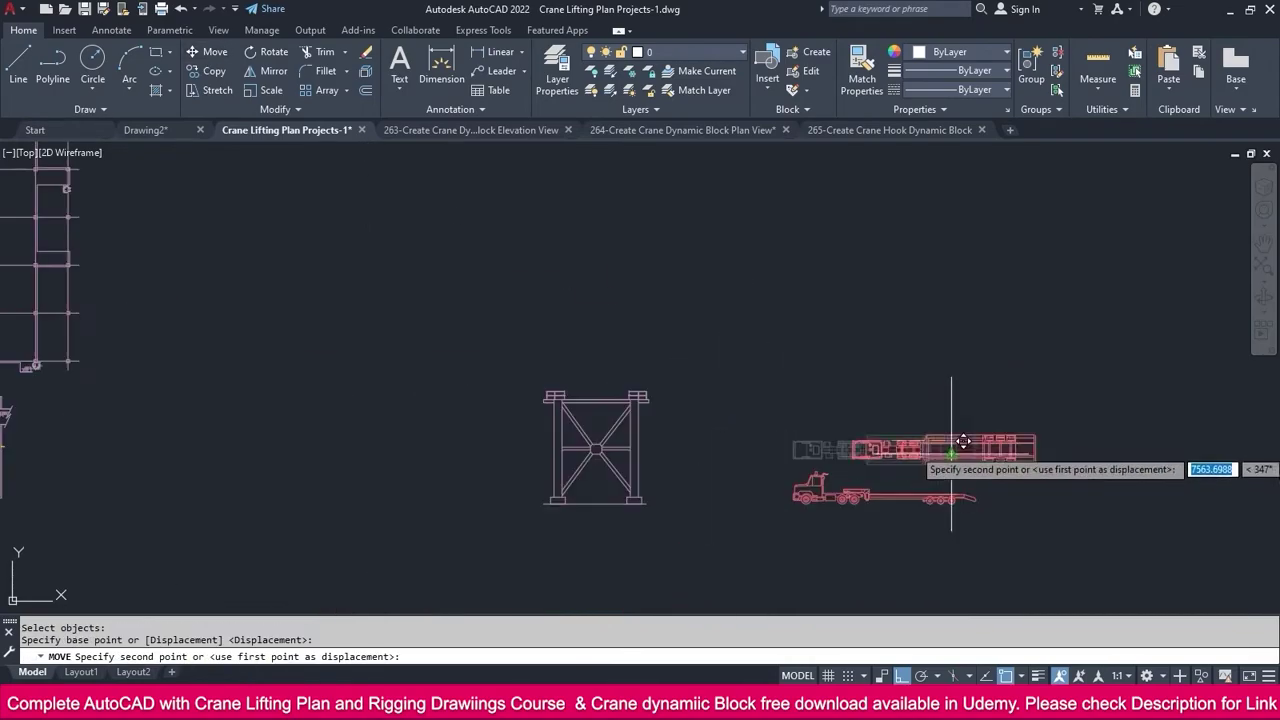
{"action": "scroll", "coordinate": [962, 441], "scroll_direction": "down", "scroll_amount": 2}
{"action": "key", "text": "F8"}
{"action": "scroll", "coordinate": [469, 310], "scroll_direction": "up", "scroll_amount": 2}
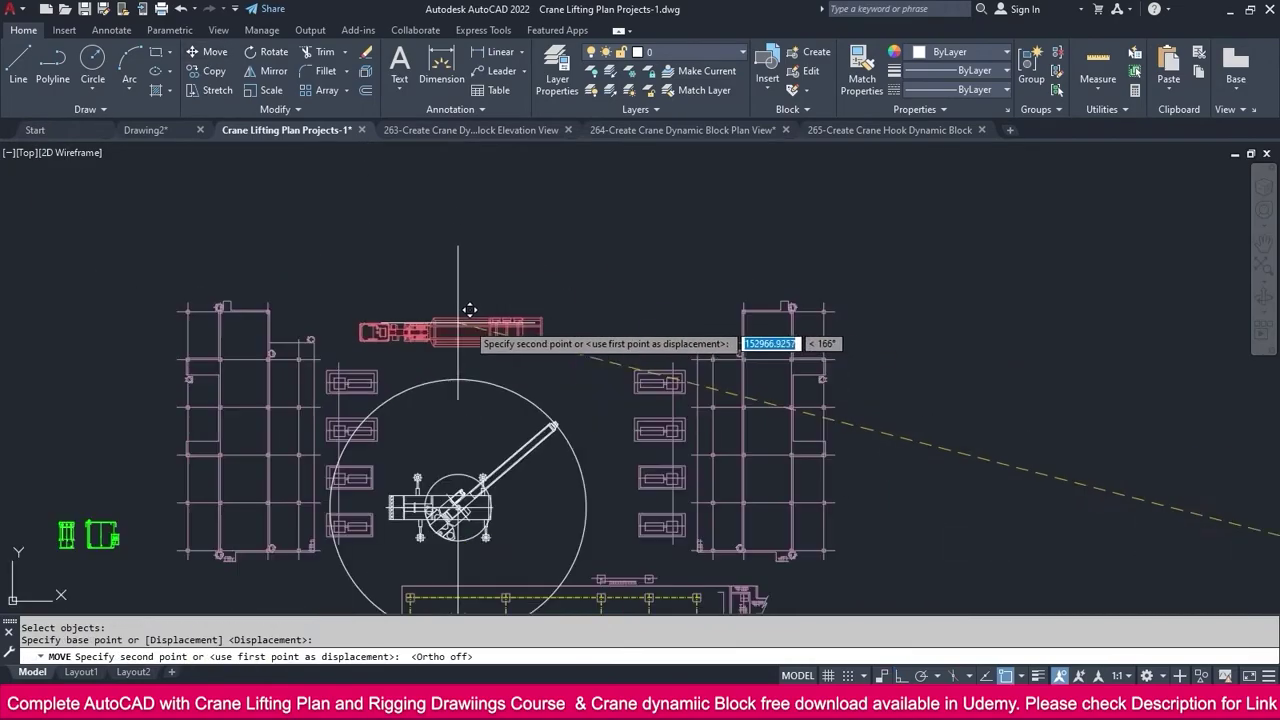
{"action": "key", "text": "Escape"}
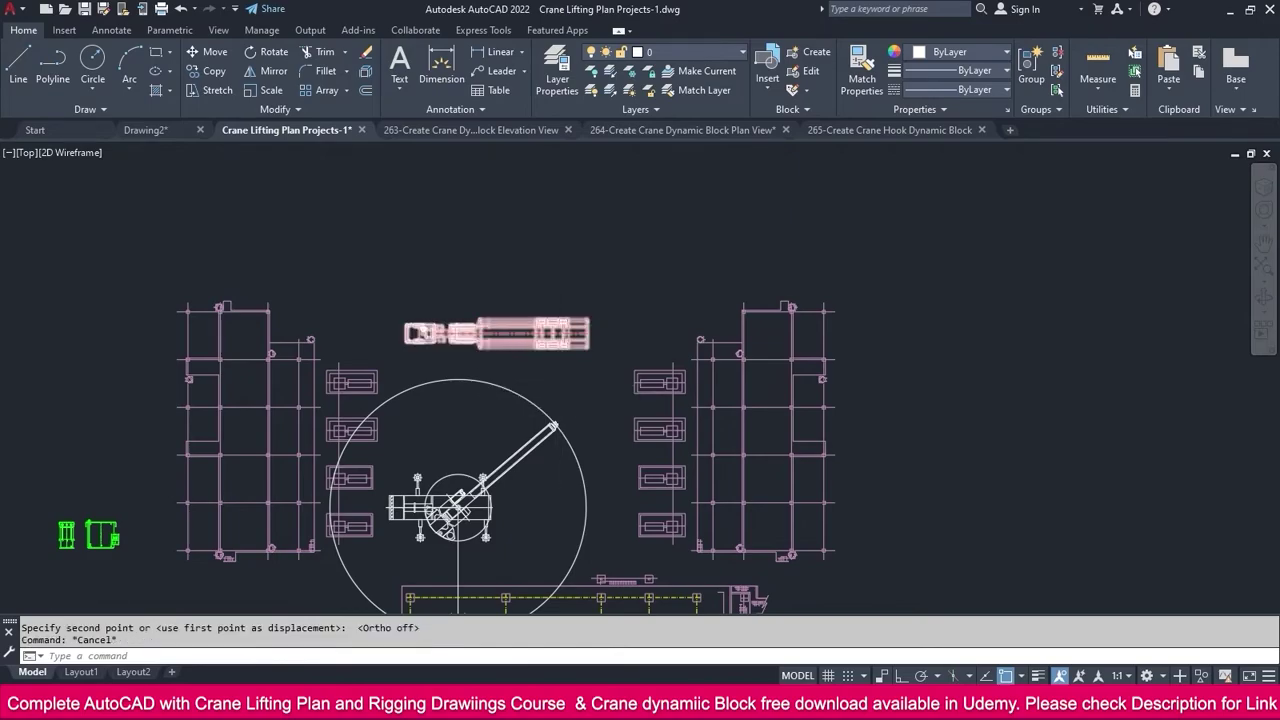
{"action": "scroll", "coordinate": [566, 410], "scroll_direction": "up", "scroll_amount": 2}
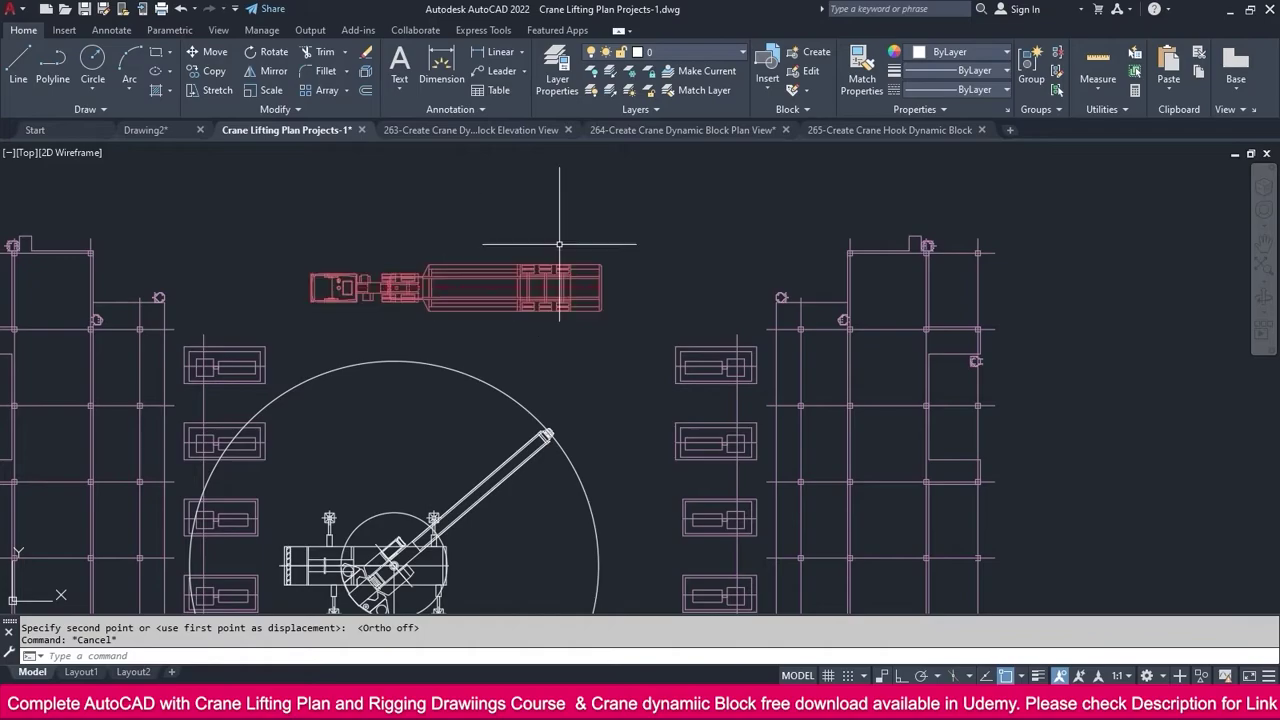
{"action": "scroll", "coordinate": [525, 292], "scroll_direction": "down", "scroll_amount": 2}
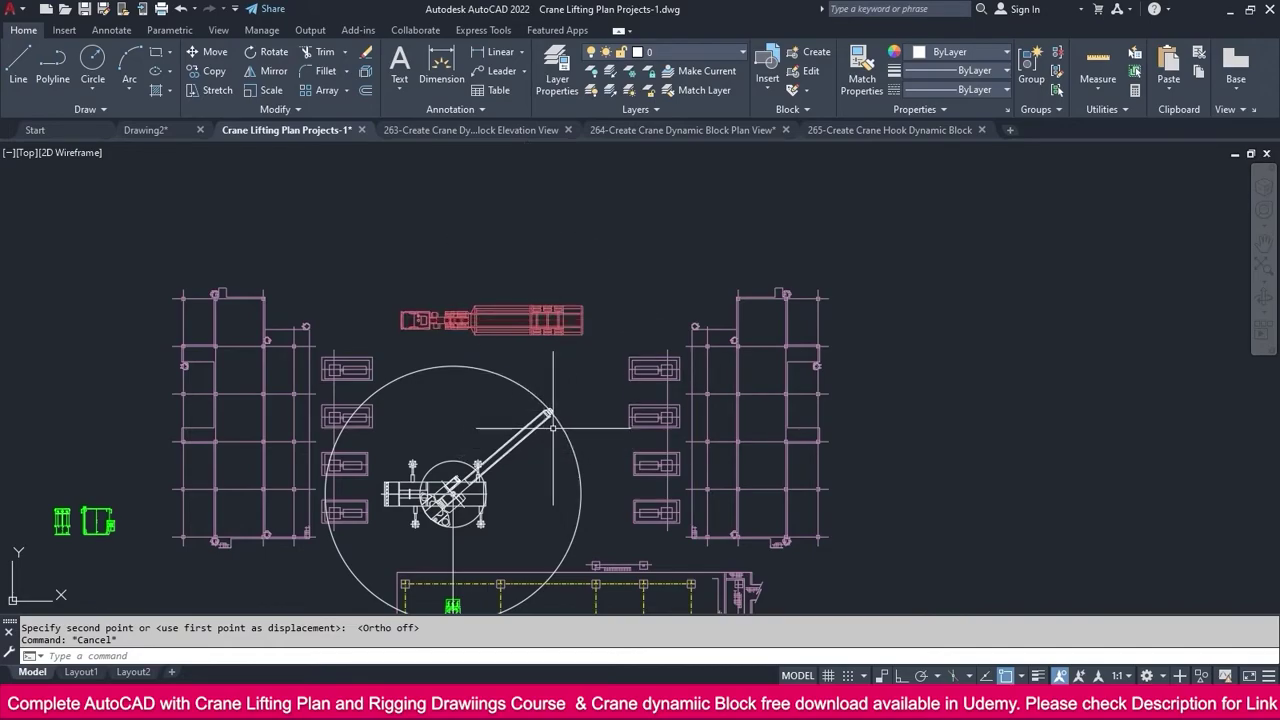
{"action": "scroll", "coordinate": [455, 366], "scroll_direction": "down", "scroll_amount": 2}
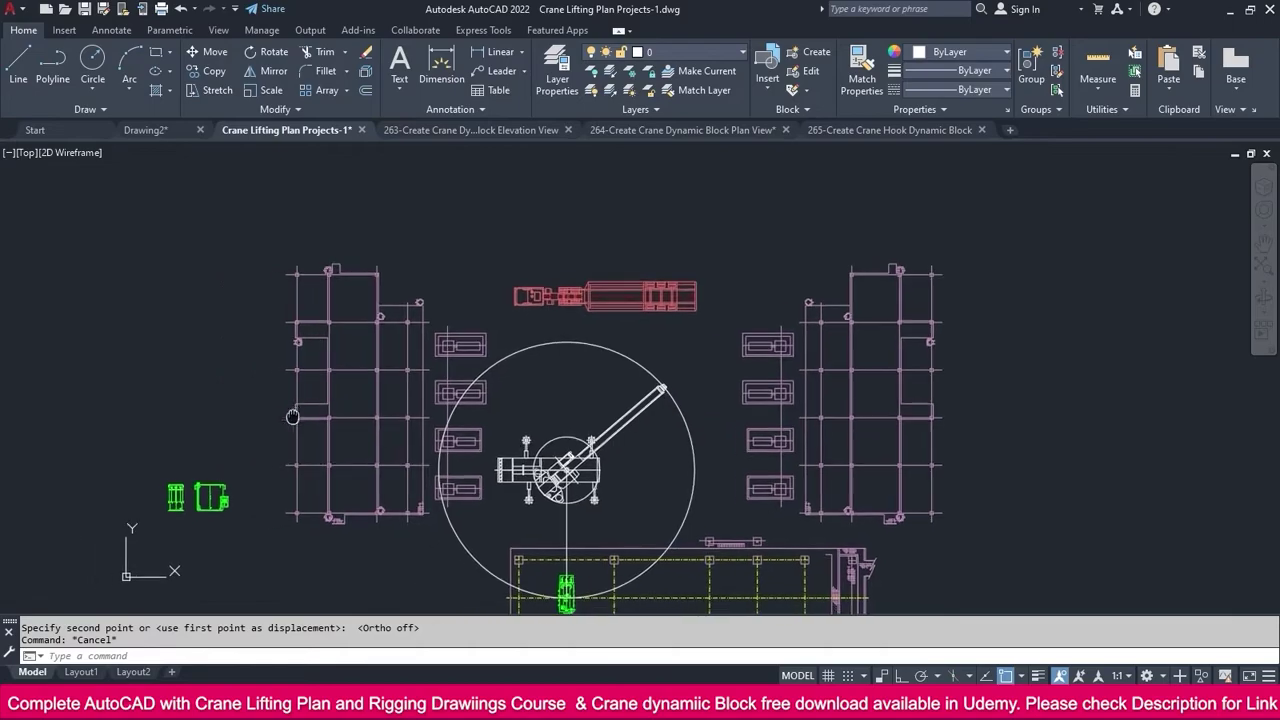
{"action": "scroll", "coordinate": [246, 462], "scroll_direction": "up", "scroll_amount": 2}
{"action": "middle_click_drag", "start_coordinate": [745, 535], "coordinate": [612, 552]}
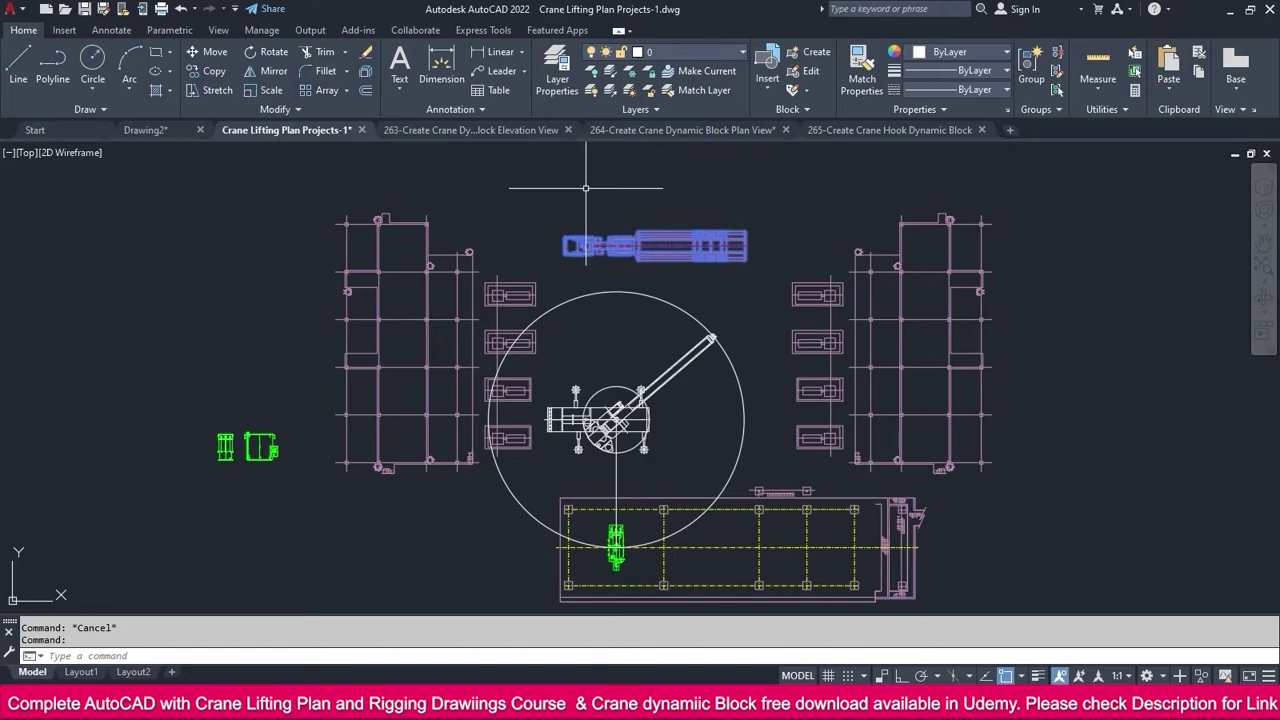
Rotate the trailer block -90° about its base point so it stands vertically.
{"action": "left_click", "coordinate": [274, 55]}
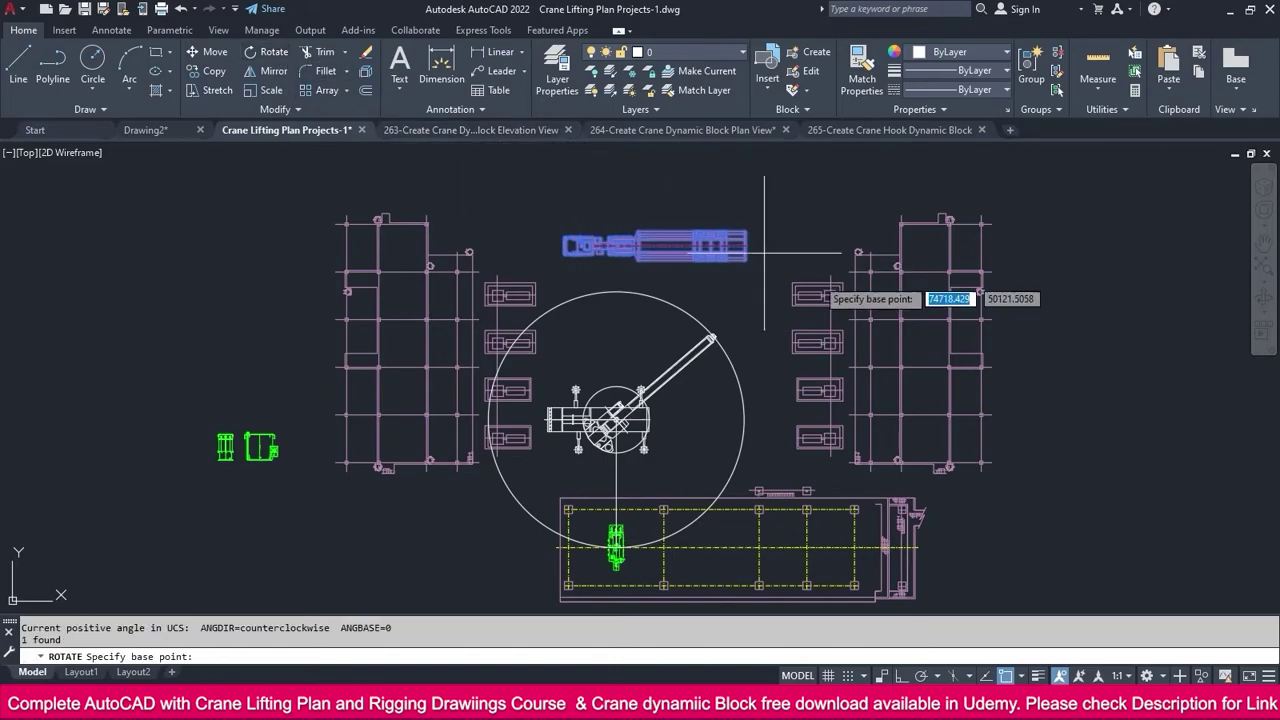
{"action": "scroll", "coordinate": [752, 282], "scroll_direction": "up", "scroll_amount": 5}
{"action": "left_click", "coordinate": [505, 178]}
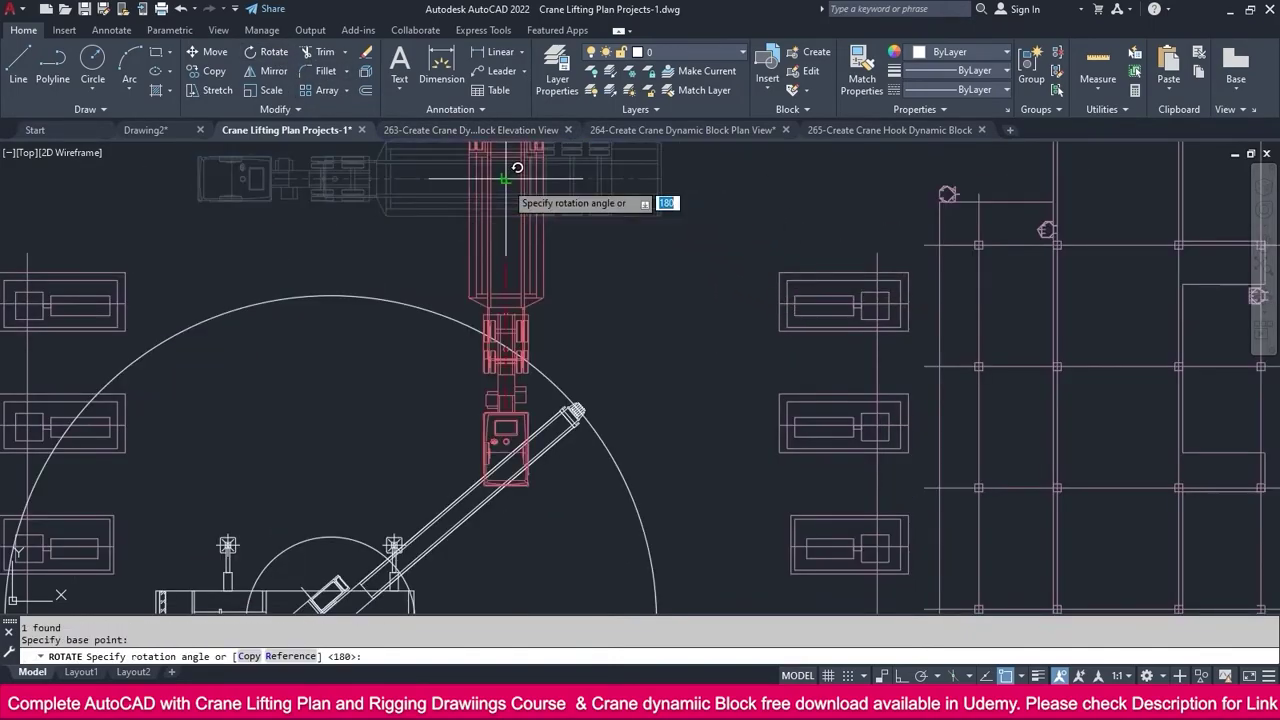
{"action": "type", "text": "-90"}
{"action": "key", "text": "Return"}
{"action": "middle_click_drag", "start_coordinate": [489, 229], "coordinate": [468, 372]}
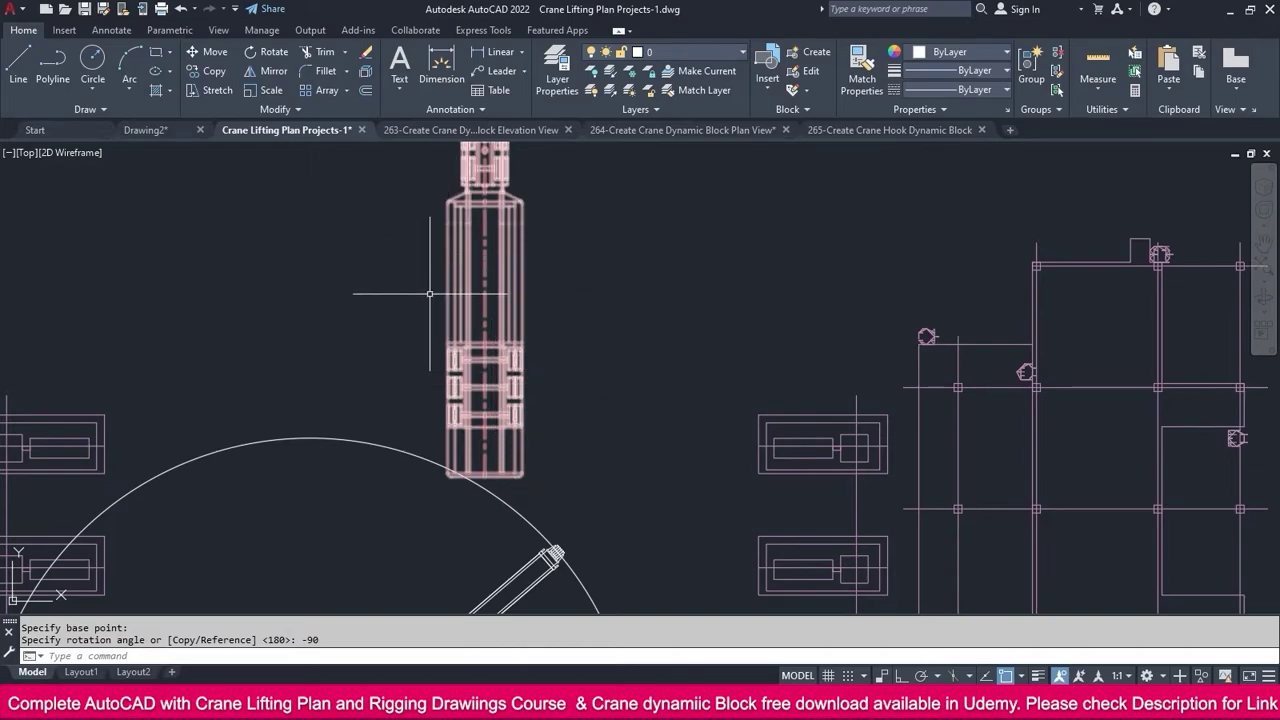
{"action": "scroll", "coordinate": [523, 340], "scroll_direction": "down", "scroll_amount": 5}
{"action": "scroll", "coordinate": [486, 510], "scroll_direction": "up", "scroll_amount": 4}
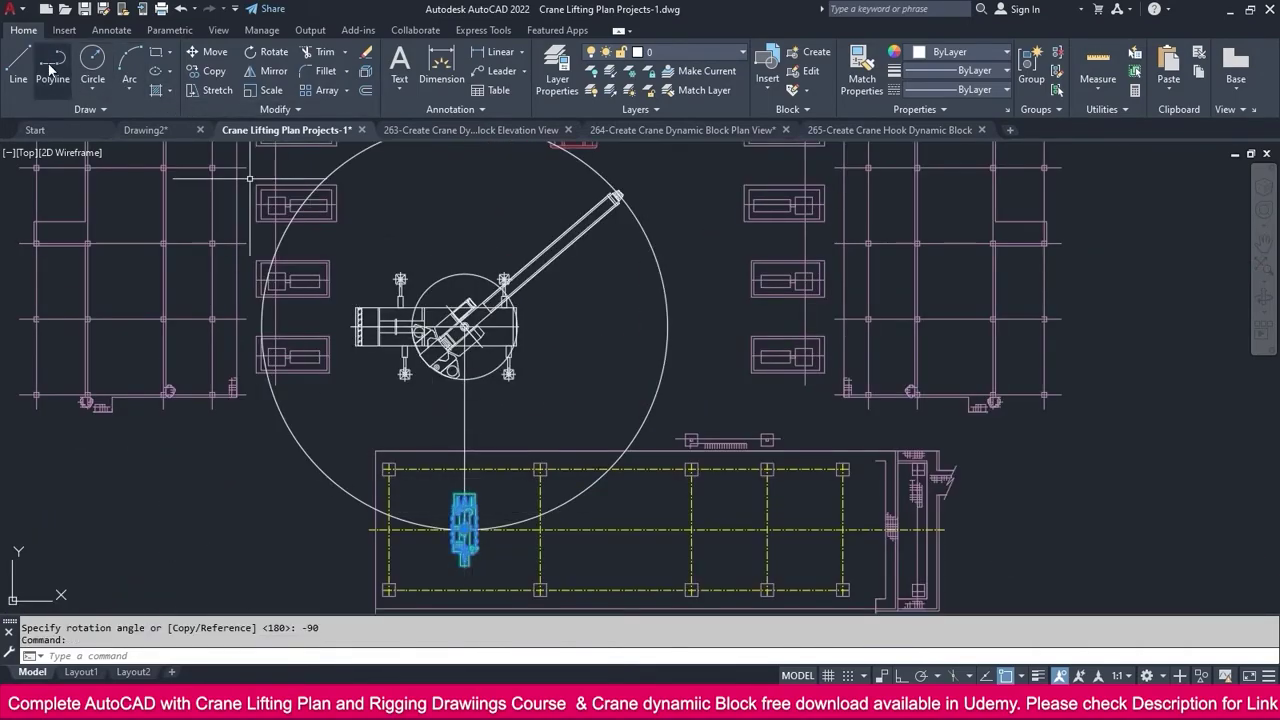
Copy the green hook block, based at its bottom endpoint, onto the red block above the lift circle.
{"action": "left_click", "coordinate": [208, 71]}
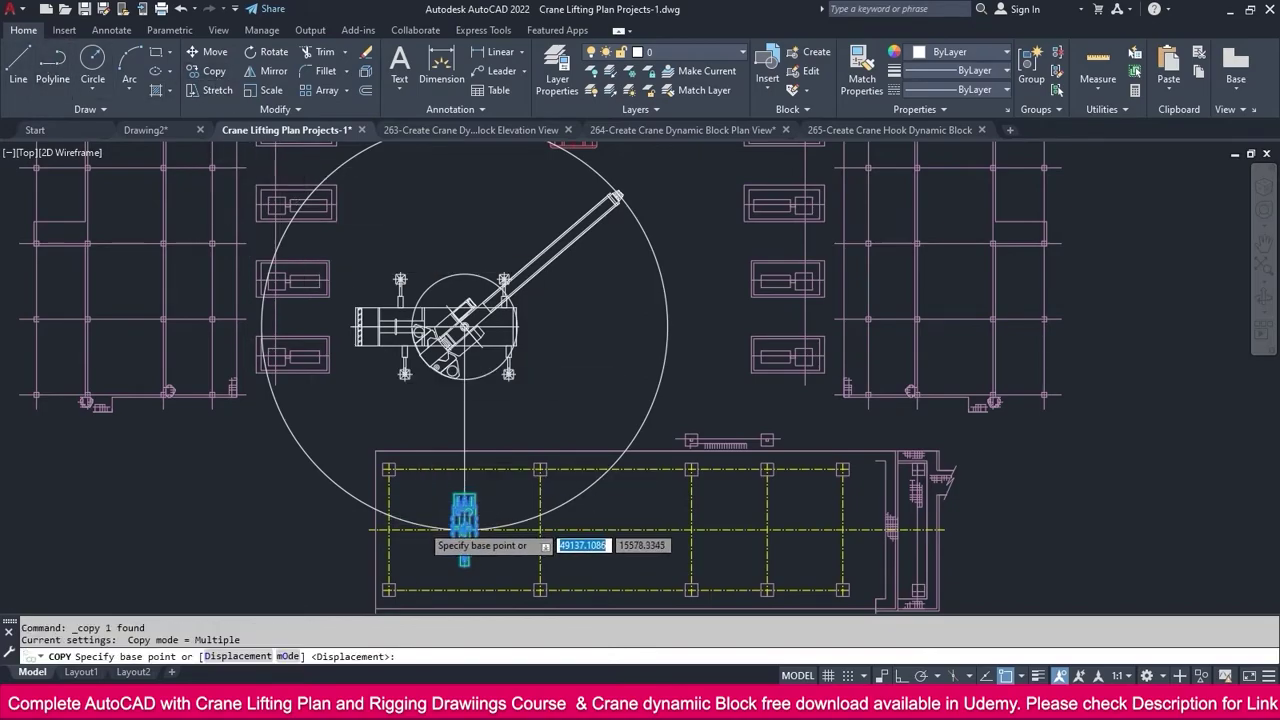
{"action": "scroll", "coordinate": [462, 520], "scroll_direction": "up", "scroll_amount": 5}
{"action": "scroll", "coordinate": [600, 570], "scroll_direction": "up", "scroll_amount": 1}
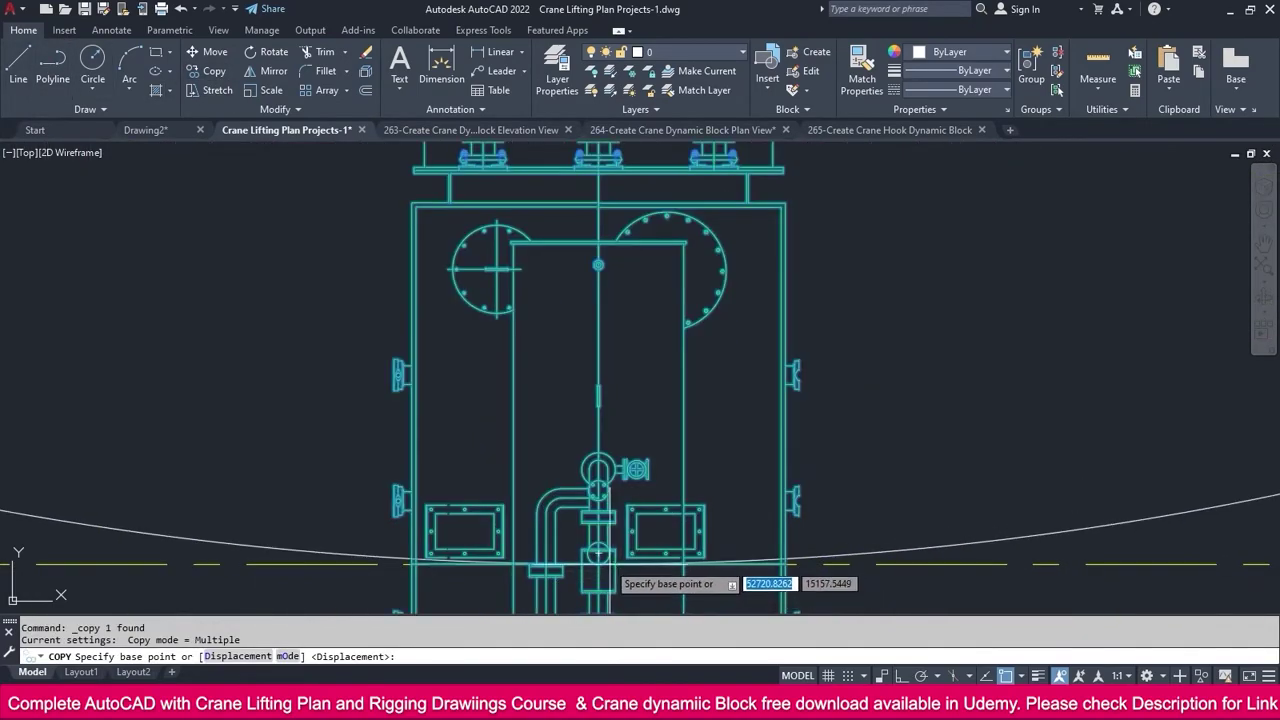
{"action": "scroll", "coordinate": [605, 576], "scroll_direction": "up", "scroll_amount": 4}
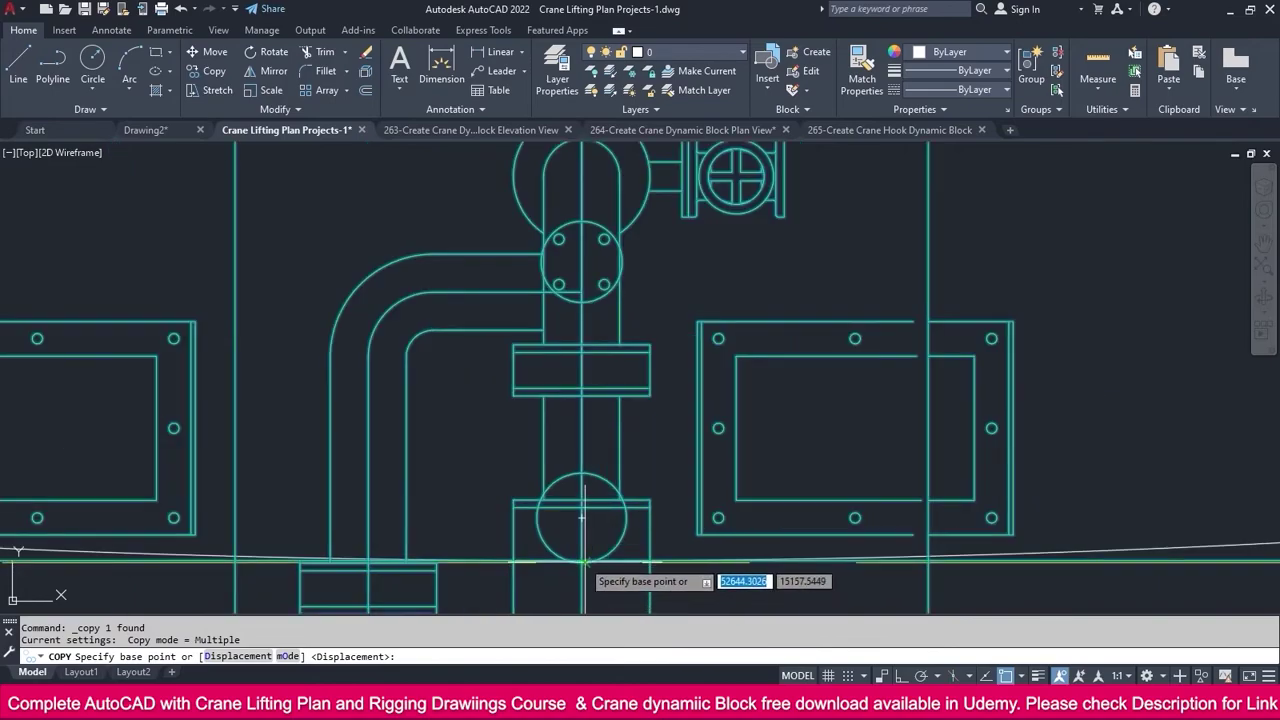
{"action": "left_click", "coordinate": [583, 563]}
{"action": "scroll", "coordinate": [600, 530], "scroll_direction": "down", "scroll_amount": 8}
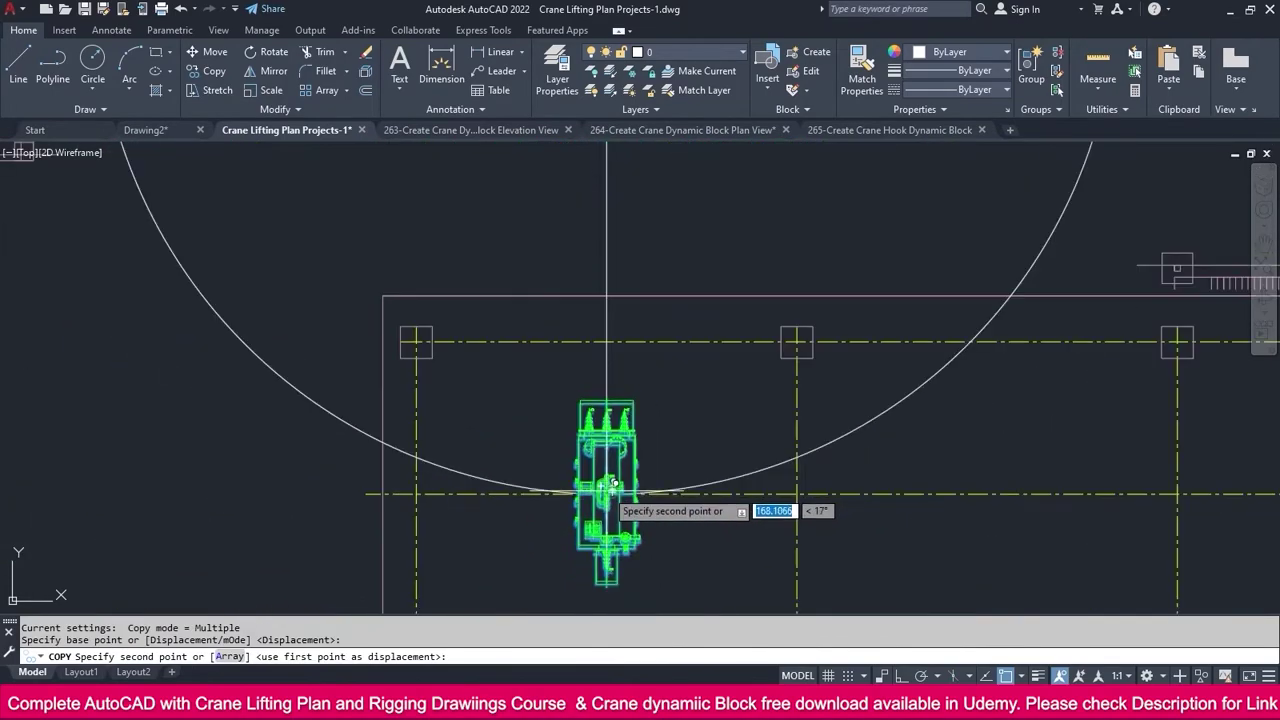
{"action": "scroll", "coordinate": [695, 240], "scroll_direction": "up", "scroll_amount": 4}
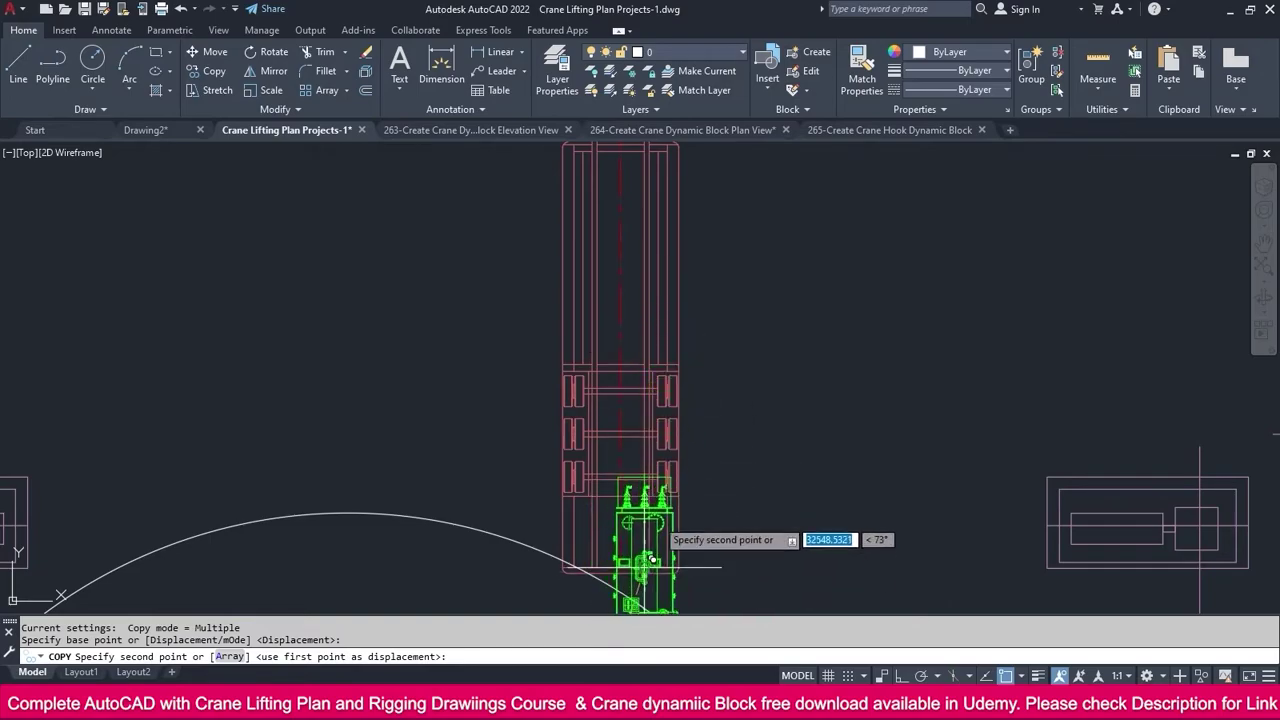
{"action": "left_click", "coordinate": [626, 337]}
{"action": "key", "text": "Escape"}
{"action": "middle_click_drag", "start_coordinate": [709, 378], "coordinate": [680, 436]}
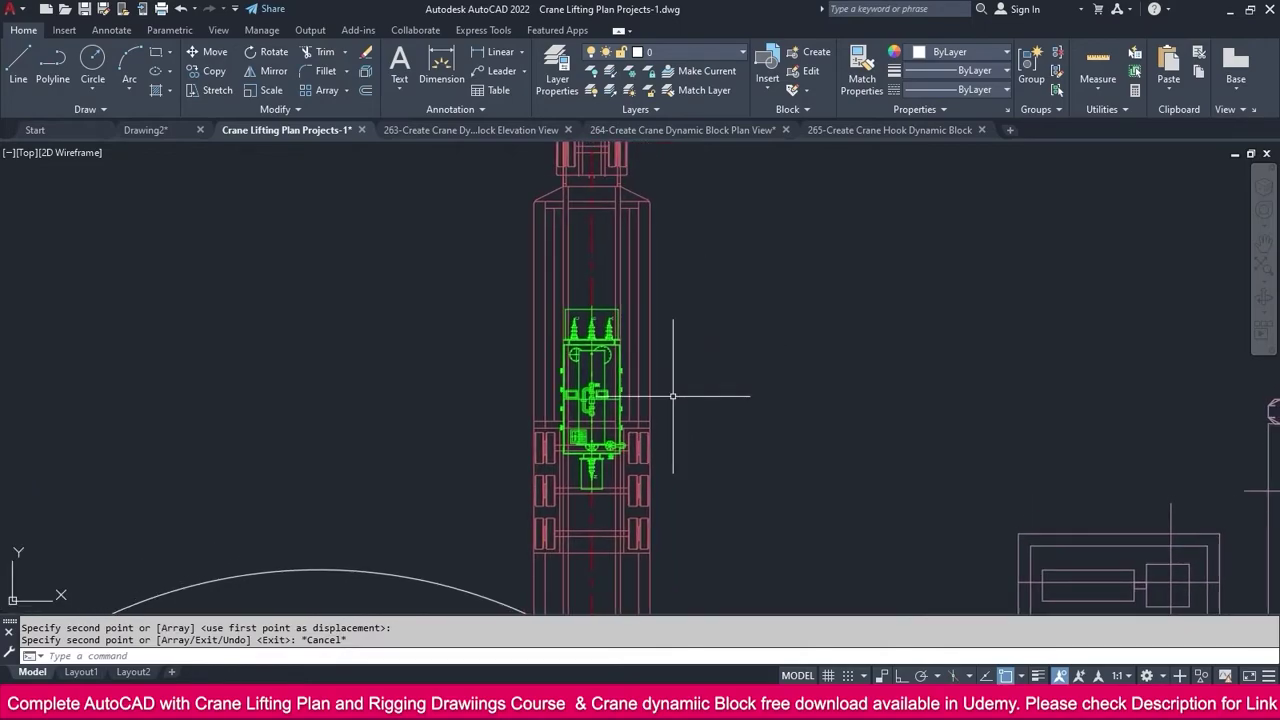
{"action": "scroll", "coordinate": [624, 355], "scroll_direction": "down", "scroll_amount": 4}
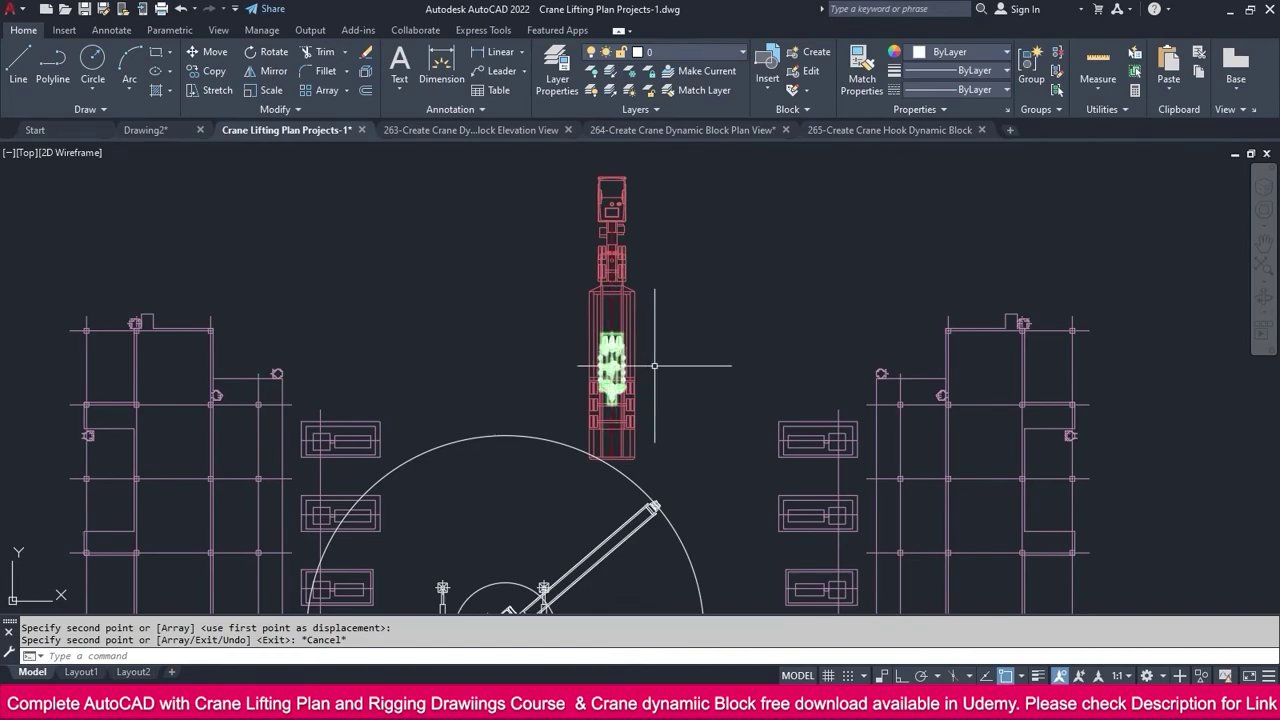
Move the red crane and hook block from the hook circle point to the boom tip.
{"action": "left_click", "coordinate": [689, 247]}
{"action": "left_click", "coordinate": [585, 379]}
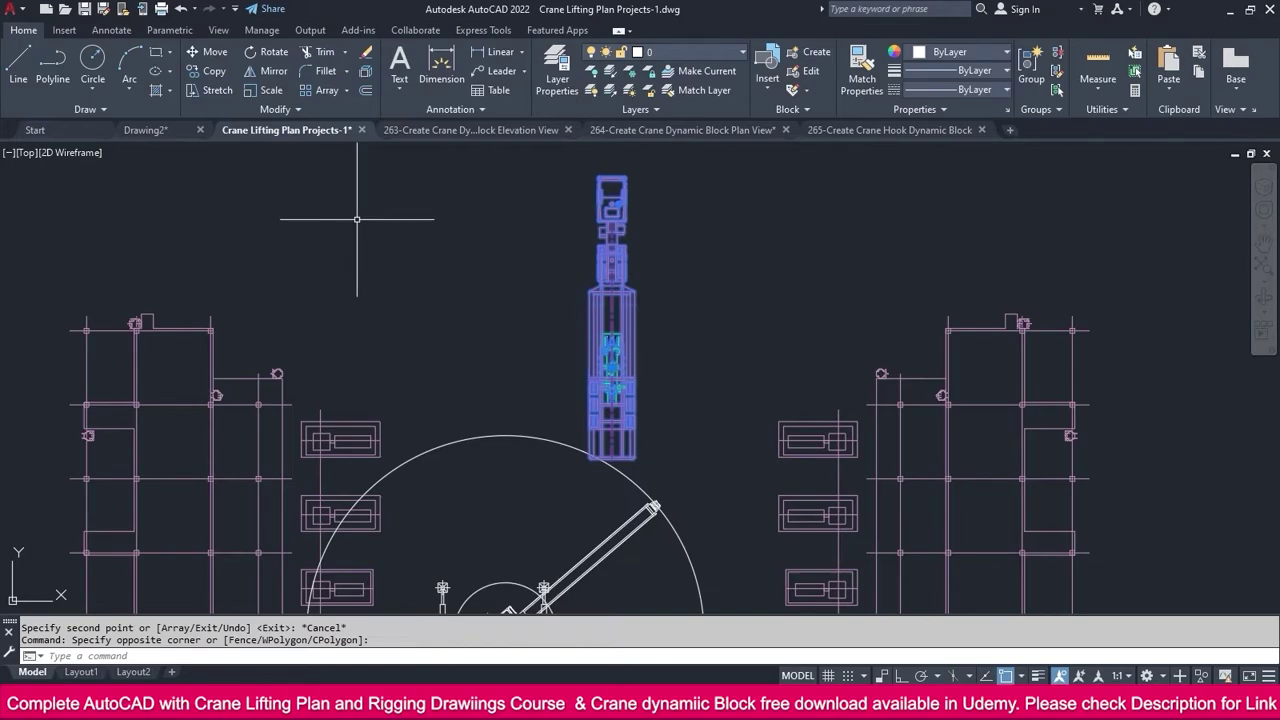
{"action": "left_click", "coordinate": [207, 51]}
{"action": "scroll", "coordinate": [584, 355], "scroll_direction": "up", "scroll_amount": 4}
{"action": "scroll", "coordinate": [584, 355], "scroll_direction": "up", "scroll_amount": 10}
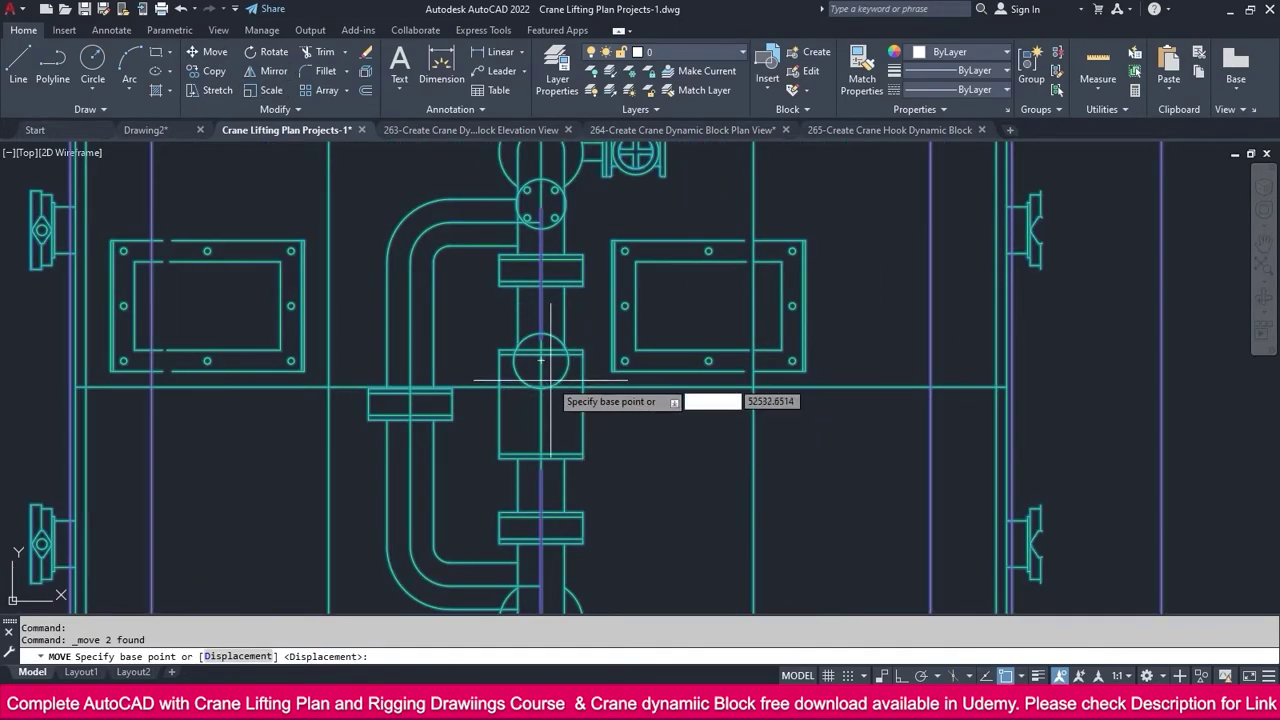
{"action": "scroll", "coordinate": [584, 386], "scroll_direction": "down", "scroll_amount": 4}
{"action": "scroll", "coordinate": [554, 366], "scroll_direction": "up", "scroll_amount": 11}
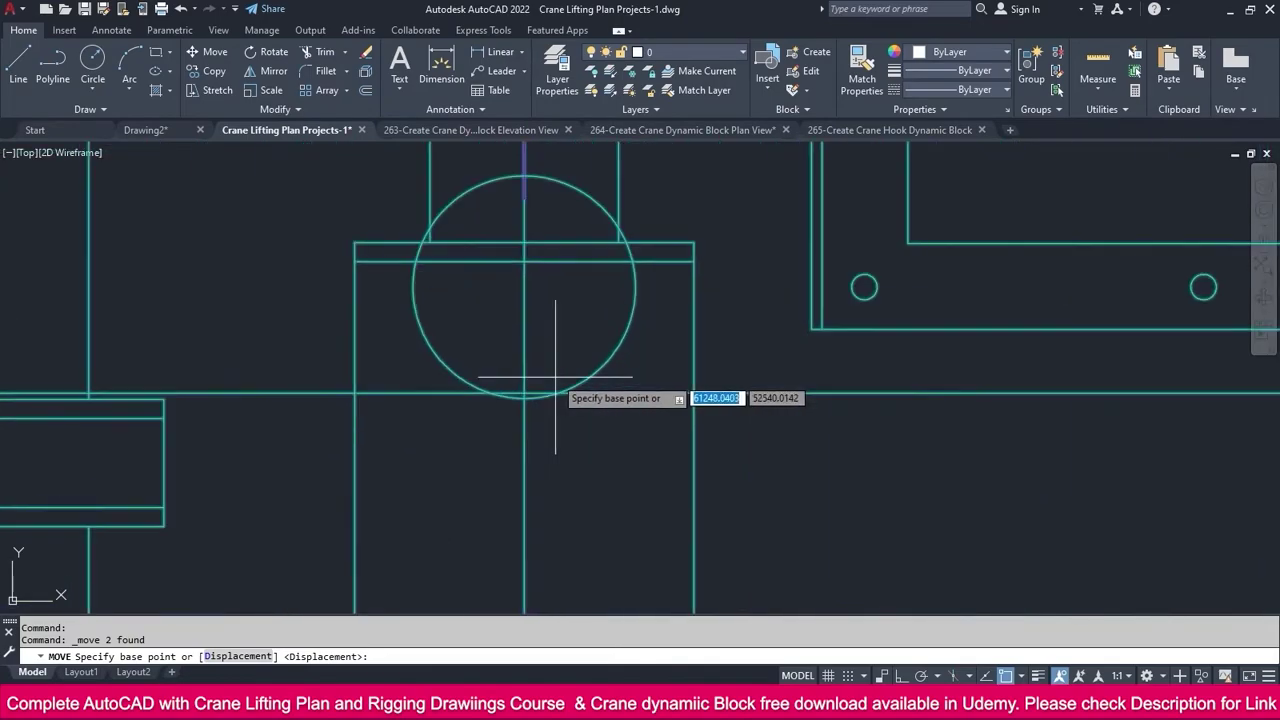
{"action": "left_click", "coordinate": [507, 400]}
{"action": "scroll", "coordinate": [557, 246], "scroll_direction": "down", "scroll_amount": 8}
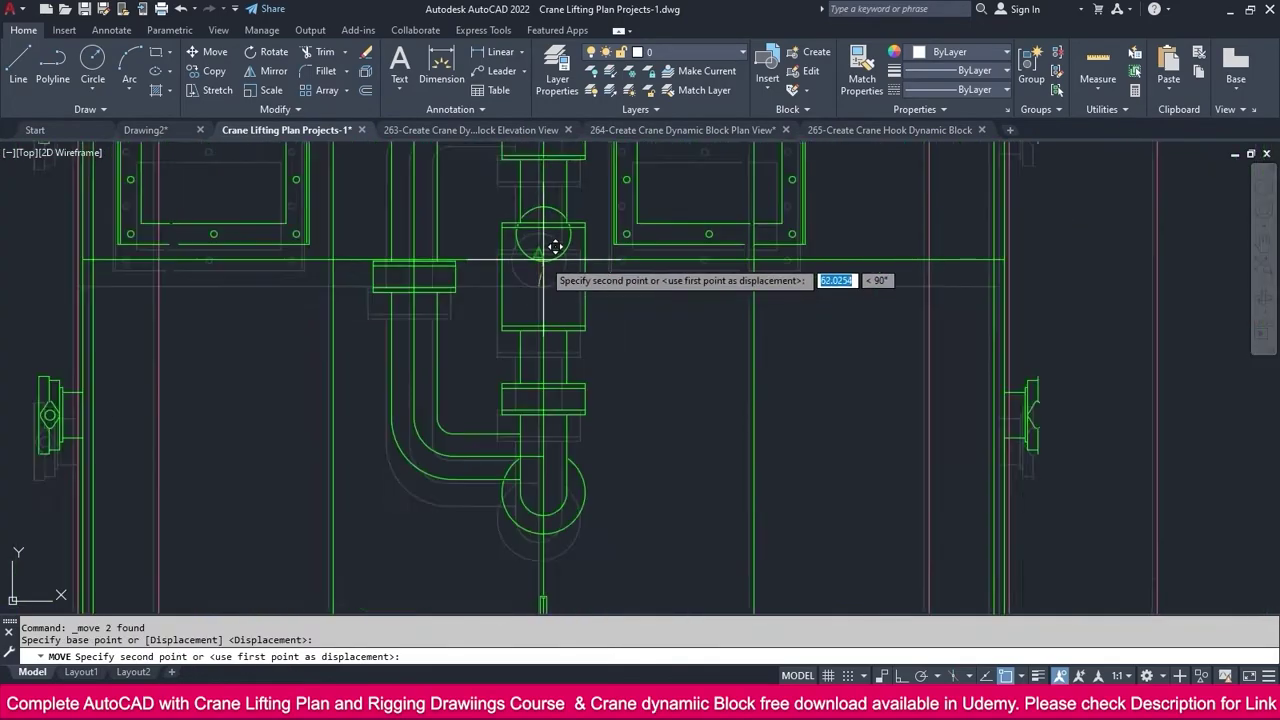
{"action": "middle_click_drag", "start_coordinate": [571, 457], "coordinate": [614, 277]}
{"action": "scroll", "coordinate": [610, 388], "scroll_direction": "up", "scroll_amount": 3}
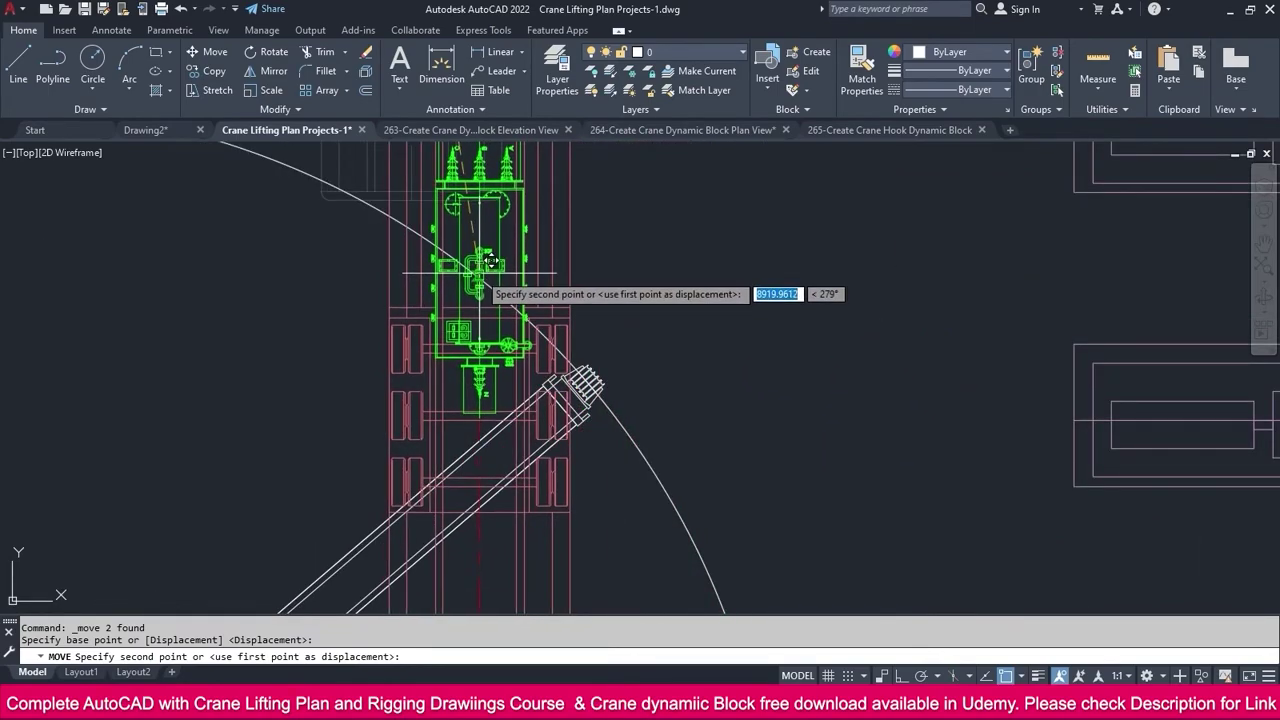
{"action": "left_click", "coordinate": [490, 265]}
{"action": "scroll", "coordinate": [717, 286], "scroll_direction": "down", "scroll_amount": 6}
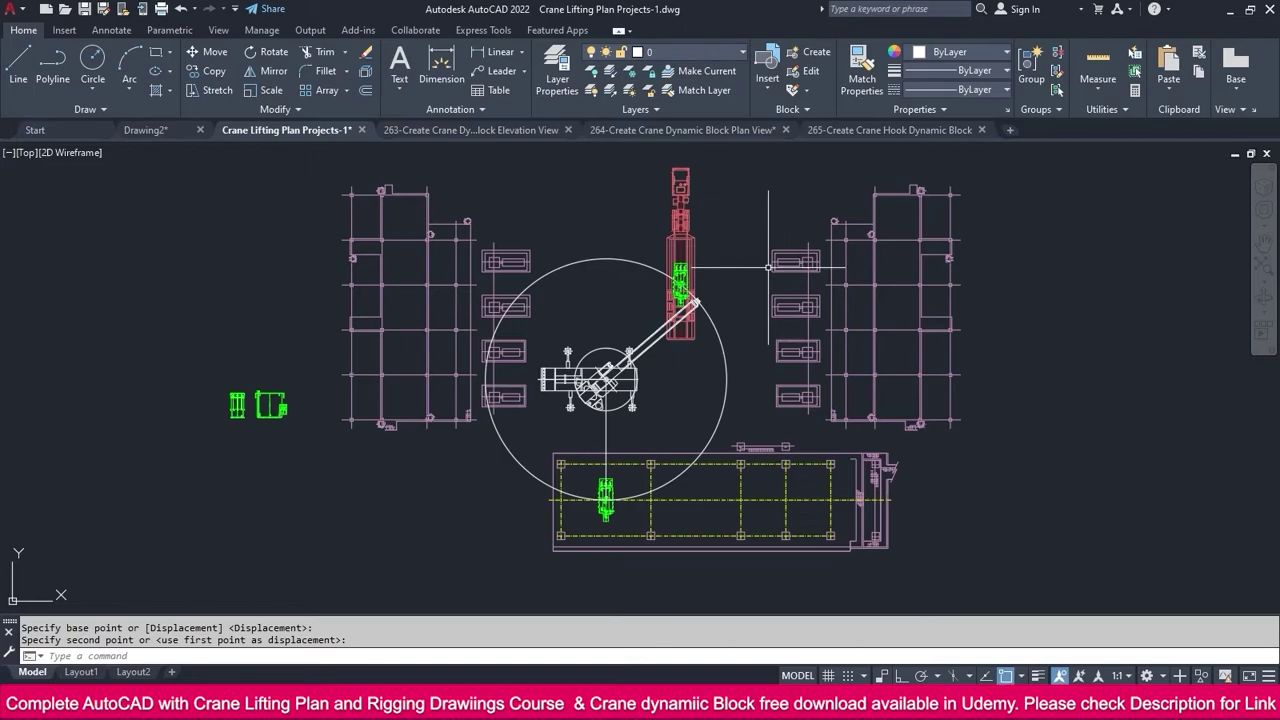
Draw the vertical line running past the crane.
{"action": "left_click", "coordinate": [18, 62]}
{"action": "scroll", "coordinate": [831, 365], "scroll_direction": "up", "scroll_amount": 6}
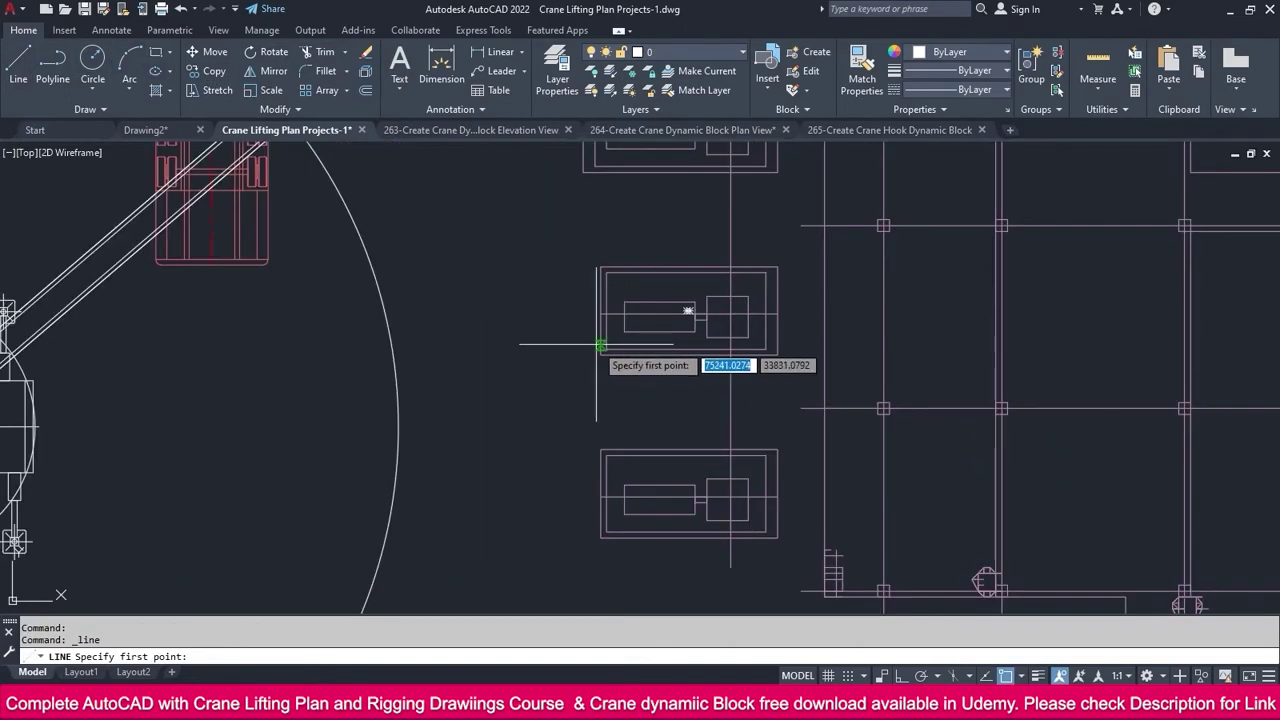
{"action": "left_click", "coordinate": [775, 360]}
{"action": "scroll", "coordinate": [600, 344], "scroll_direction": "down", "scroll_amount": 6}
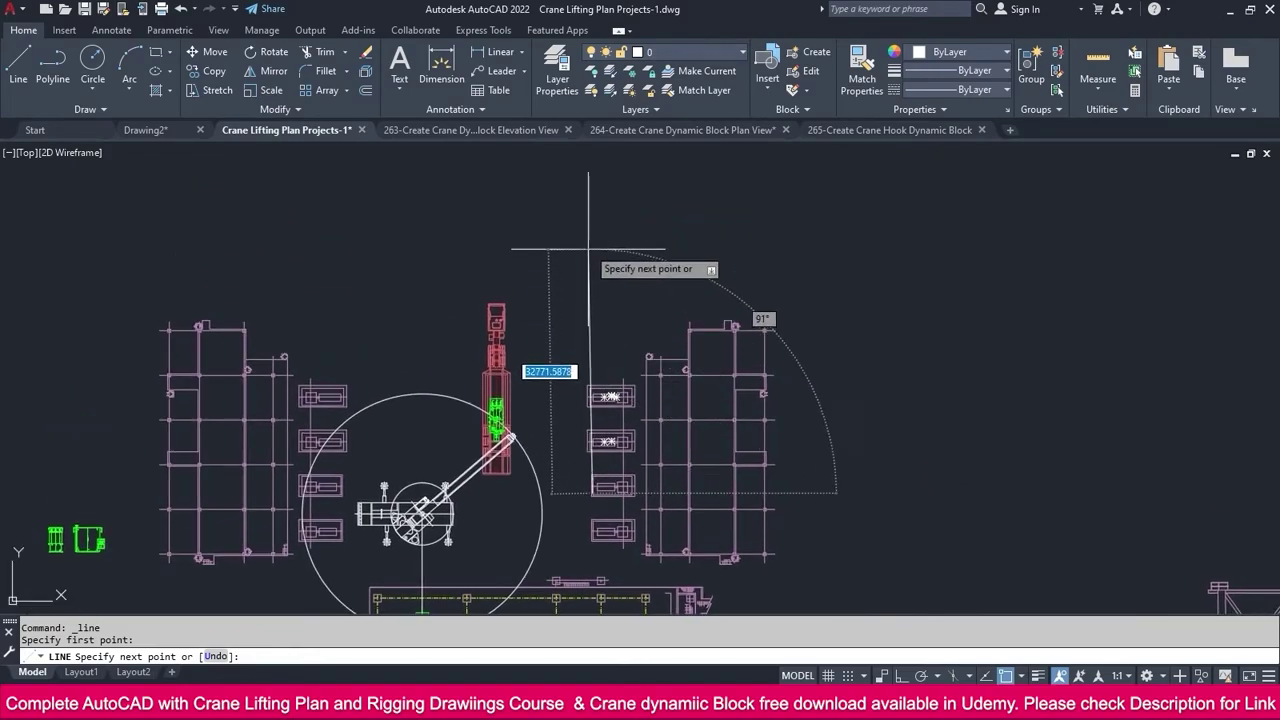
{"action": "key", "text": "Escape"}
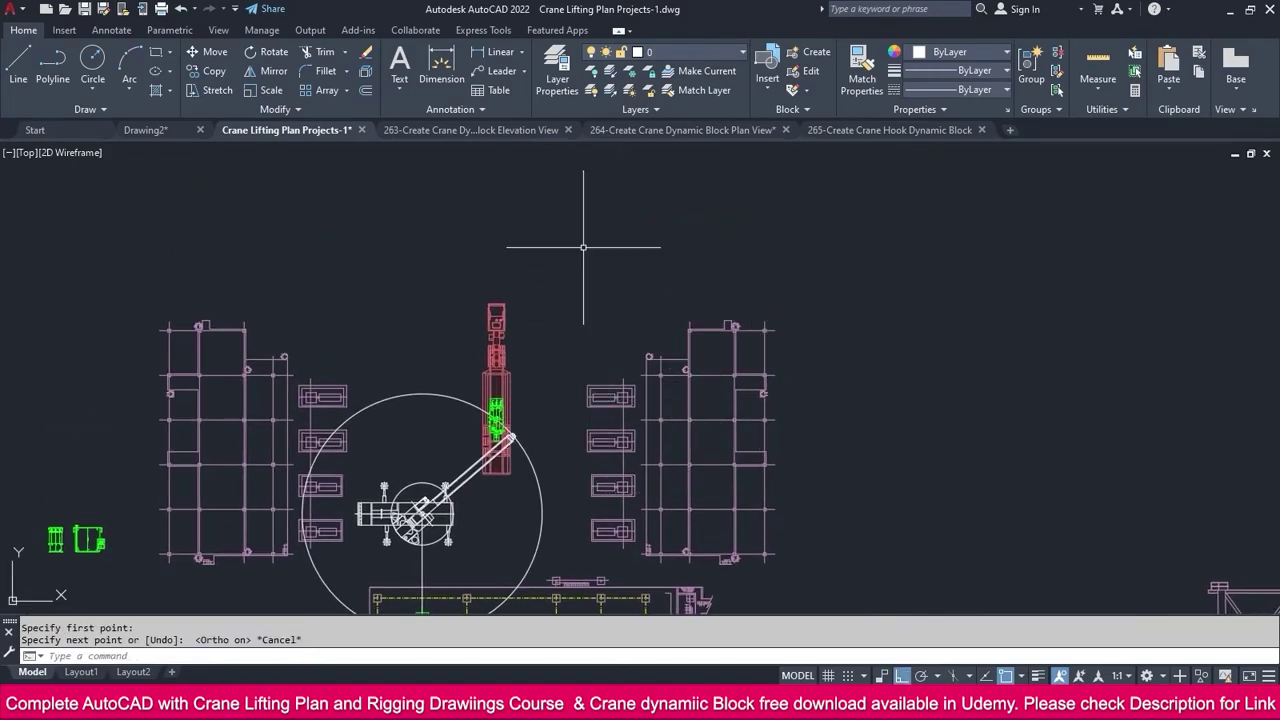
{"action": "key", "text": "Return"}
{"action": "scroll", "coordinate": [590, 420], "scroll_direction": "up", "scroll_amount": 5}
{"action": "left_click", "coordinate": [575, 457]}
{"action": "scroll", "coordinate": [575, 420], "scroll_direction": "down", "scroll_amount": 5}
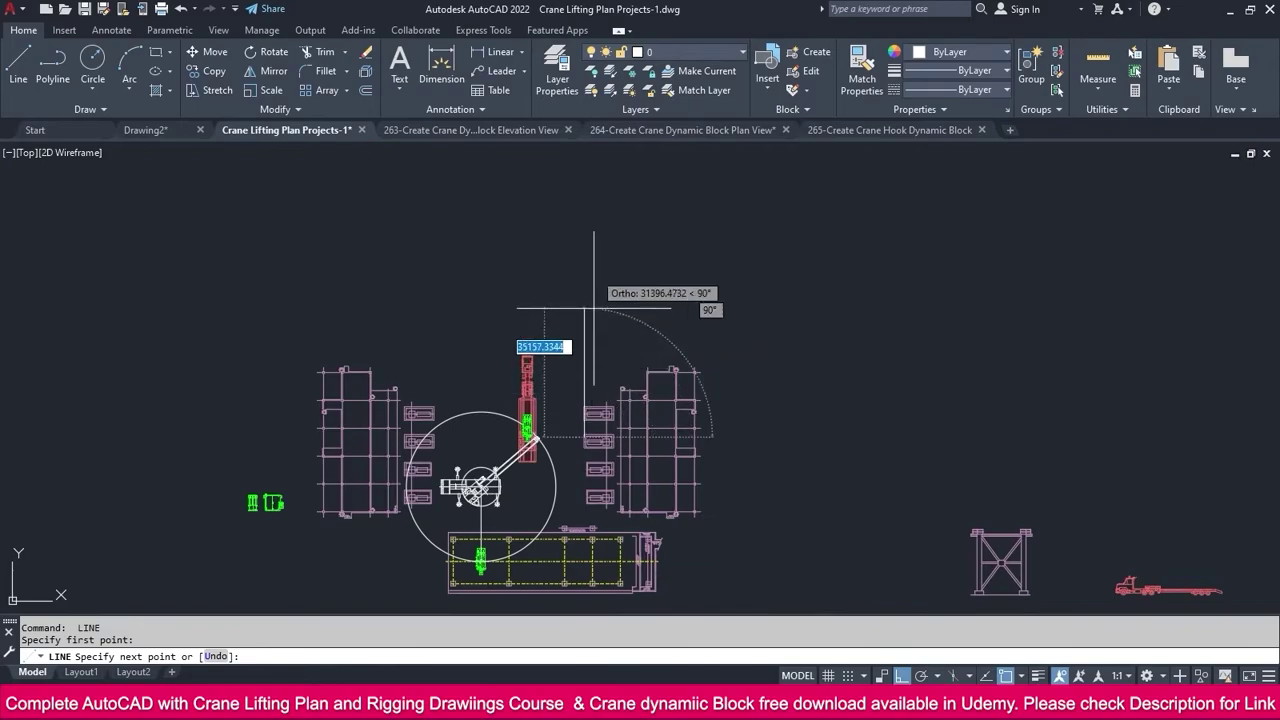
{"action": "key", "text": "Escape"}
{"action": "scroll", "coordinate": [575, 391], "scroll_direction": "up", "scroll_amount": 3}
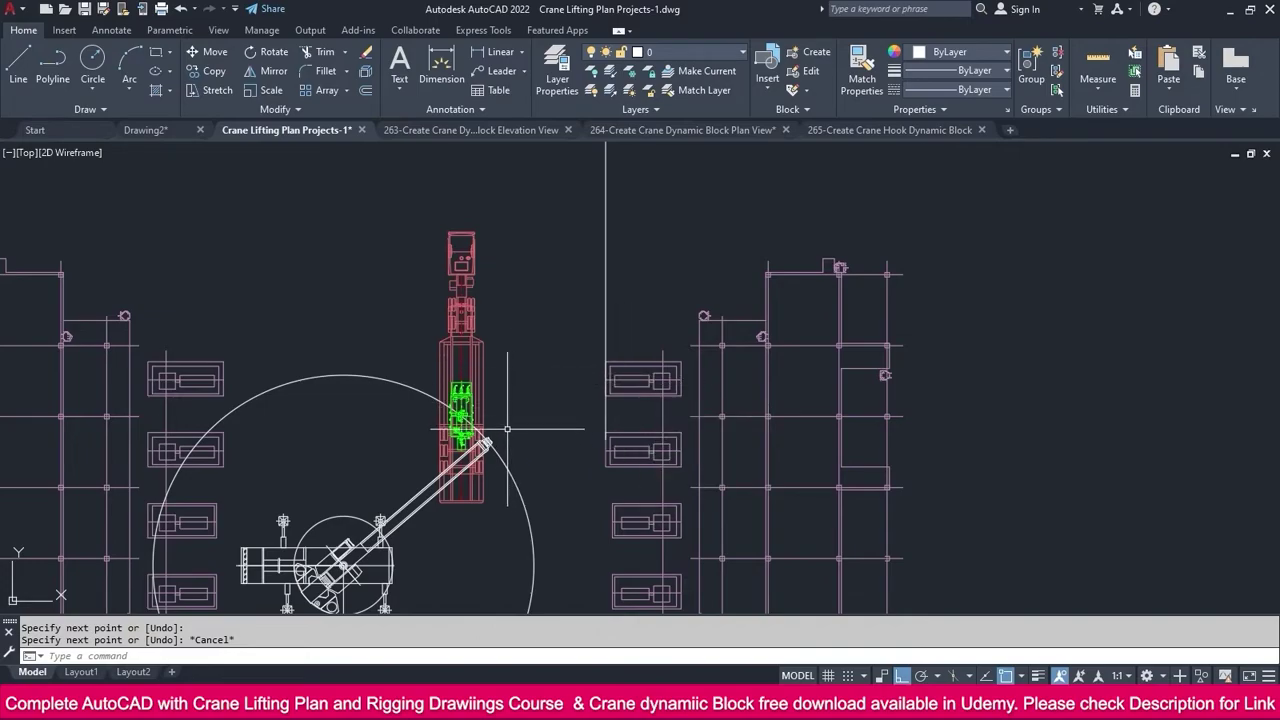
{"action": "key", "text": "Escape"}
{"action": "key", "text": "Escape"}
Offset the vertical line 10000 units to its left.
{"action": "left_click", "coordinate": [373, 91]}
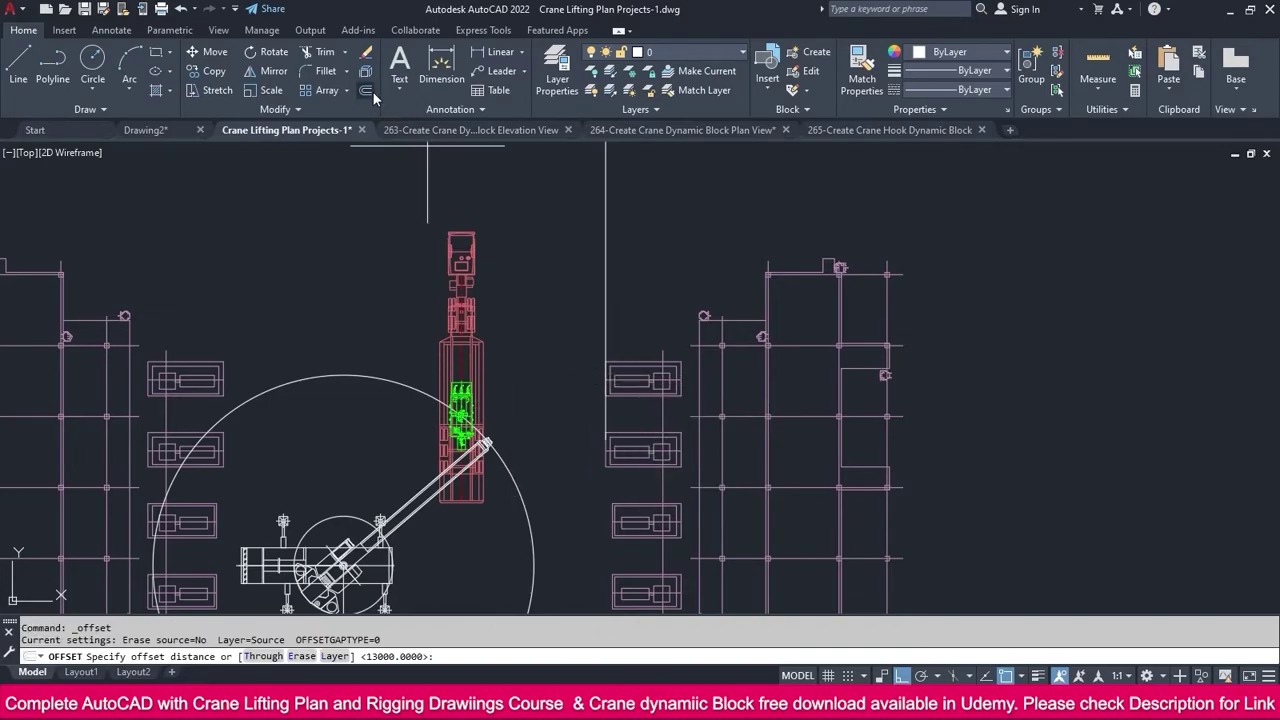
{"action": "type", "text": "10000"}
{"action": "key", "text": "Return"}
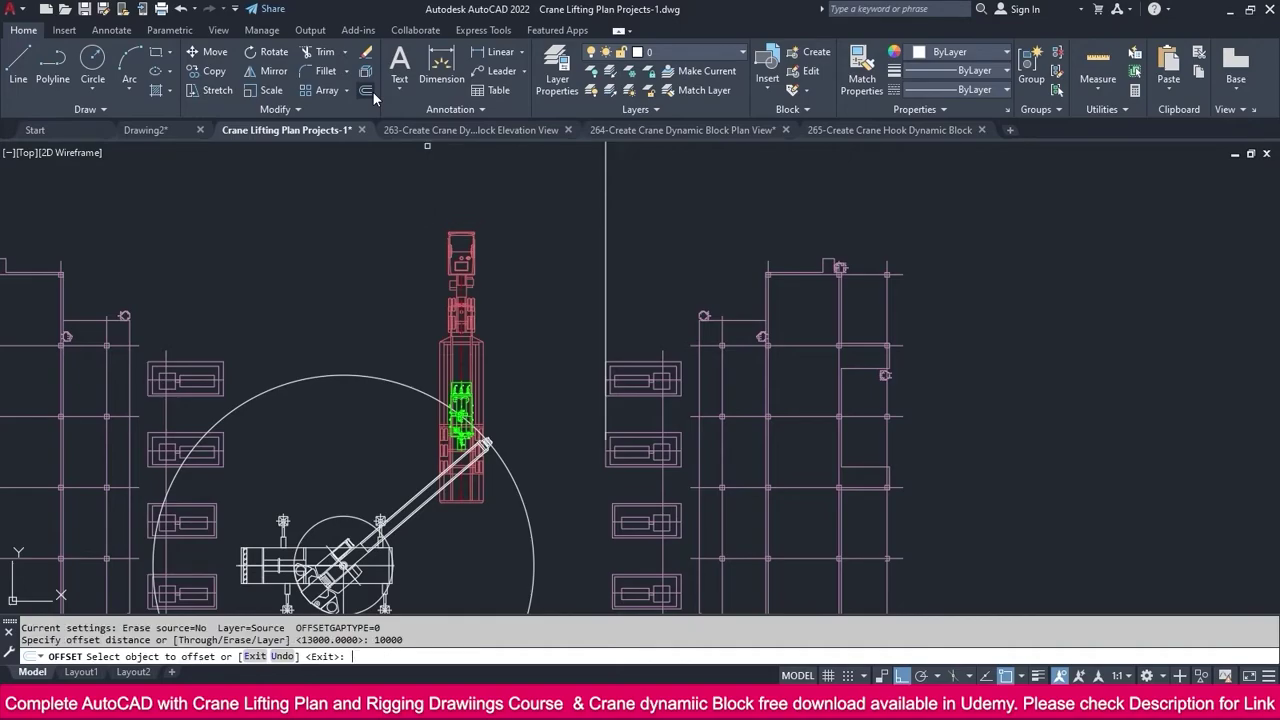
{"action": "left_click", "coordinate": [604, 330]}
{"action": "left_click", "coordinate": [537, 328]}
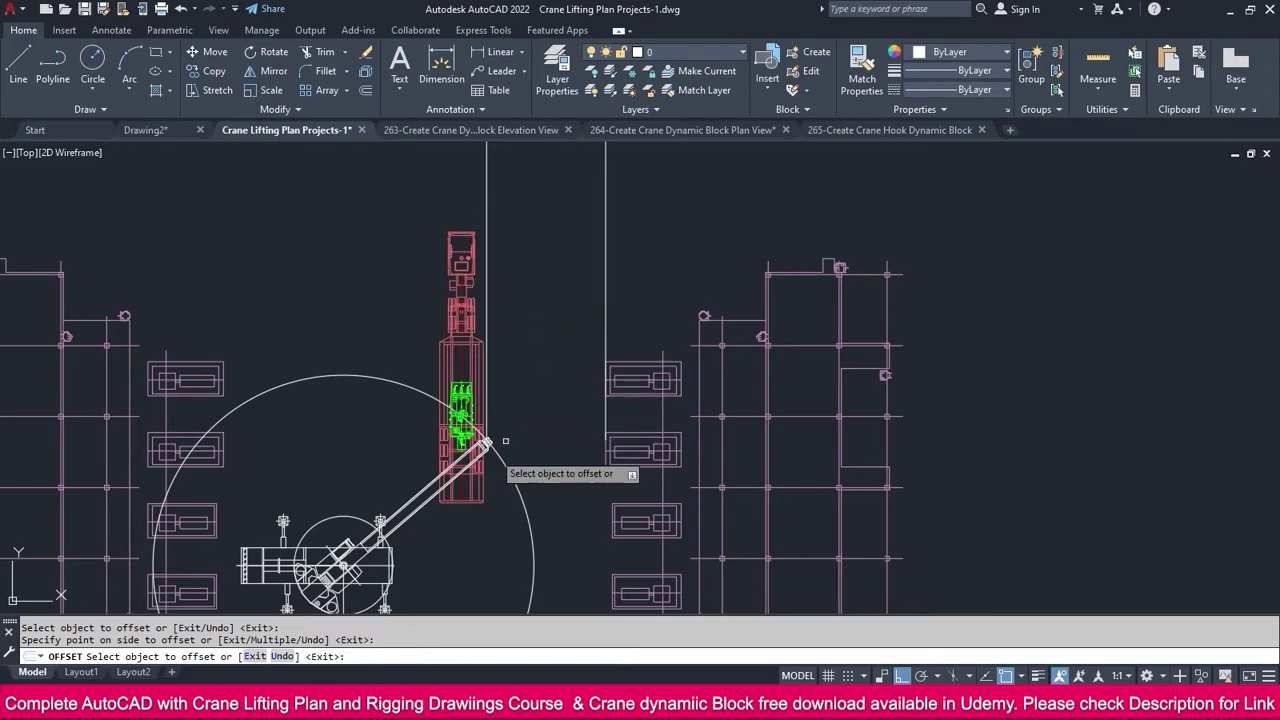
{"action": "key", "text": "Return"}
{"action": "scroll", "coordinate": [505, 440], "scroll_direction": "up", "scroll_amount": 3}
{"action": "scroll", "coordinate": [490, 420], "scroll_direction": "up", "scroll_amount": 5}
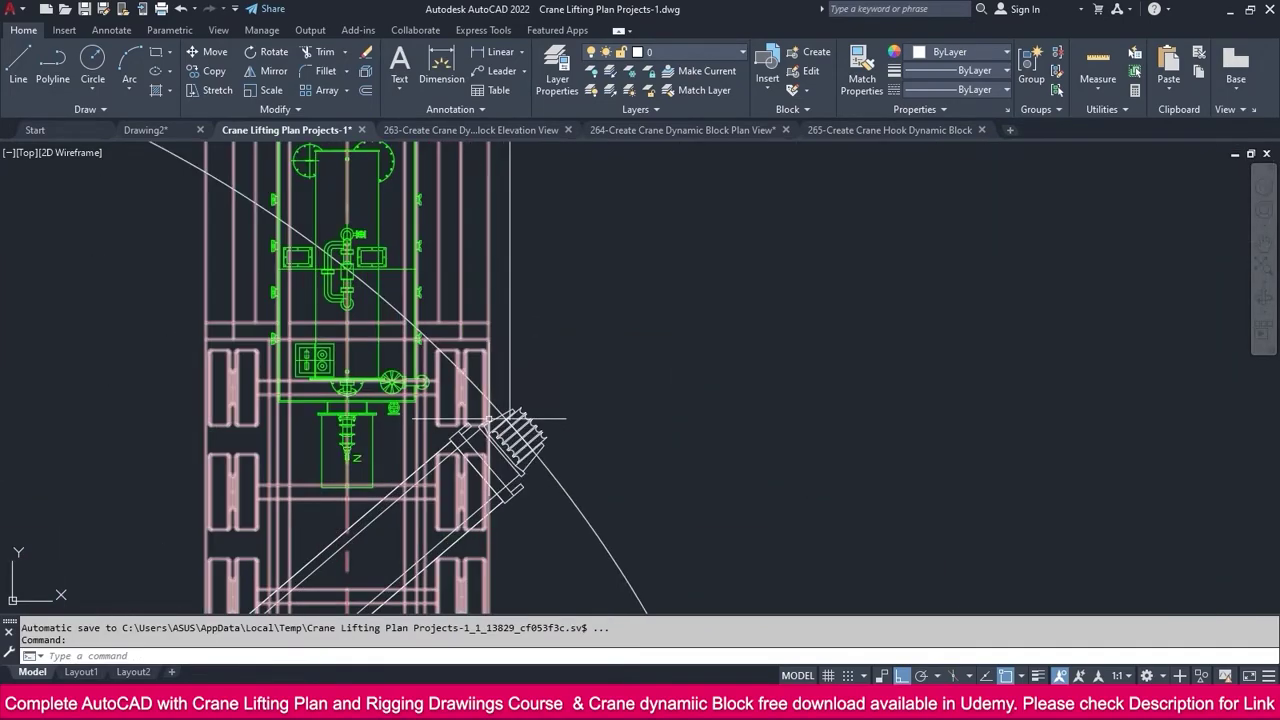
Select the new vertical line by its grip and cancel the accidental stretch.
{"action": "scroll", "coordinate": [487, 420], "scroll_direction": "up", "scroll_amount": 2}
{"action": "left_click", "coordinate": [508, 418]}
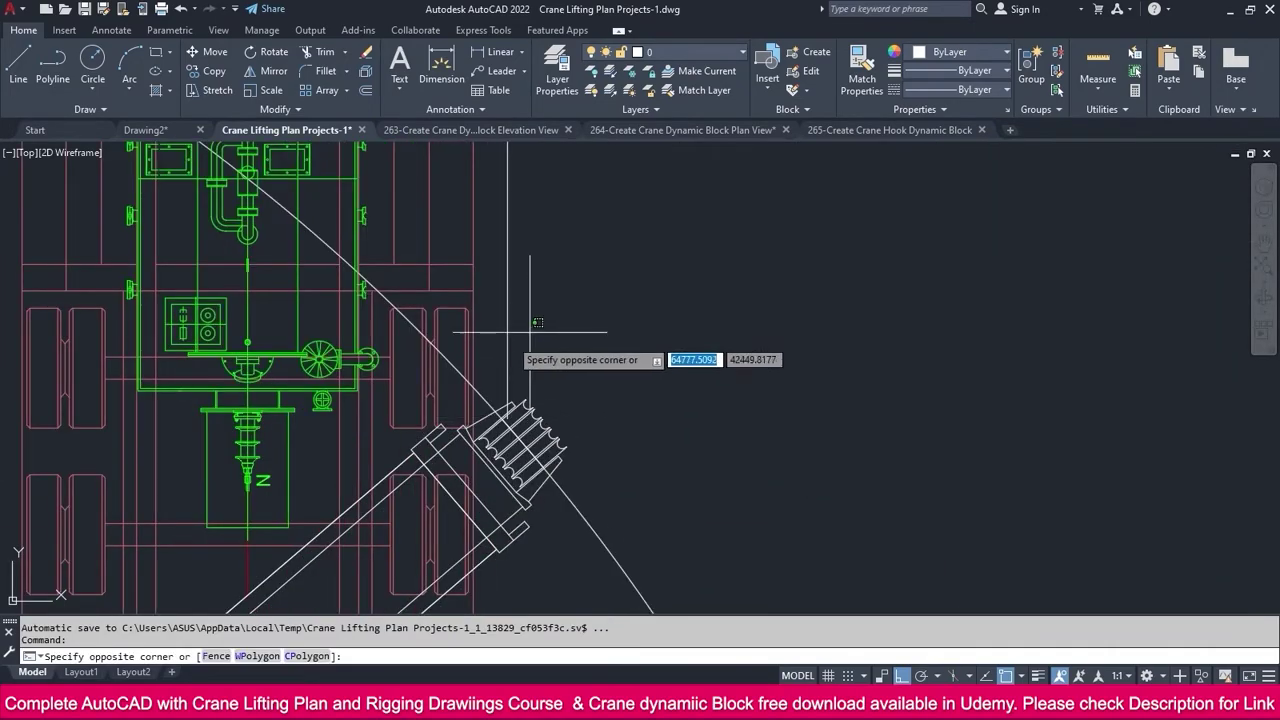
{"action": "left_click", "coordinate": [508, 418]}
{"action": "scroll", "coordinate": [506, 415], "scroll_direction": "down", "scroll_amount": 6}
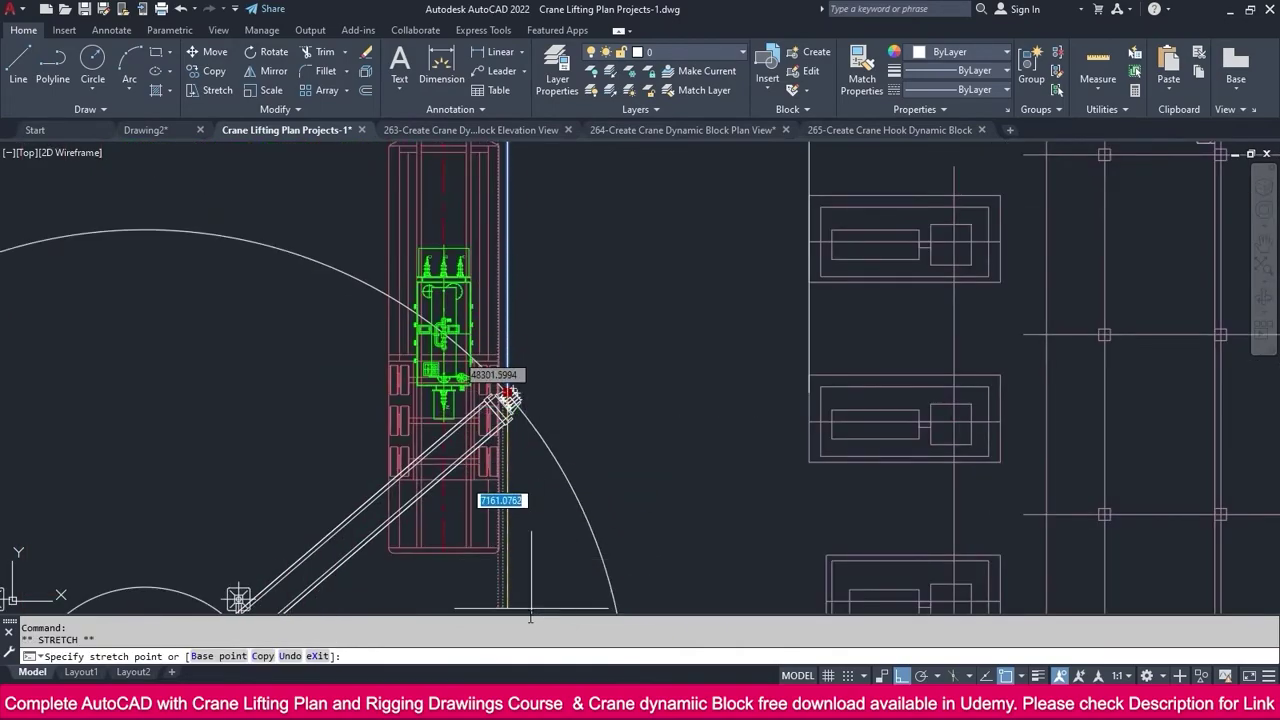
{"action": "key", "text": "Escape"}
Window-select the crane and hook block and start MOVE.
{"action": "scroll", "coordinate": [530, 600], "scroll_direction": "down", "scroll_amount": 3}
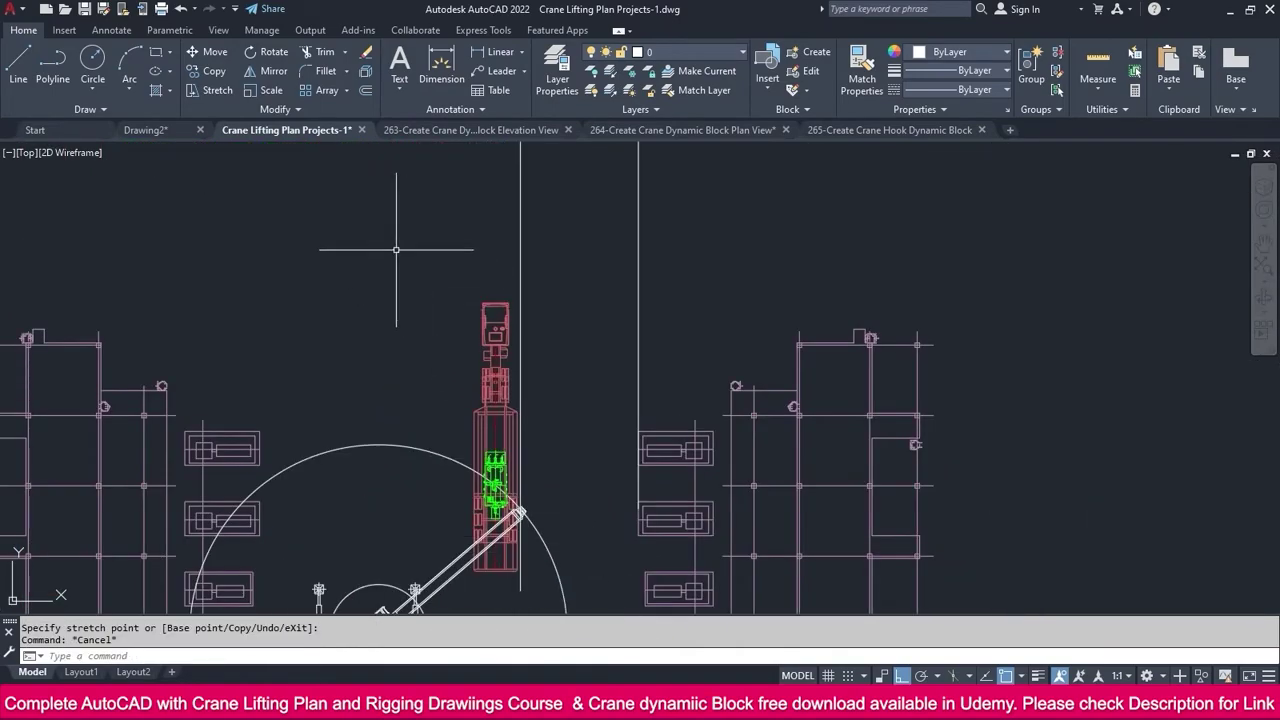
{"action": "left_click", "coordinate": [380, 230]}
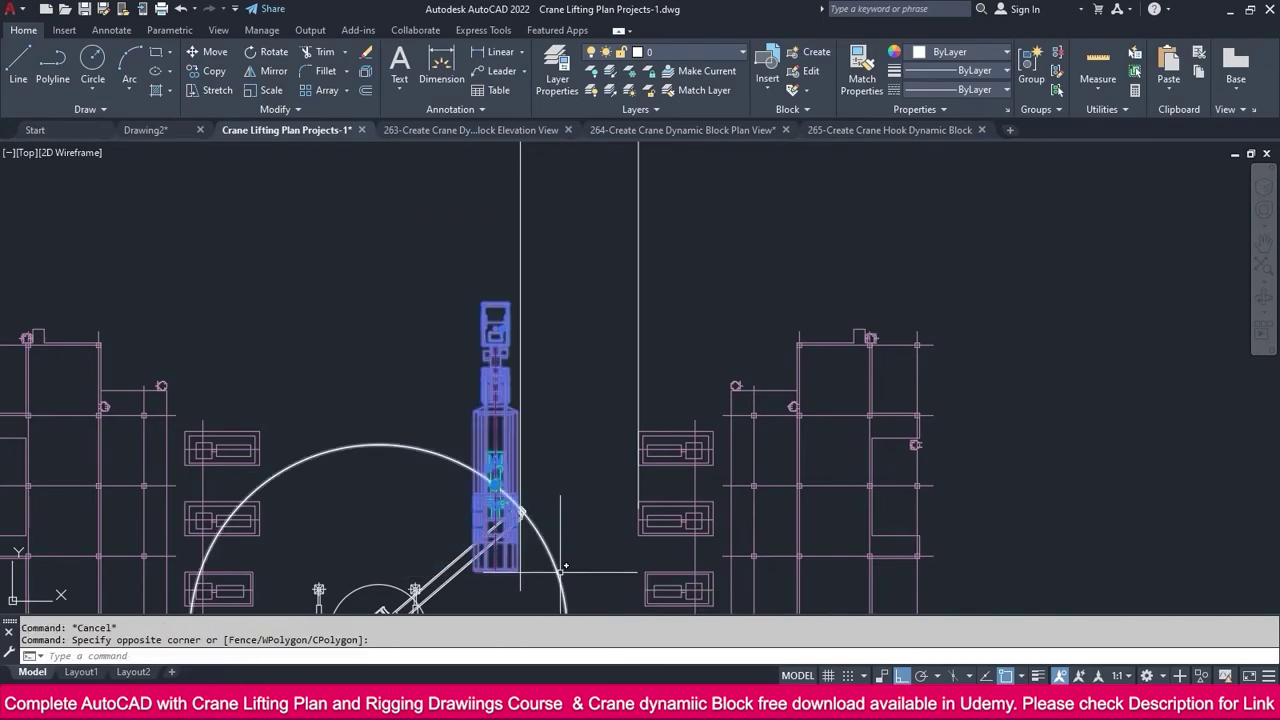
{"action": "left_click", "coordinate": [218, 53]}
Pick the circle-line intersection as the move base point, then cancel the move.
{"action": "scroll", "coordinate": [470, 400], "scroll_direction": "up", "scroll_amount": 5}
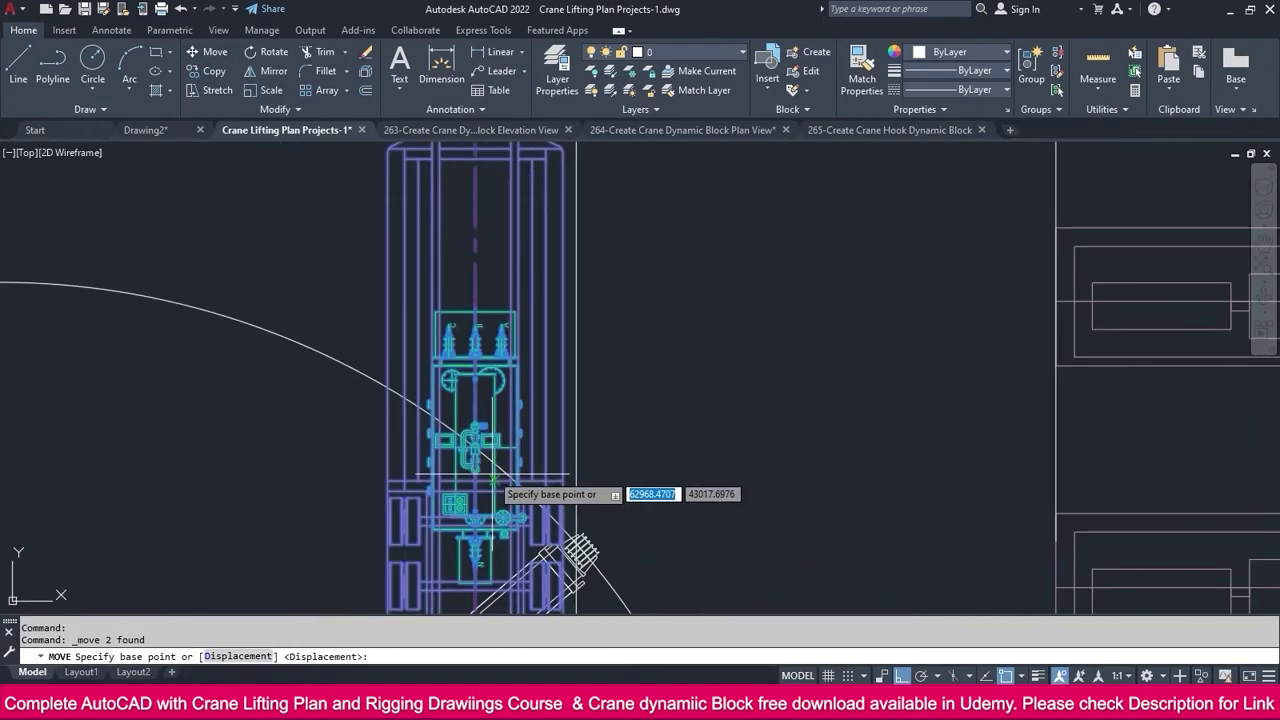
{"action": "scroll", "coordinate": [470, 397], "scroll_direction": "up", "scroll_amount": 6}
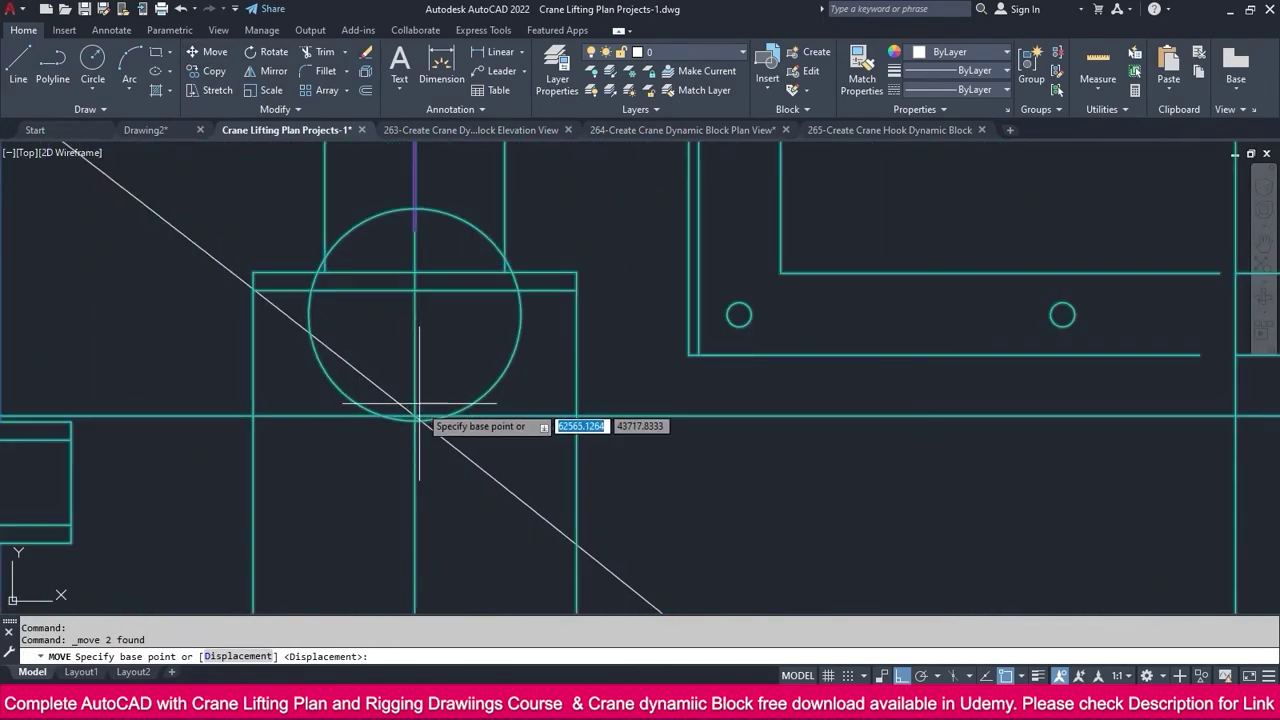
{"action": "left_click", "coordinate": [408, 414]}
{"action": "scroll", "coordinate": [371, 333], "scroll_direction": "down", "scroll_amount": 5}
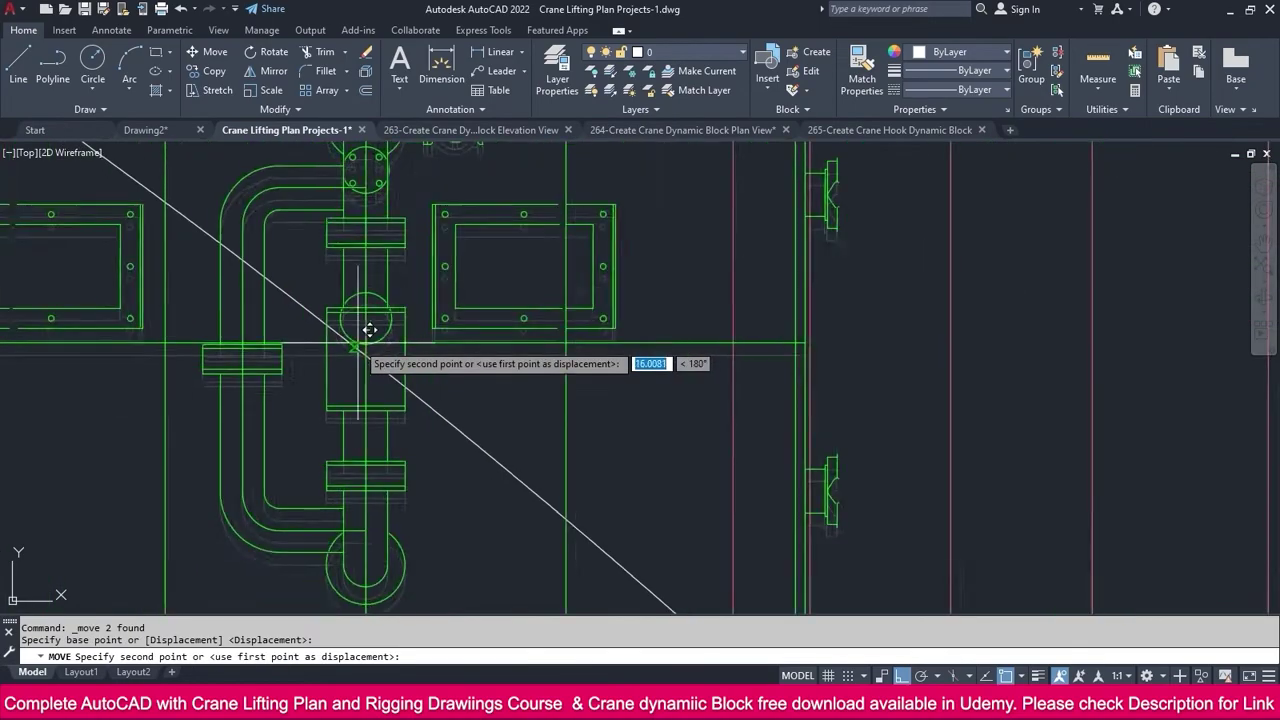
{"action": "scroll", "coordinate": [451, 455], "scroll_direction": "up", "scroll_amount": 8}
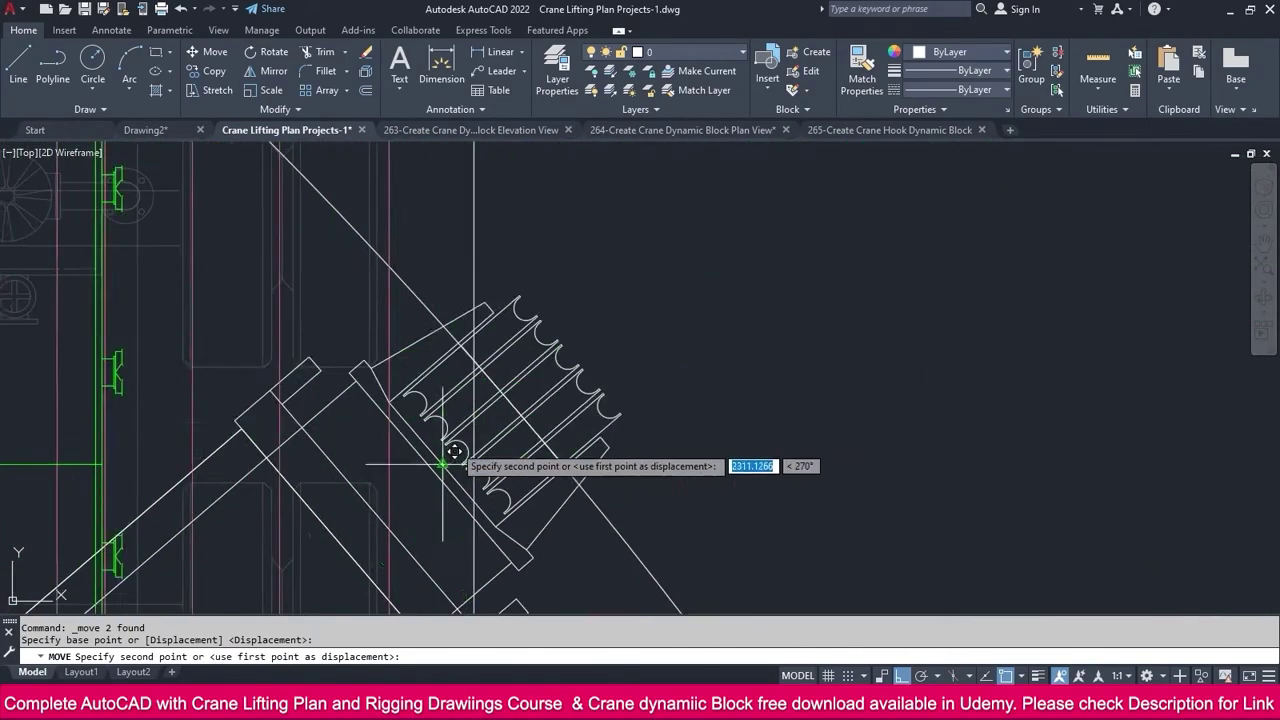
{"action": "scroll", "coordinate": [490, 290], "scroll_direction": "up", "scroll_amount": 4}
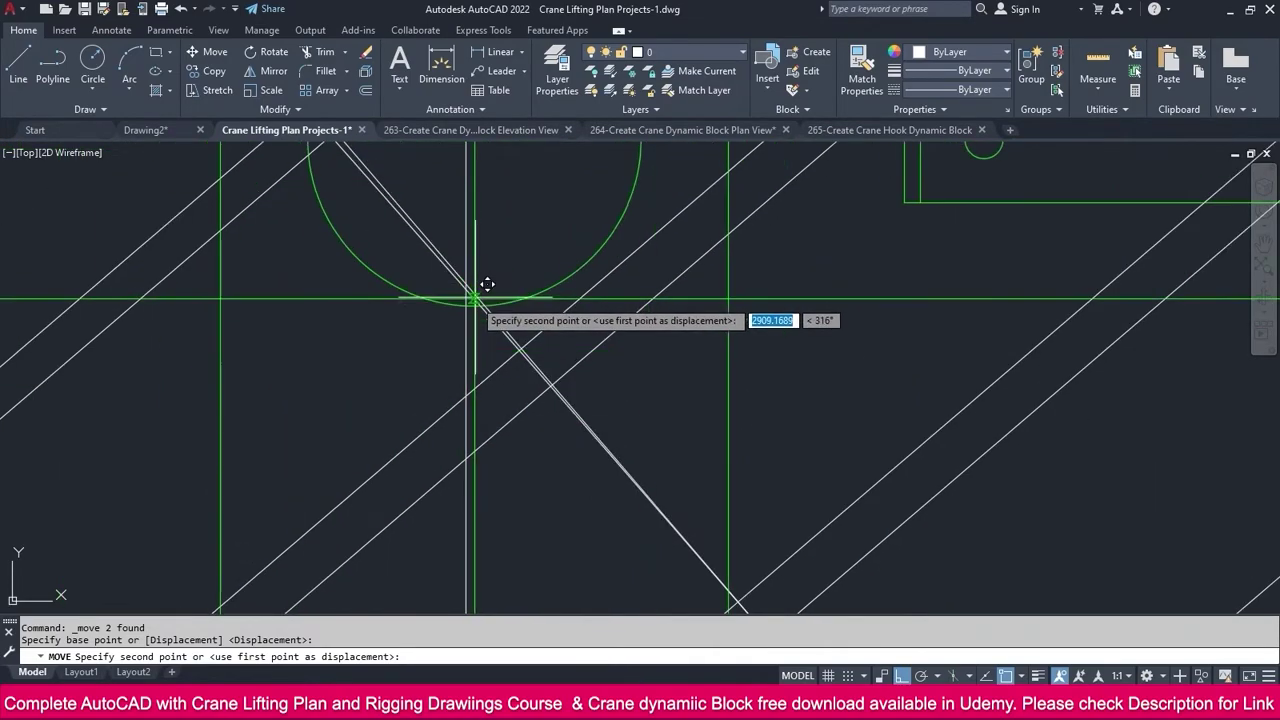
{"action": "key", "text": "Escape"}
{"action": "scroll", "coordinate": [520, 310], "scroll_direction": "down", "scroll_amount": 5}
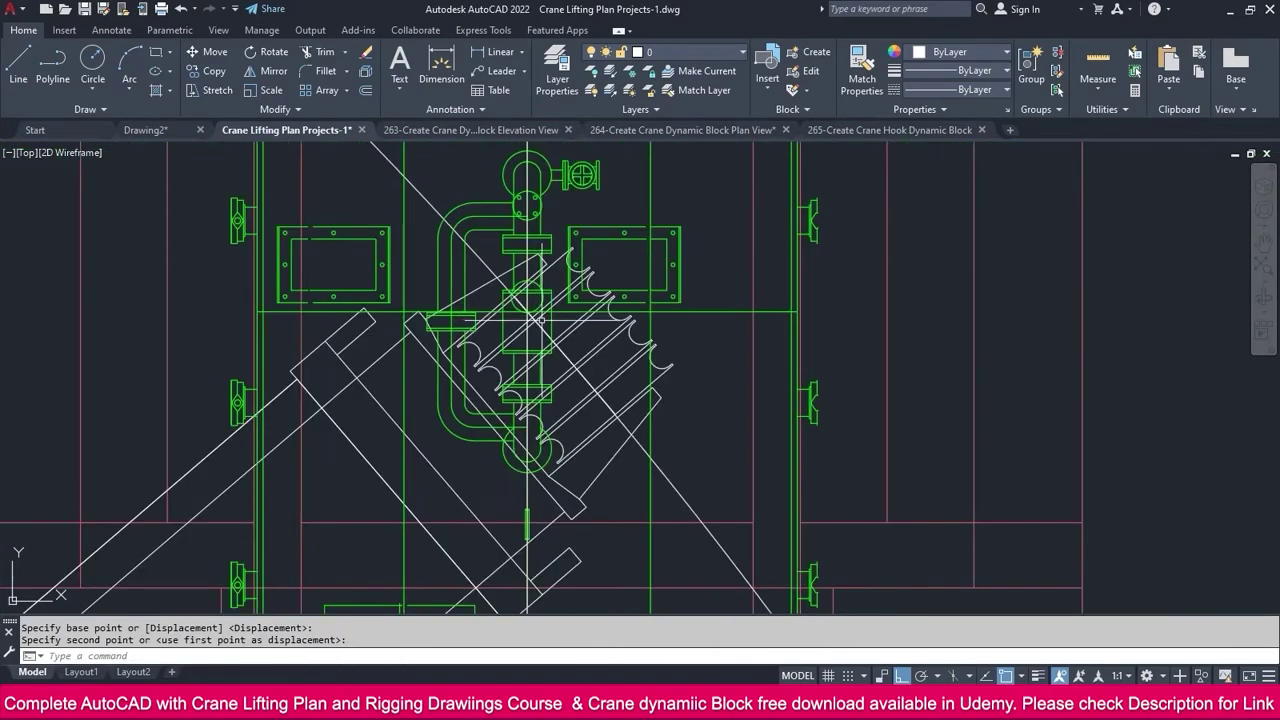
Grip-move the hook block by its base point onto the lift-radius intersection.
{"action": "left_click", "coordinate": [582, 330]}
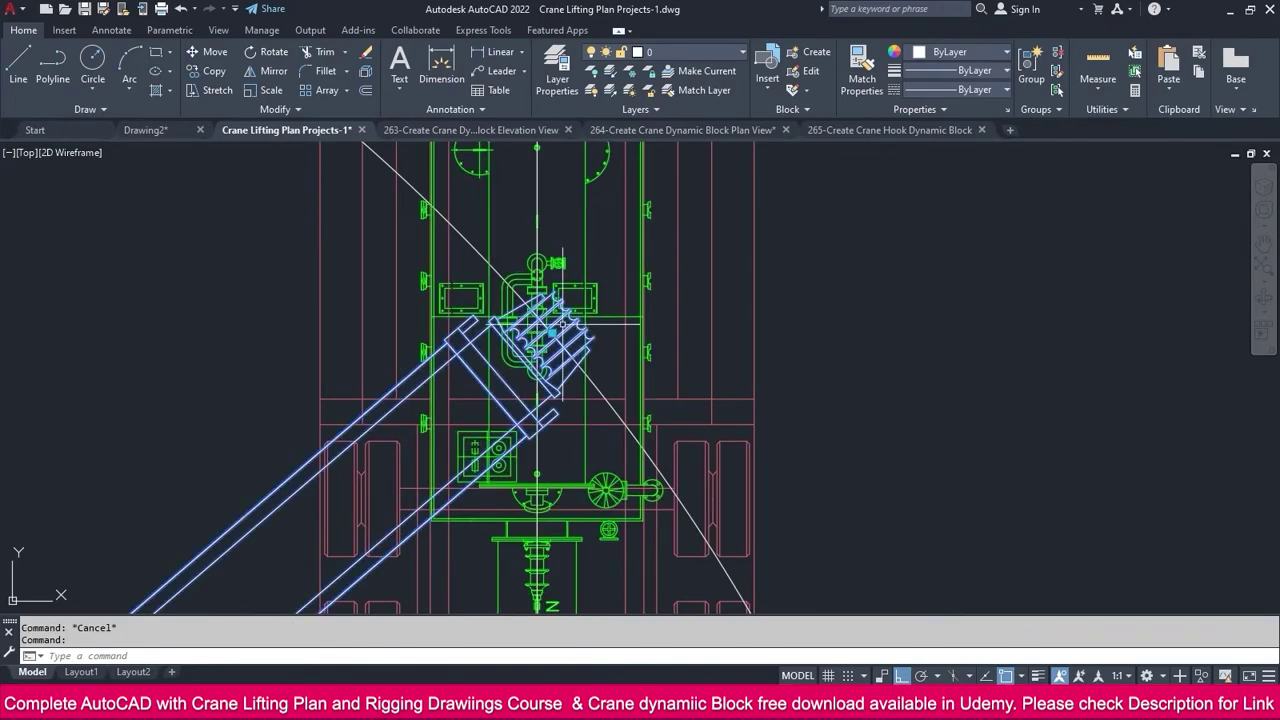
{"action": "scroll", "coordinate": [562, 322], "scroll_direction": "up", "scroll_amount": 4}
{"action": "left_click", "coordinate": [537, 345]}
{"action": "scroll", "coordinate": [520, 330], "scroll_direction": "up", "scroll_amount": 5}
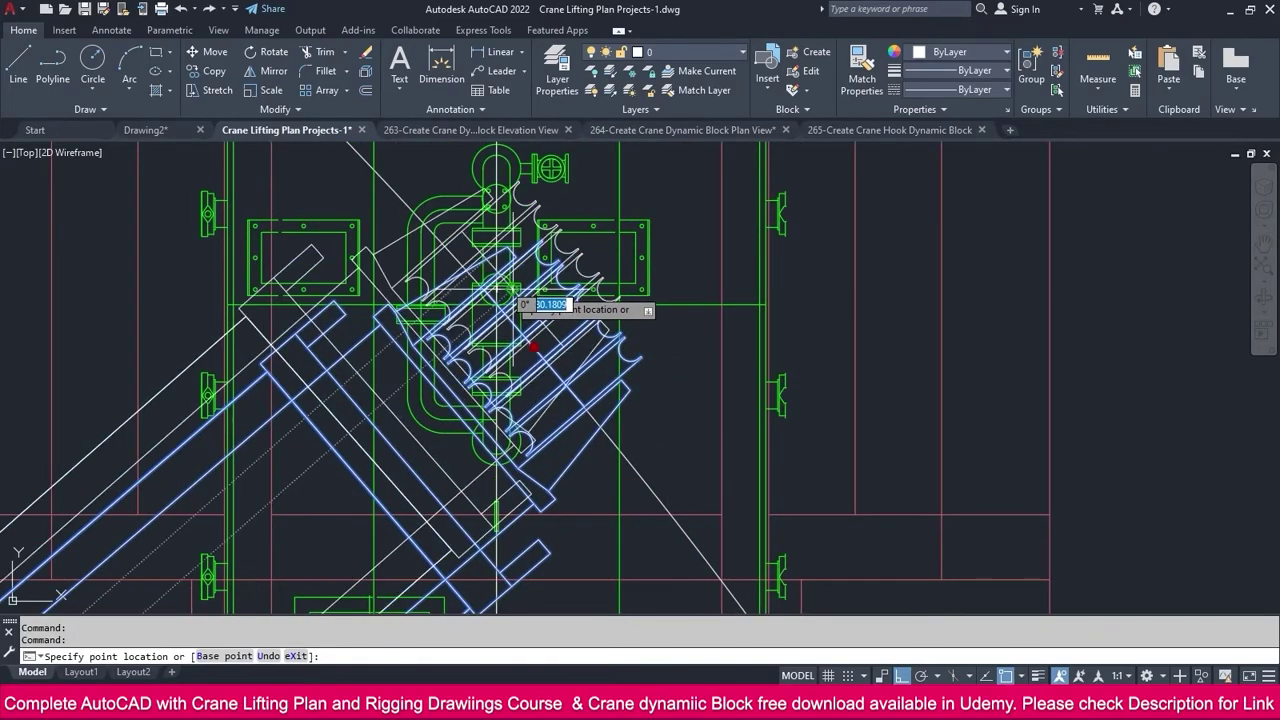
{"action": "scroll", "coordinate": [457, 380], "scroll_direction": "up", "scroll_amount": 5}
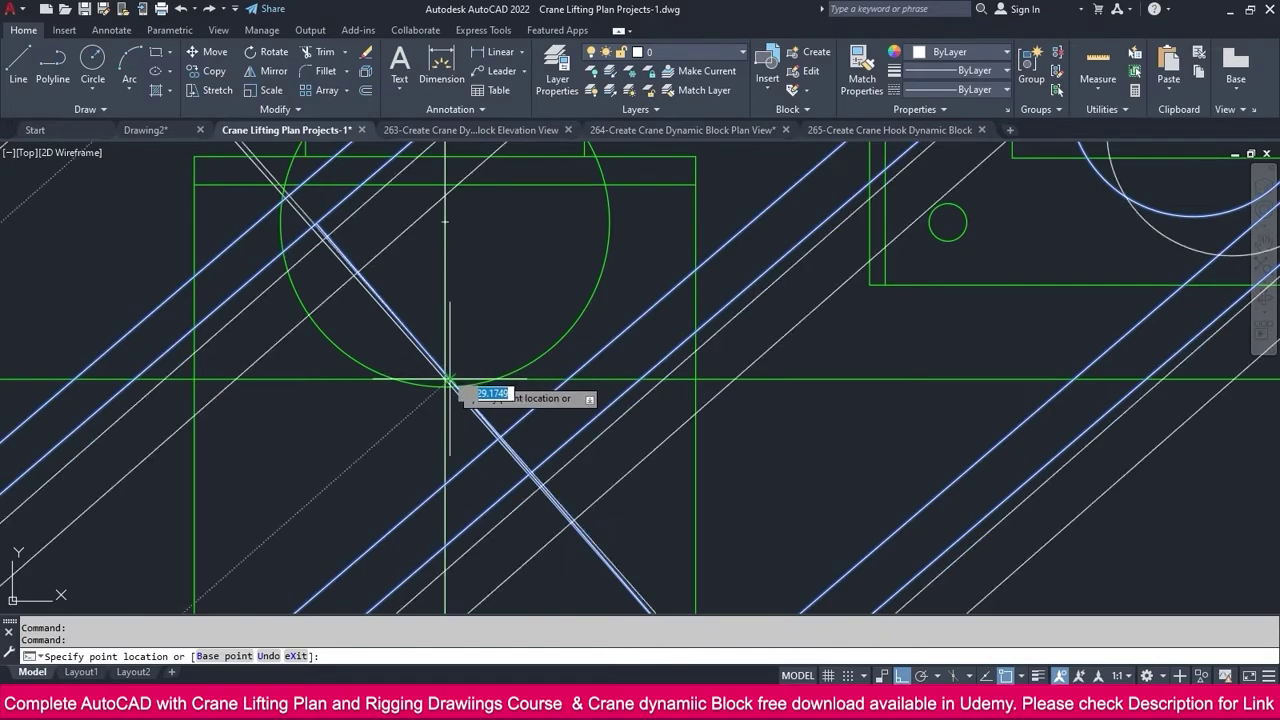
{"action": "left_click", "coordinate": [424, 383]}
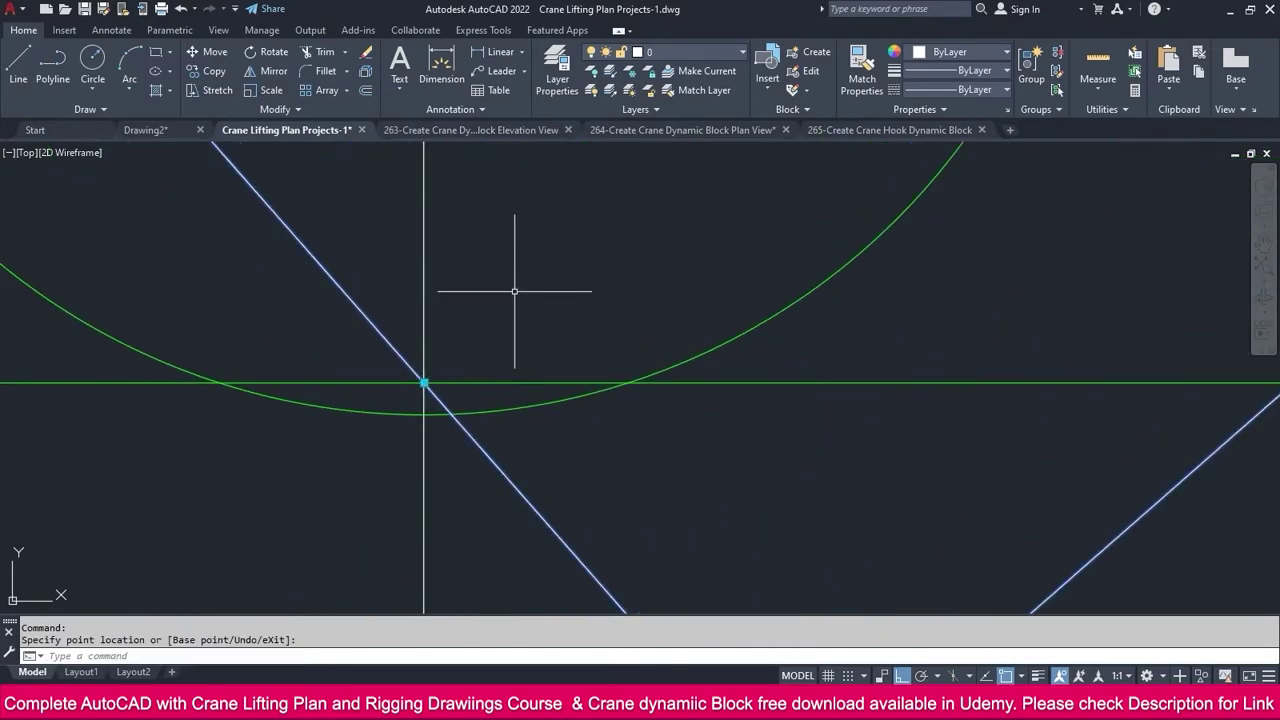
{"action": "scroll", "coordinate": [514, 291], "scroll_direction": "down", "scroll_amount": 10}
{"action": "key", "text": "Escape"}
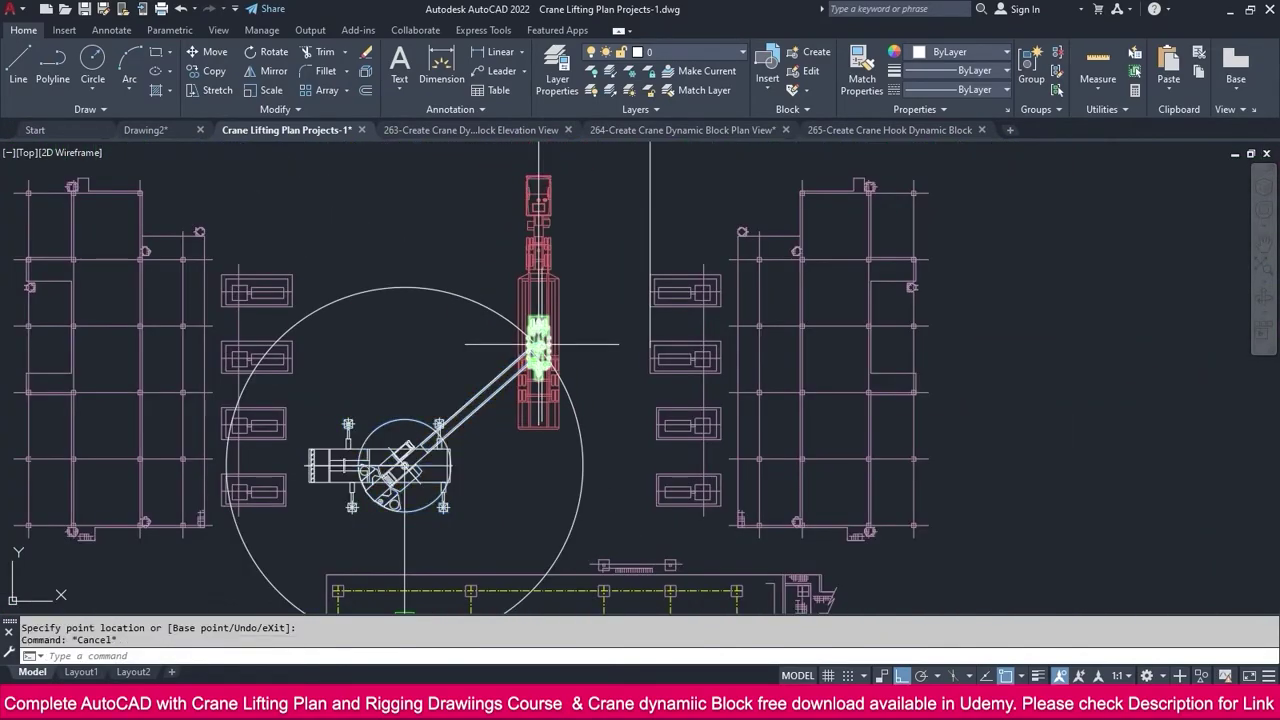
Erase the lower vertical construction line near the green block.
{"action": "mouse_move", "coordinate": [520, 468]}
{"action": "middle_mouse_down"}
{"action": "mouse_move", "coordinate": [515, 418]}
{"action": "mouse_move", "coordinate": [565, 440]}
{"action": "mouse_move", "coordinate": [562, 405]}
{"action": "middle_mouse_up"}
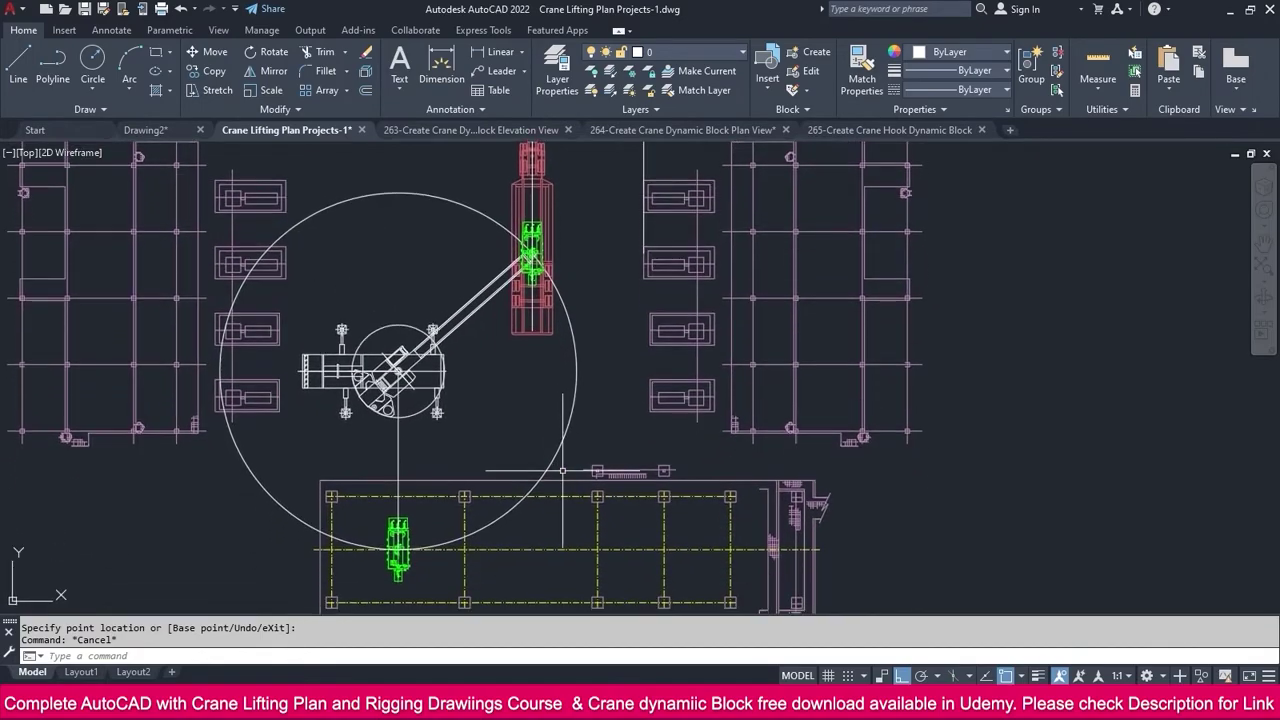
{"action": "left_click", "coordinate": [530, 245]}
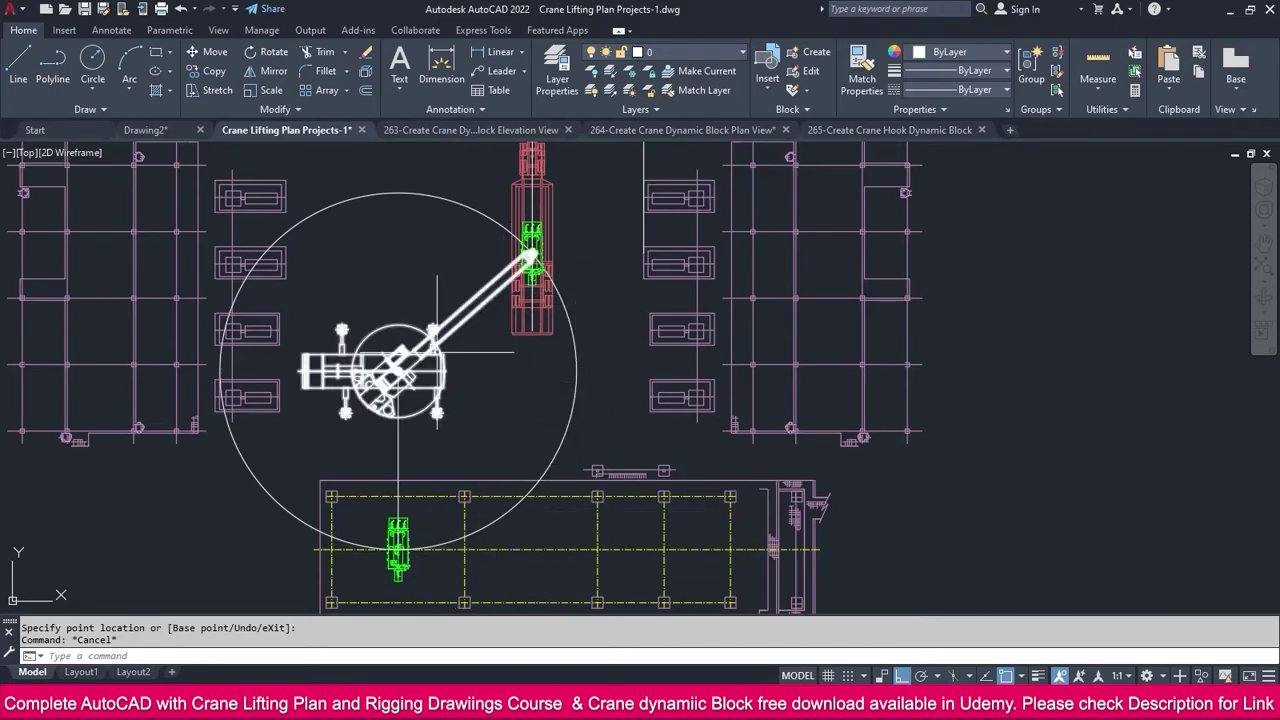
{"action": "left_click", "coordinate": [398, 470]}
{"action": "left_click", "coordinate": [370, 461]}
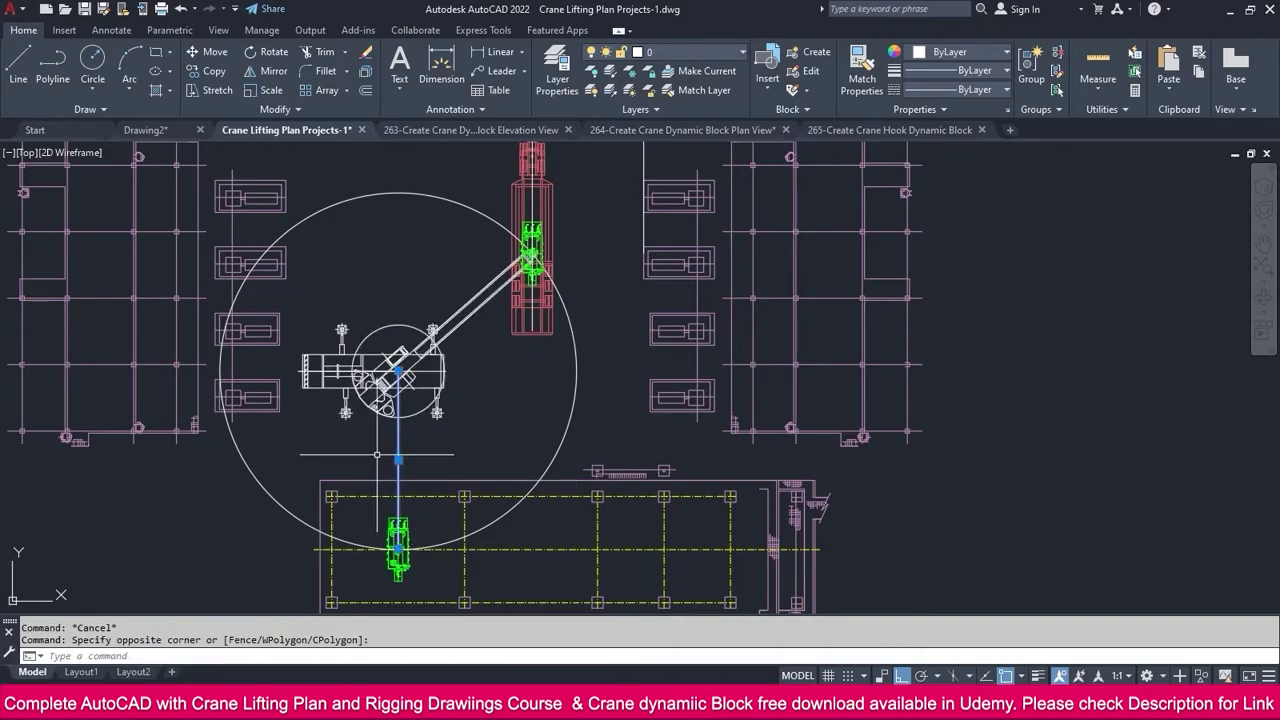
{"action": "key", "text": "Delete"}
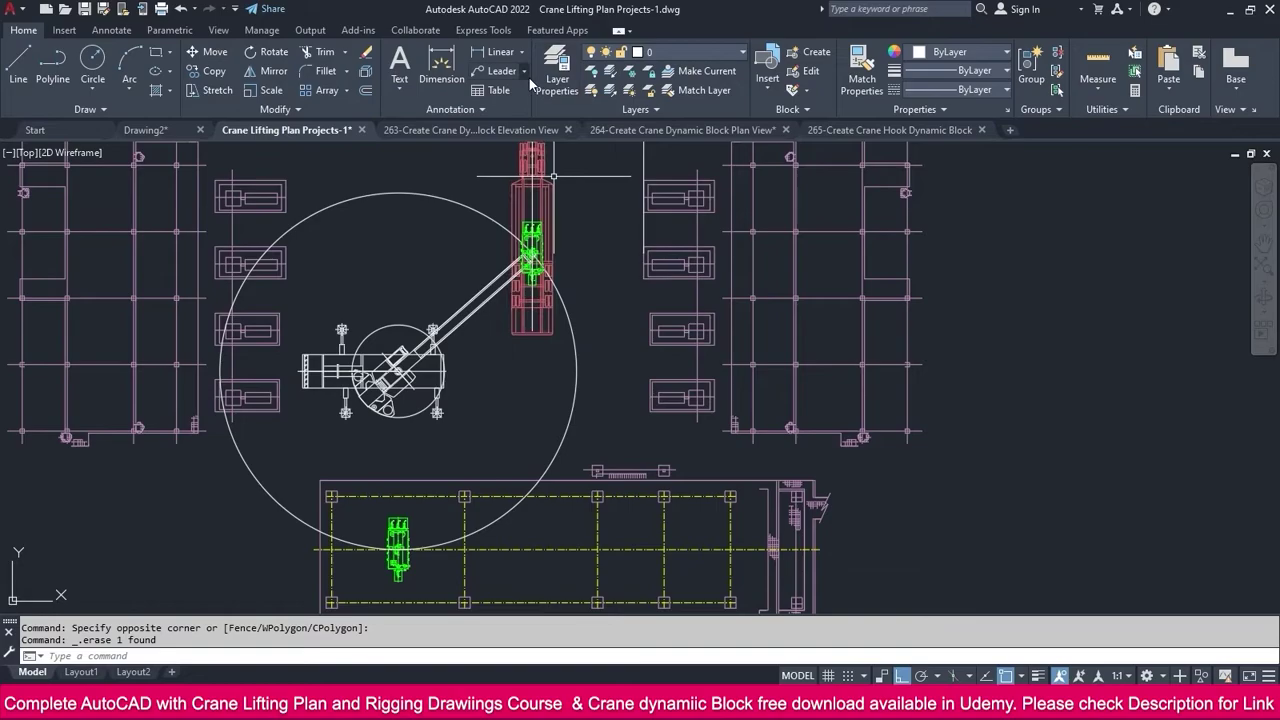
Erase the two upper vertical construction lines and select the lift-radius circle.
{"action": "scroll", "coordinate": [520, 353], "scroll_direction": "down", "scroll_amount": 2}
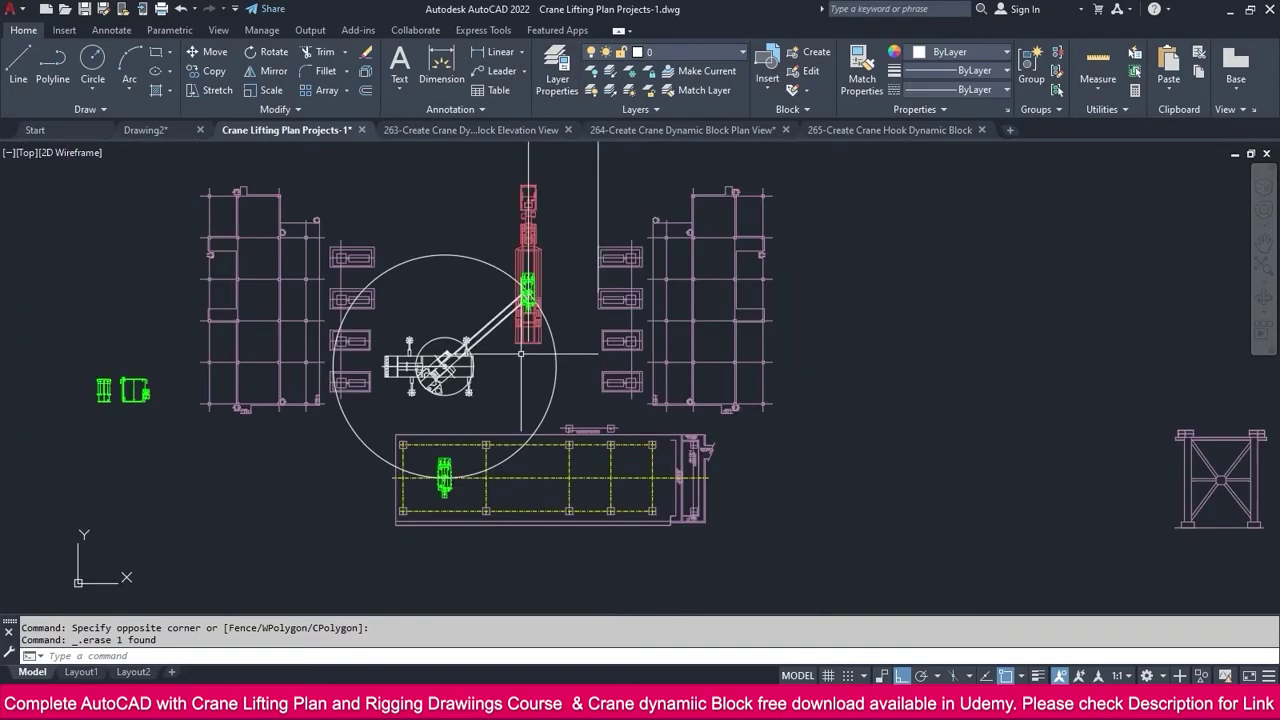
{"action": "middle_click_drag", "start_coordinate": [615, 146], "coordinate": [600, 266]}
{"action": "left_click_drag", "start_coordinate": [600, 266], "coordinate": [463, 205]}
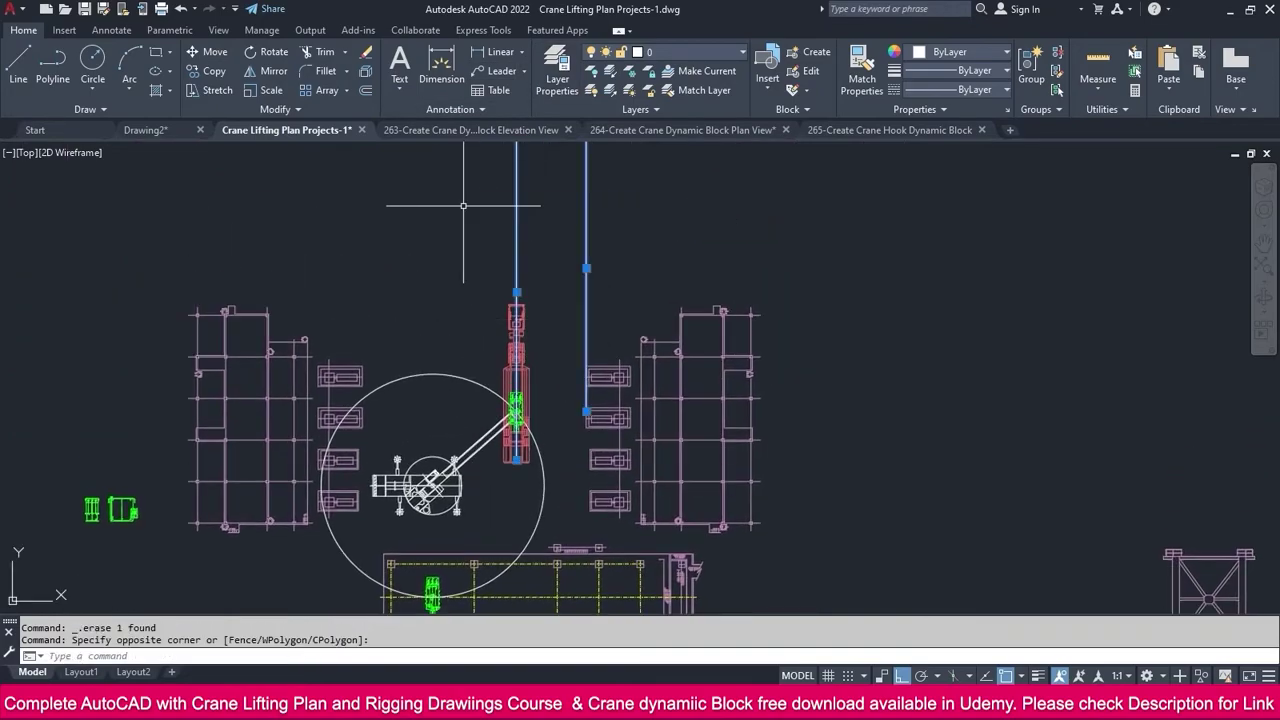
{"action": "key", "text": "Delete"}
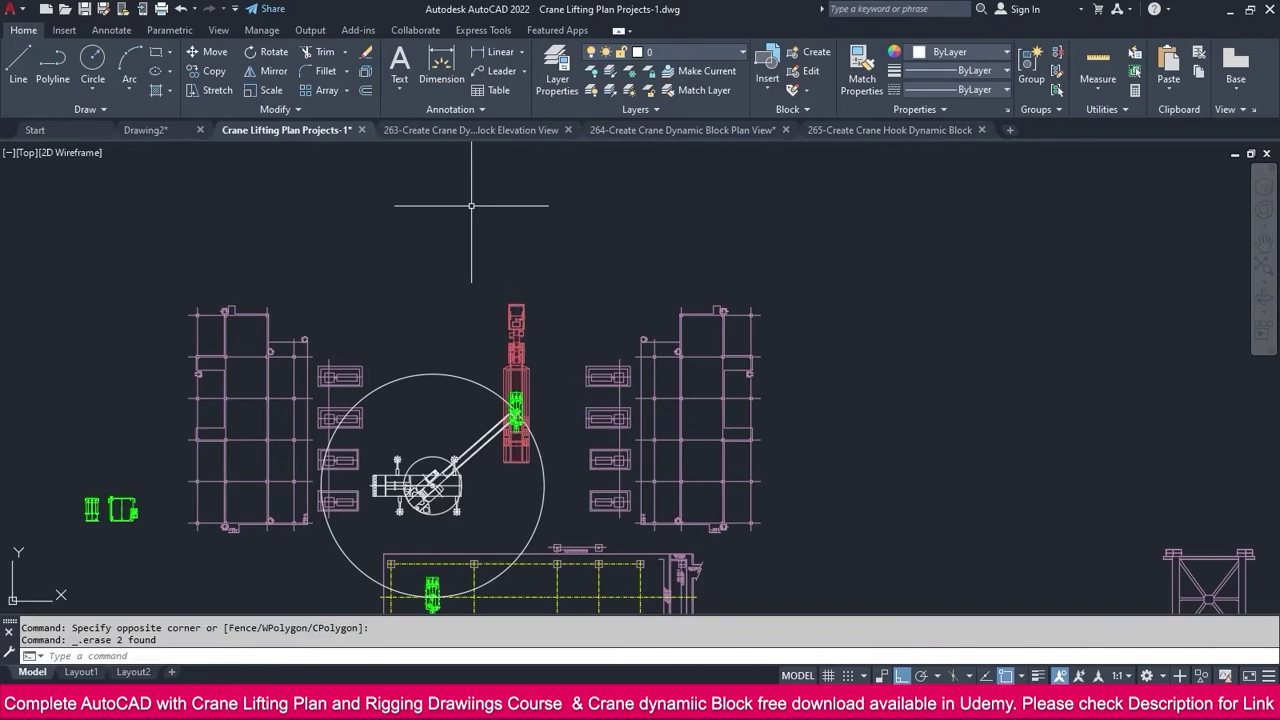
{"action": "left_click", "coordinate": [459, 352]}
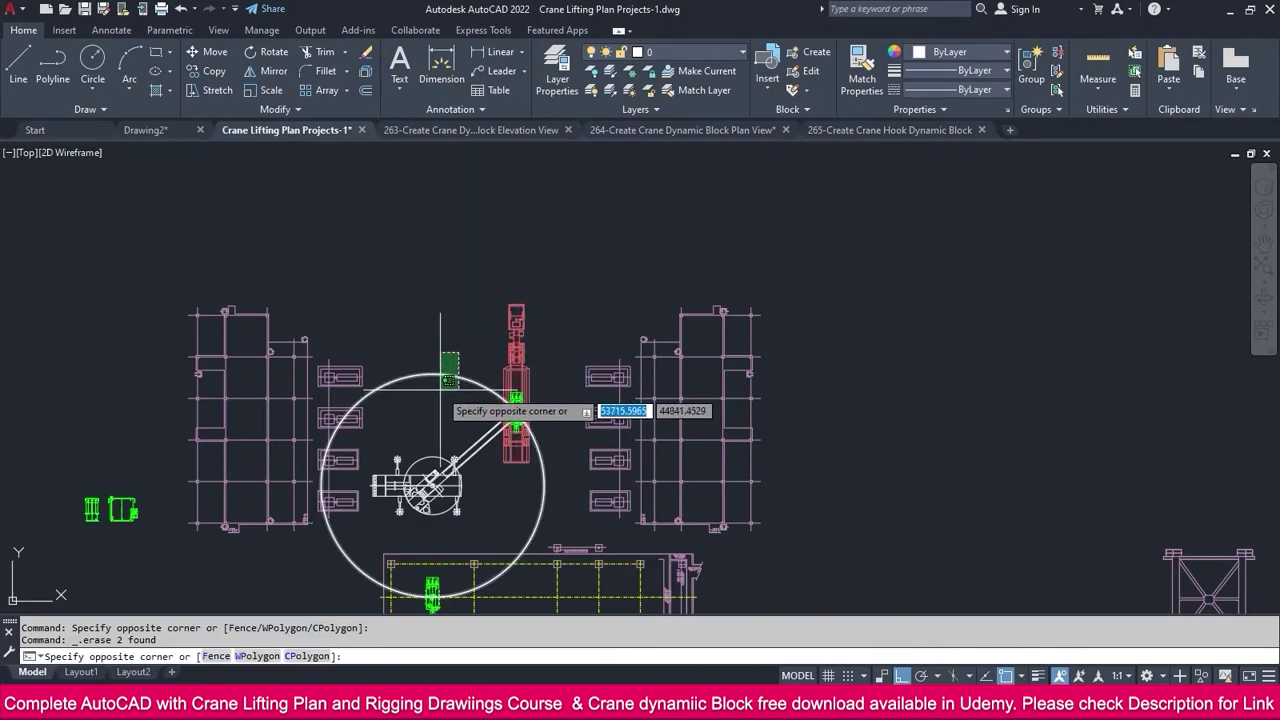
{"action": "left_click", "coordinate": [440, 388]}
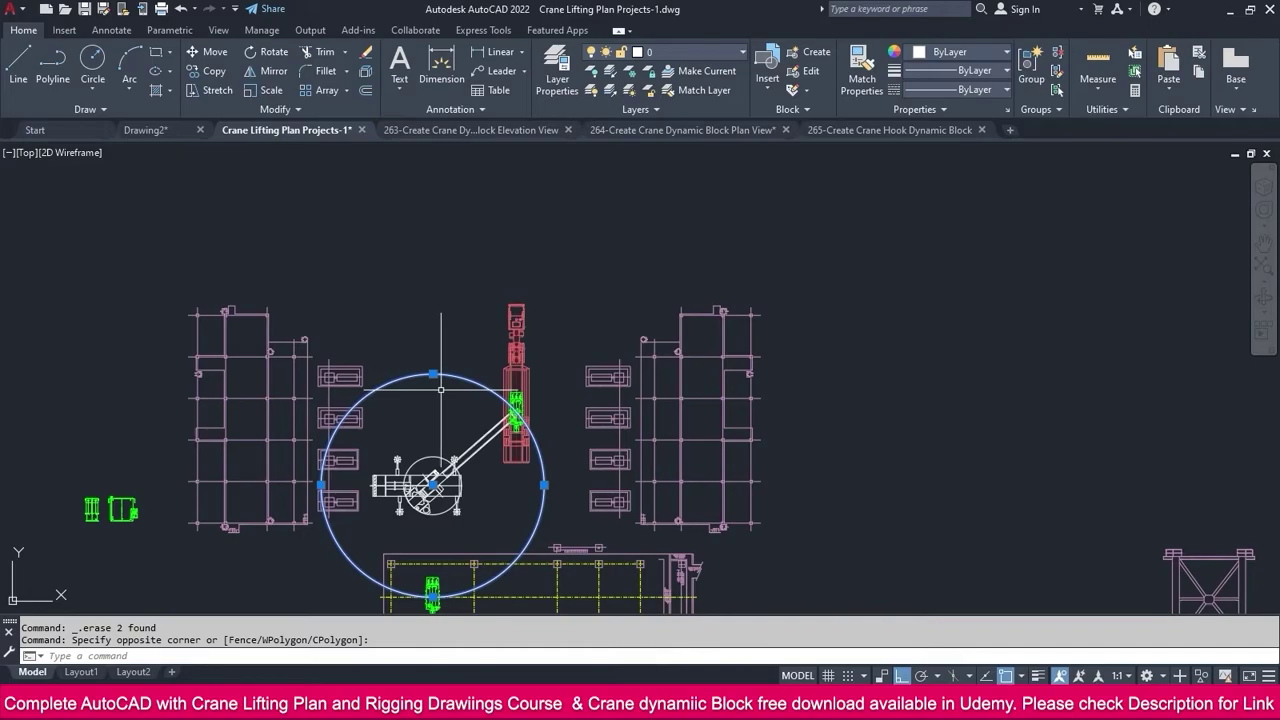
Put the lift-radius circle on the CEN layer.
{"action": "left_click", "coordinate": [648, 52]}
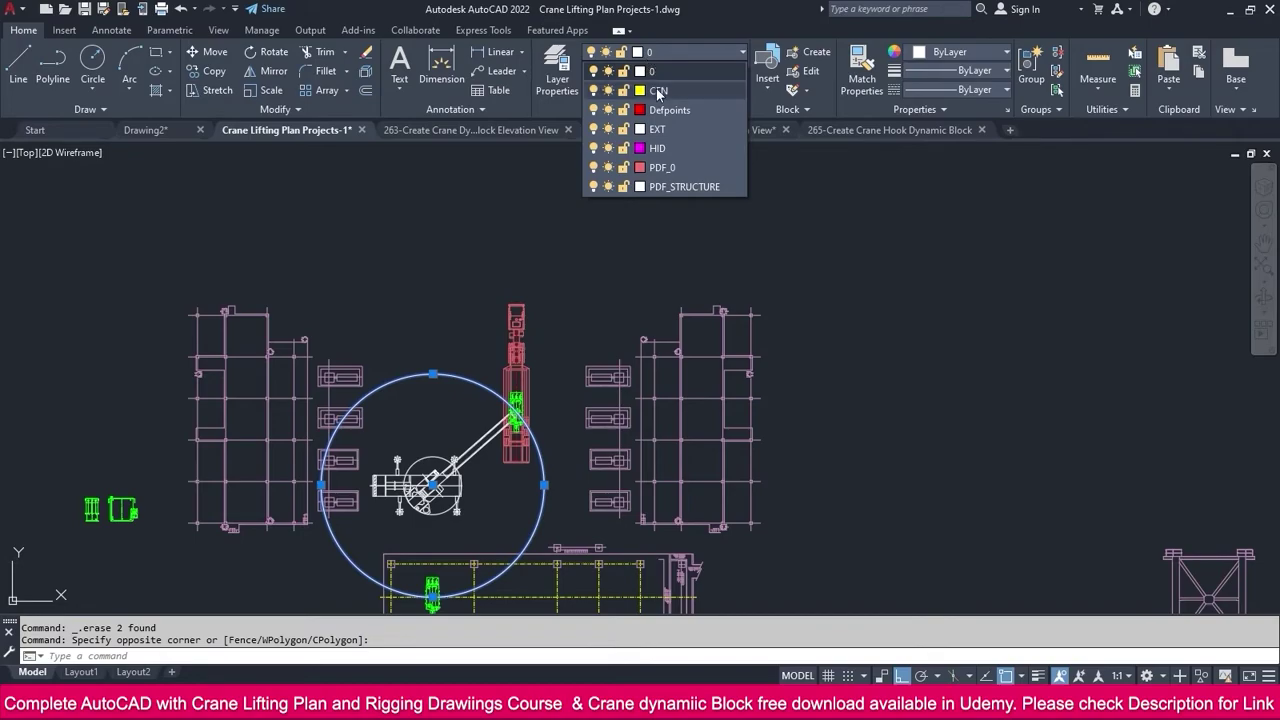
{"action": "left_click", "coordinate": [658, 91]}
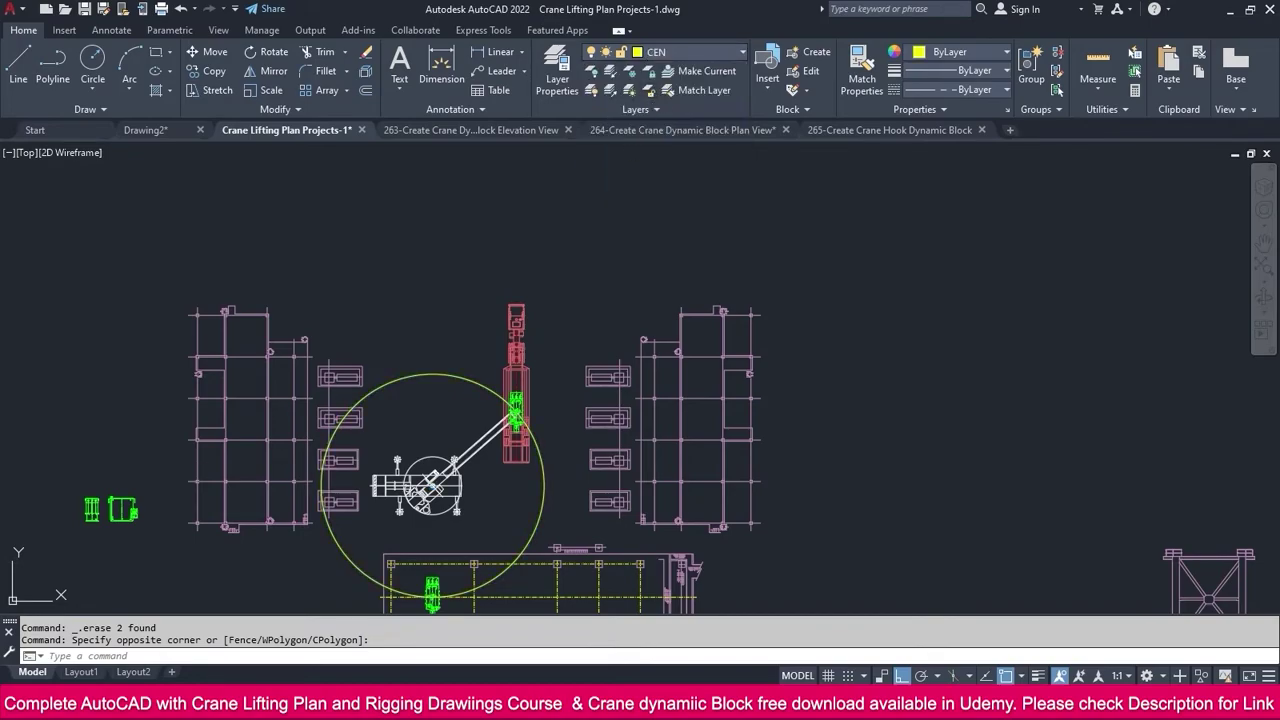
{"action": "key", "text": "Escape"}
Set the circle's linetype scale in Properties to 150, then 250.
{"action": "scroll", "coordinate": [474, 334], "scroll_direction": "up", "scroll_amount": 5}
{"action": "scroll", "coordinate": [480, 290], "scroll_direction": "up", "scroll_amount": 5}
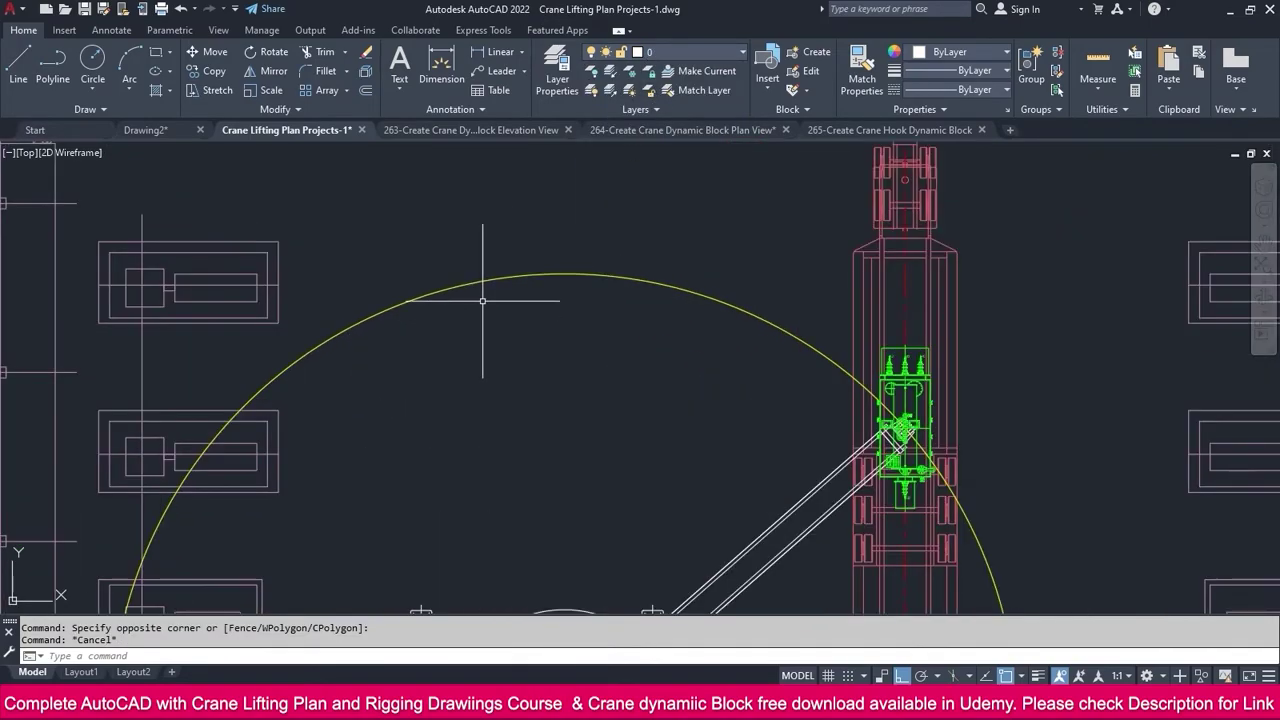
{"action": "scroll", "coordinate": [488, 280], "scroll_direction": "down", "scroll_amount": 8}
{"action": "left_click", "coordinate": [517, 251]}
{"action": "left_click", "coordinate": [499, 283]}
{"action": "right_click", "coordinate": [457, 275]}
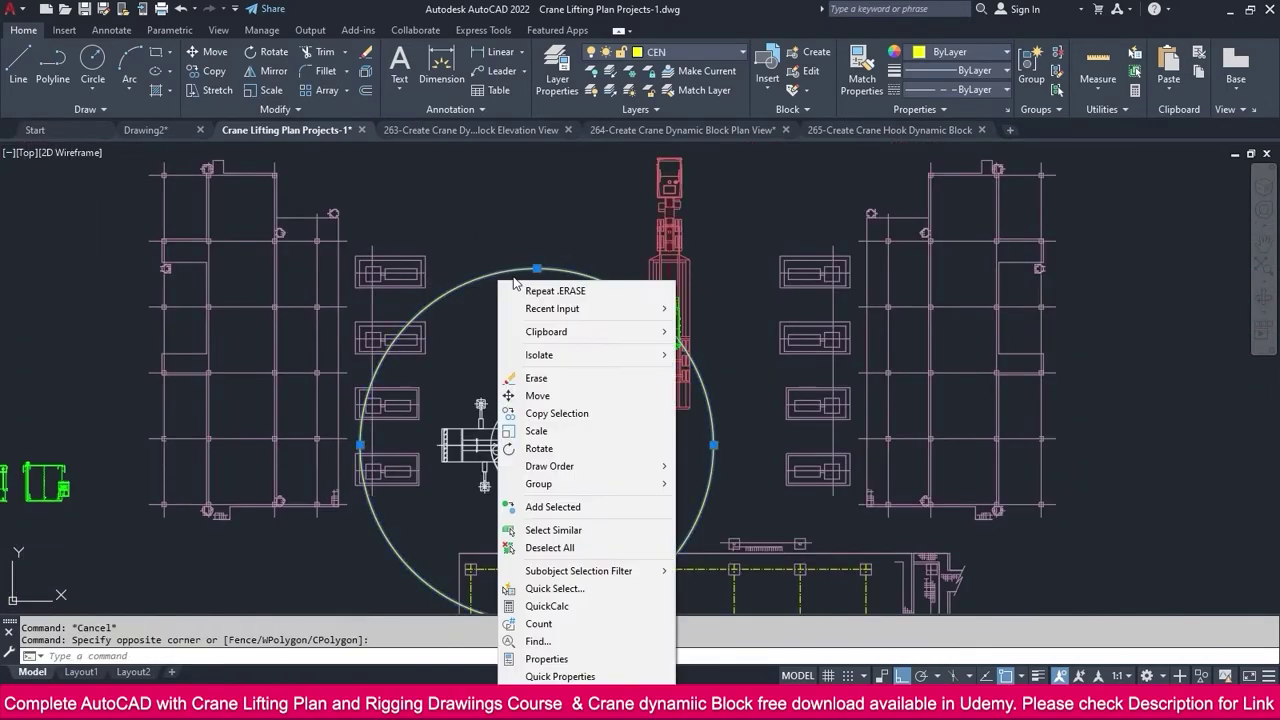
{"action": "left_click", "coordinate": [558, 658]}
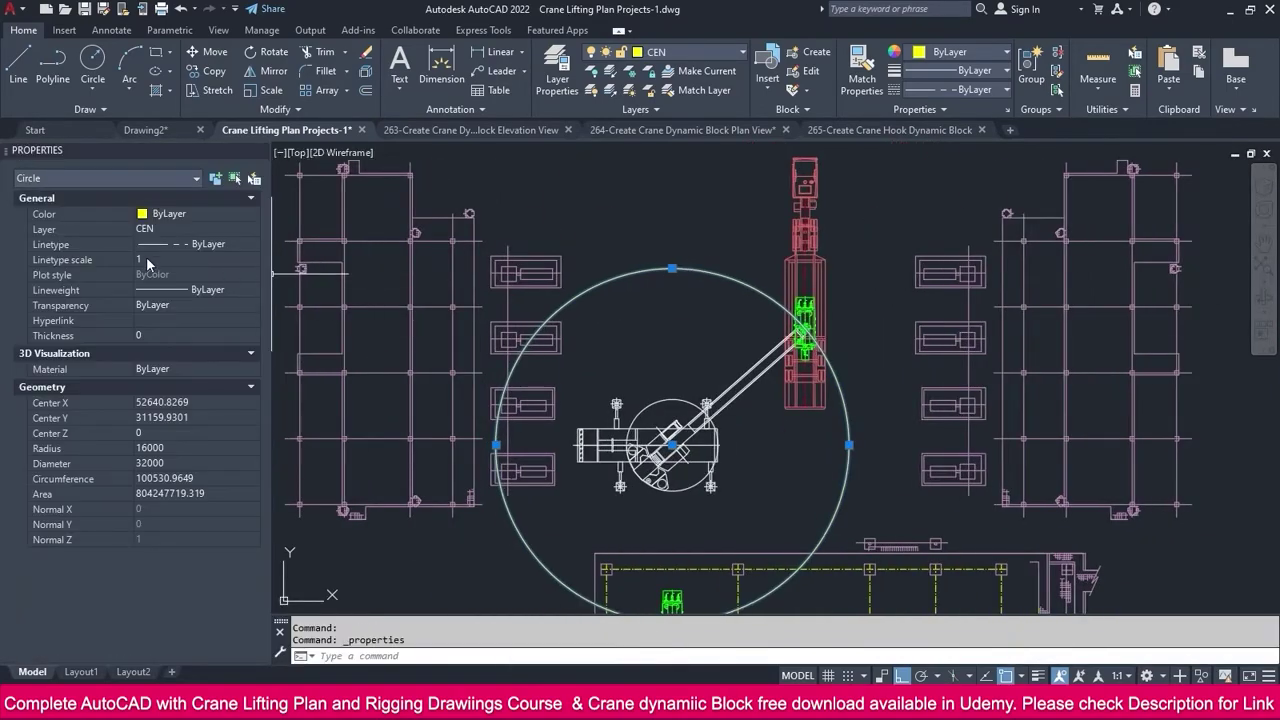
{"action": "left_click", "coordinate": [150, 259]}
{"action": "type", "text": "150"}
{"action": "key", "text": "Return"}
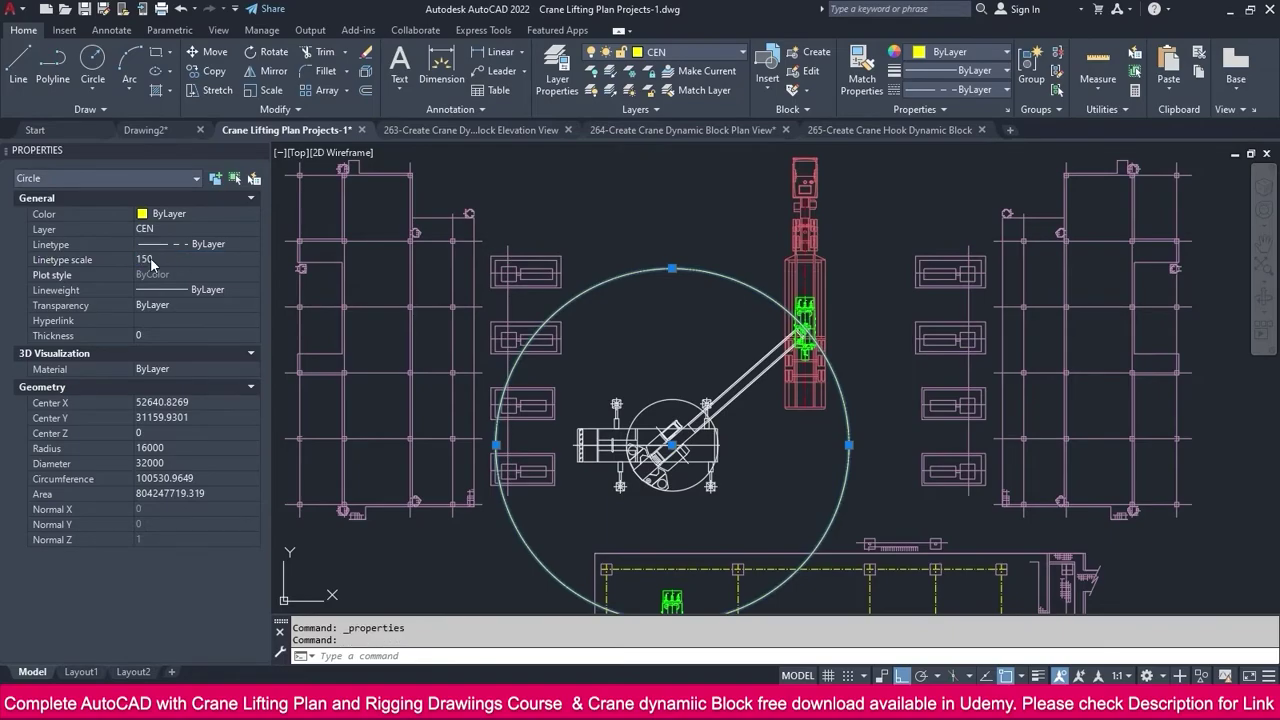
{"action": "left_click", "coordinate": [152, 259]}
{"action": "type", "text": "250"}
{"action": "key", "text": "Return"}
{"action": "key", "text": "Escape"}
{"action": "key", "text": "Escape"}
{"action": "scroll", "coordinate": [710, 280], "scroll_direction": "up", "scroll_amount": 5}
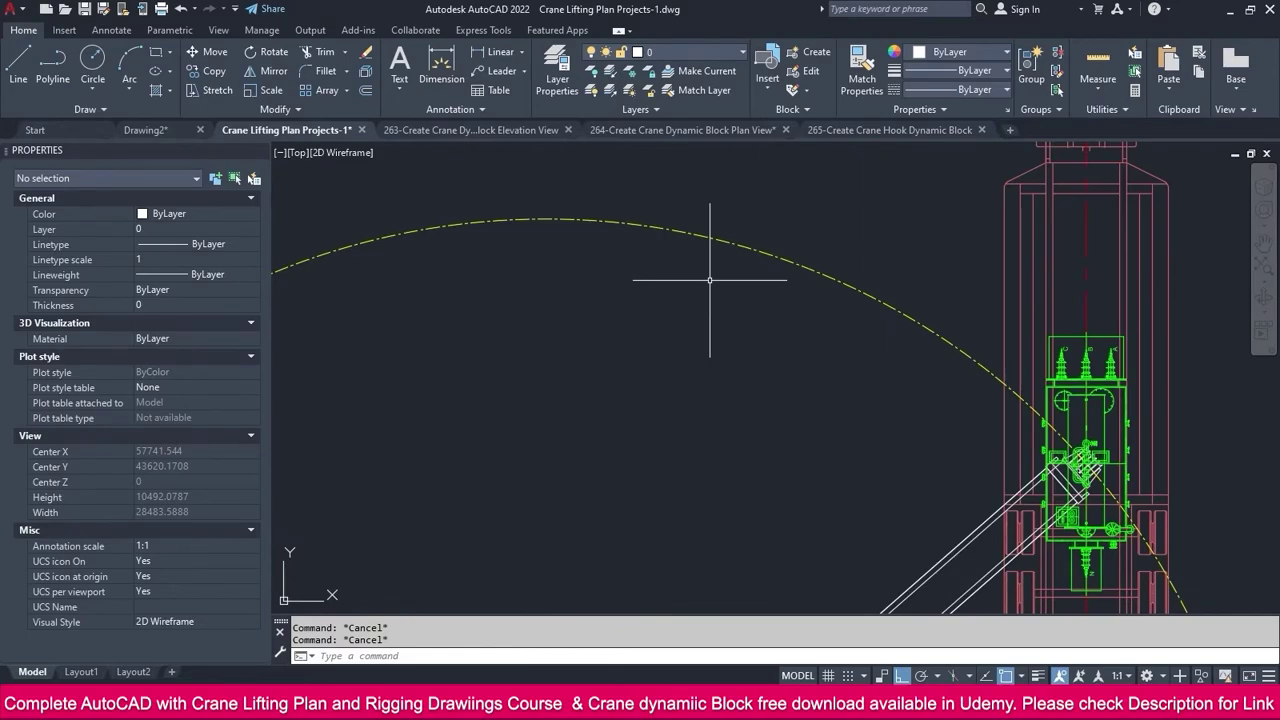
Close the Properties palette with Ctrl+1 and zoom out and pan to frame the whole crane layout.
{"action": "key", "text": "ctrl+1"}
{"action": "scroll", "coordinate": [580, 230], "scroll_direction": "down", "scroll_amount": 4}
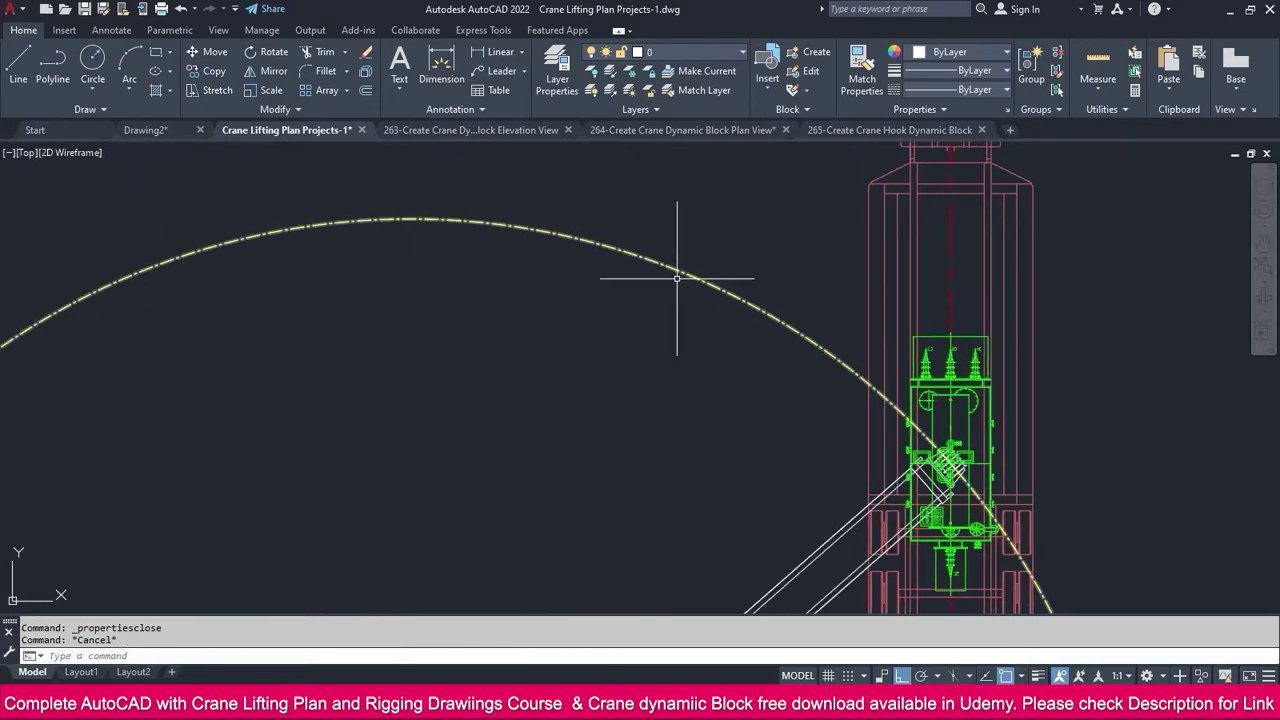
{"action": "scroll", "coordinate": [770, 455], "scroll_direction": "down", "scroll_amount": 4}
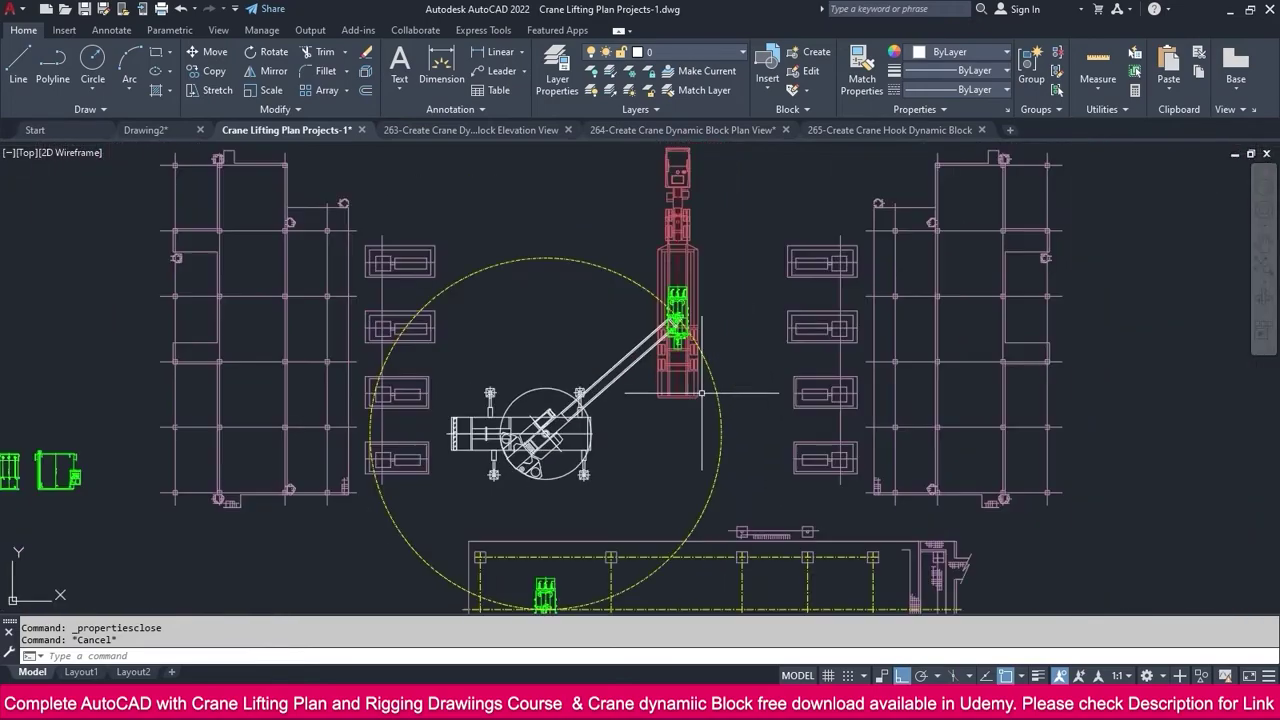
{"action": "middle_click_drag", "start_coordinate": [722, 393], "coordinate": [671, 393]}
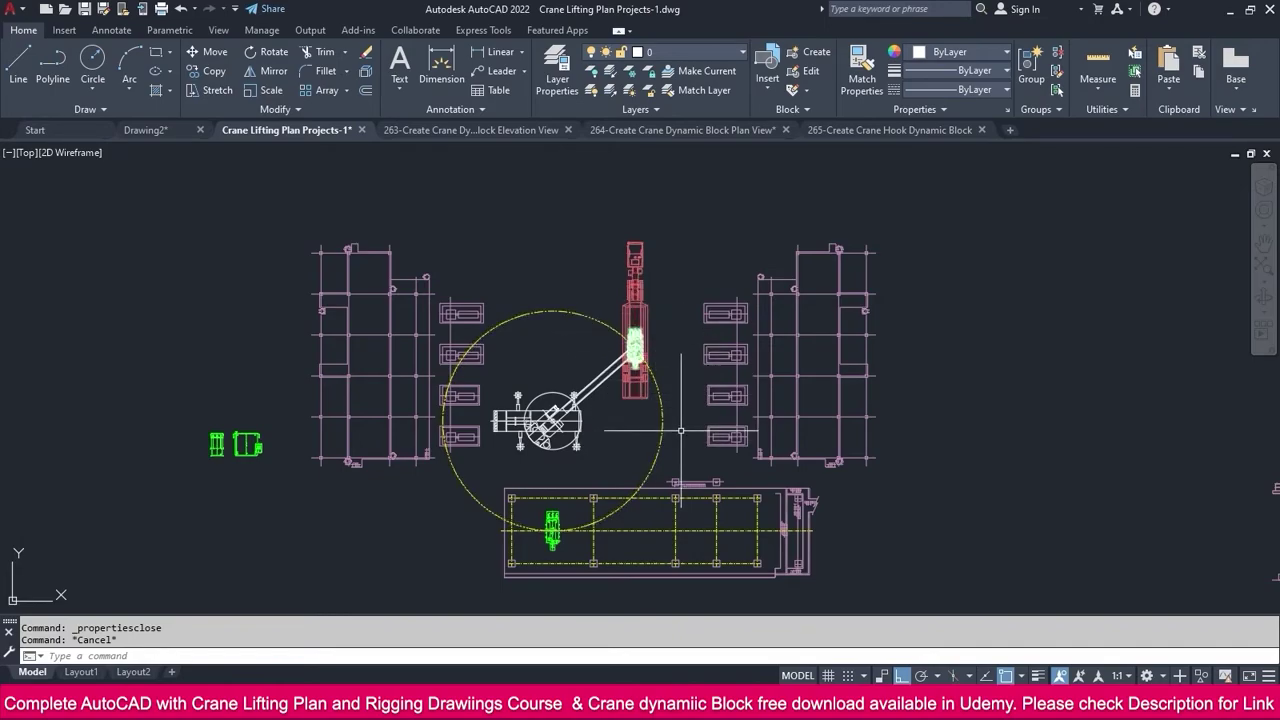
{"action": "mouse_move", "coordinate": [549, 543]}
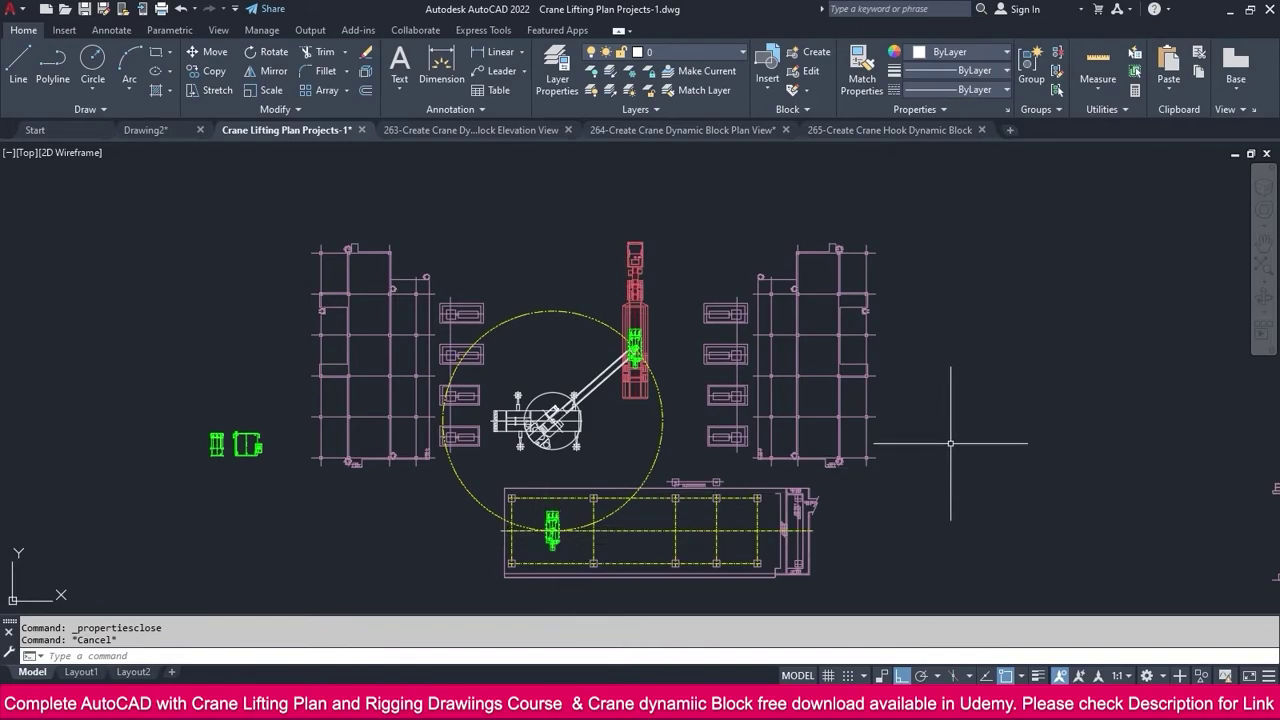
{"action": "middle_click_drag", "start_coordinate": [935, 445], "coordinate": [898, 451]}
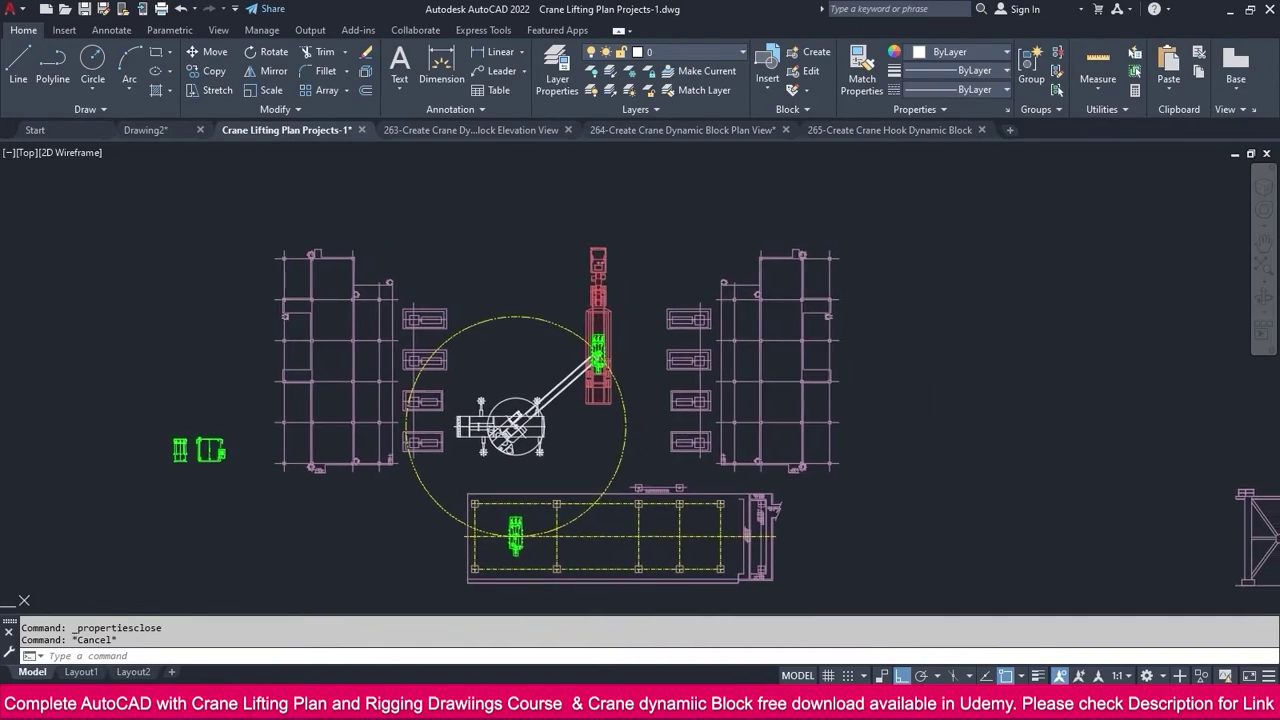